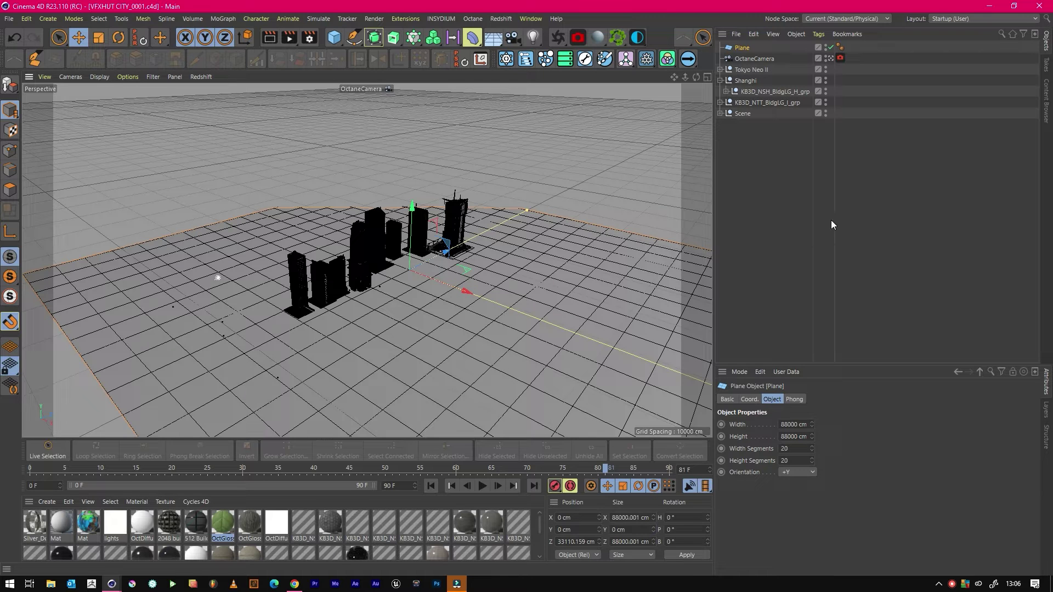
- Deselect Plane and zoom the Perspective view in toward the row of kitbash towers
click(788, 210)
scroll(378, 284, up, 3)
scroll(367, 267, up, 2)
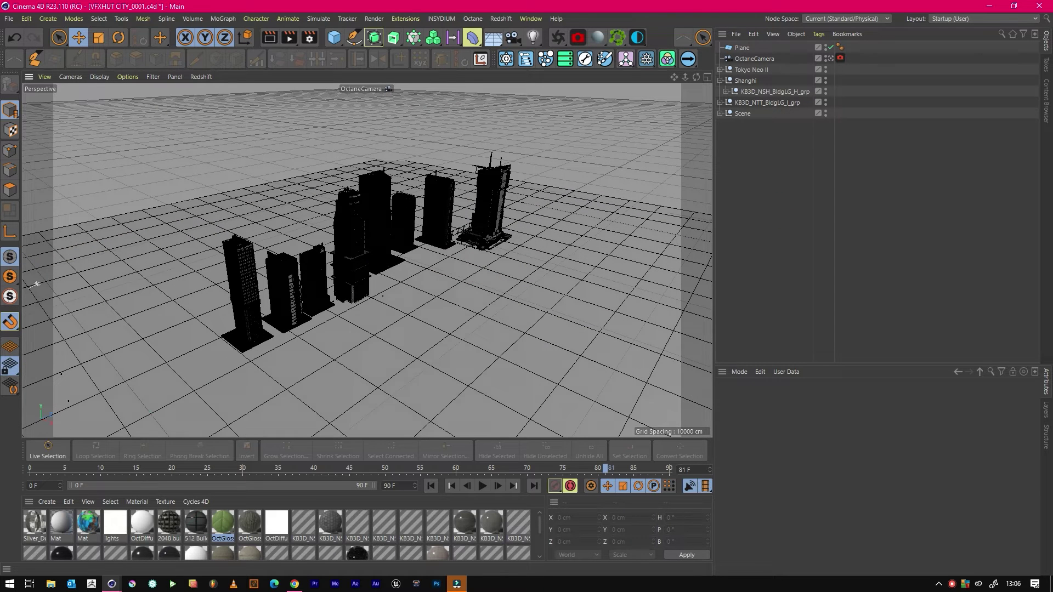
click(720, 81)
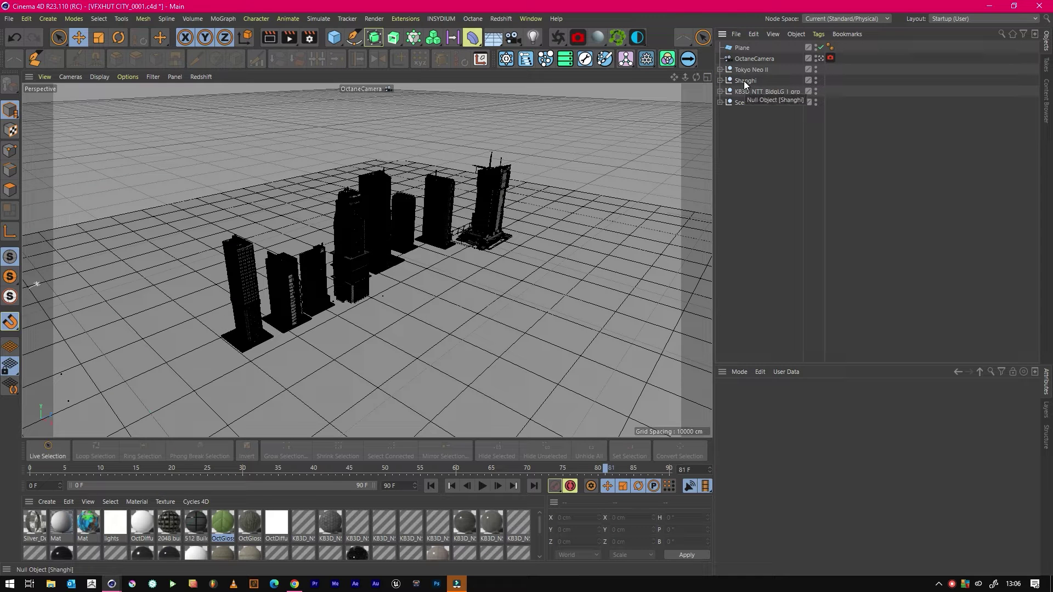
click(764, 91)
click(863, 192)
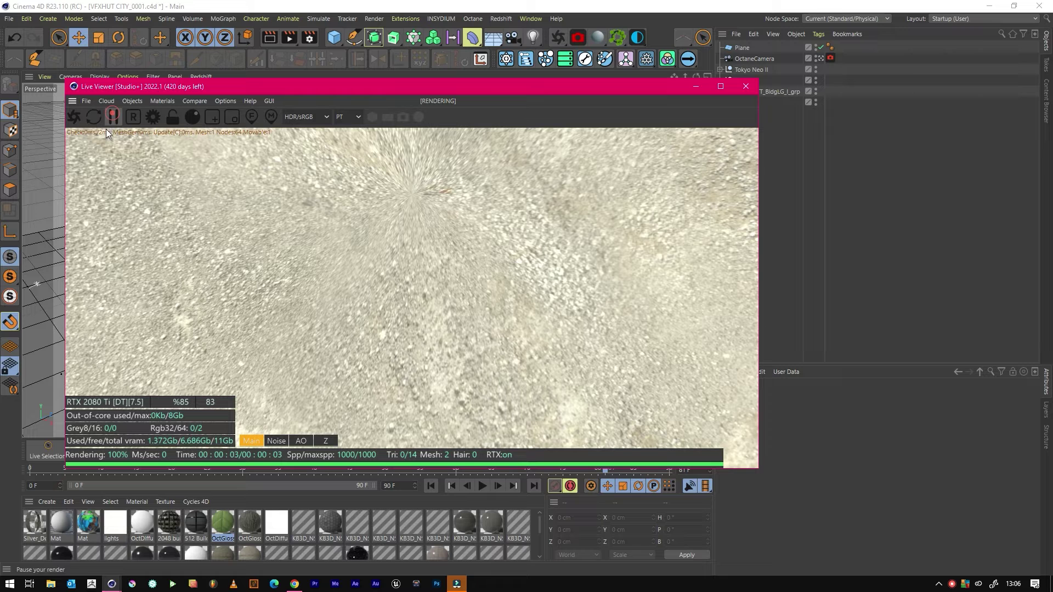
click(75, 118)
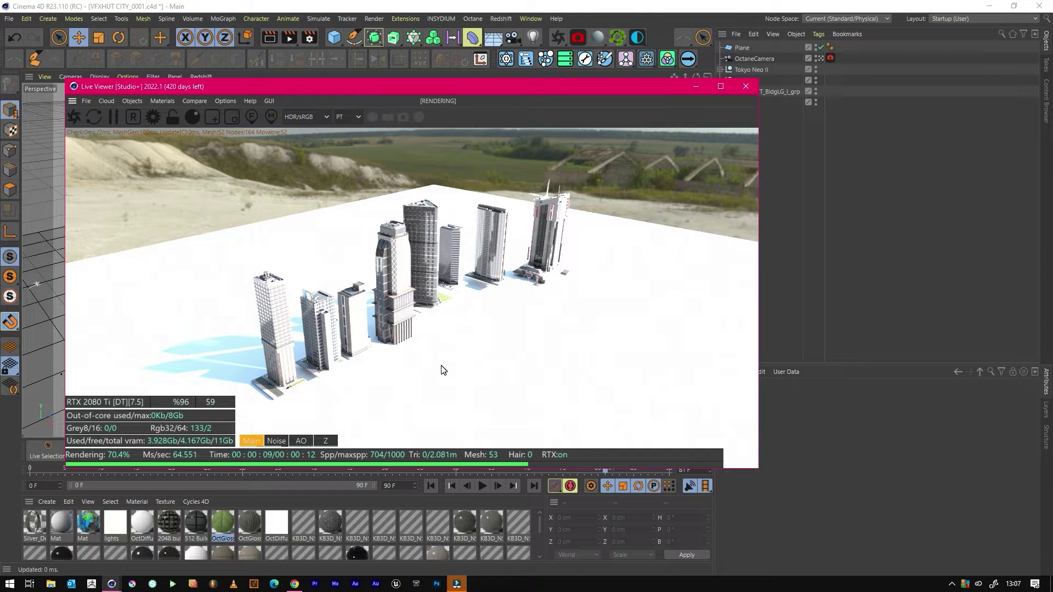
click(113, 117)
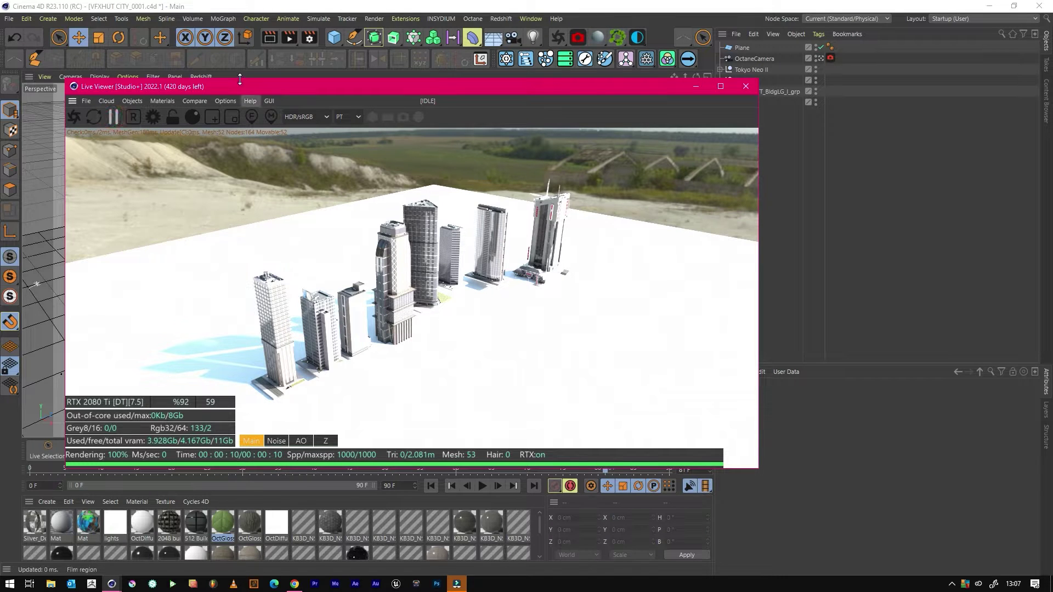
click(226, 87)
- Close the Octane preview and slide the ground Plane along Z under the buildings
key(alt+F4)
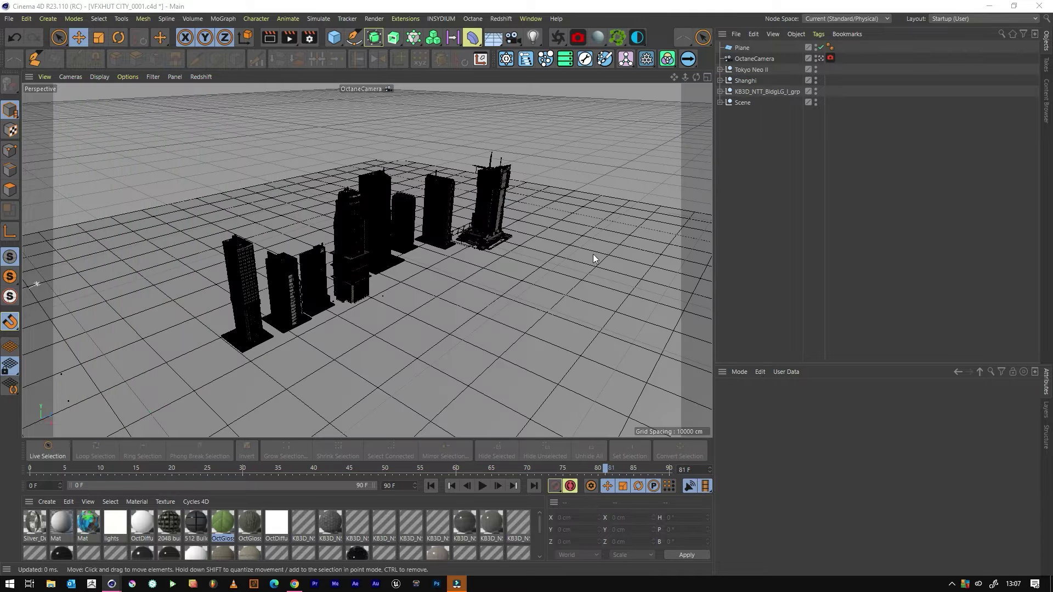
click(743, 48)
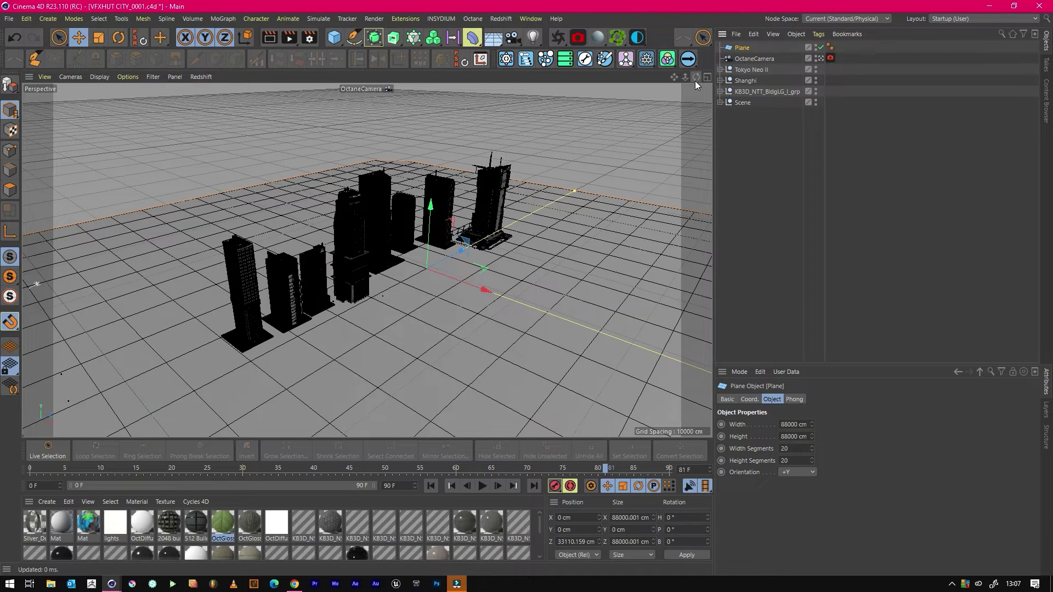
drag(696, 81, 674, 79)
drag(400, 207, 442, 181)
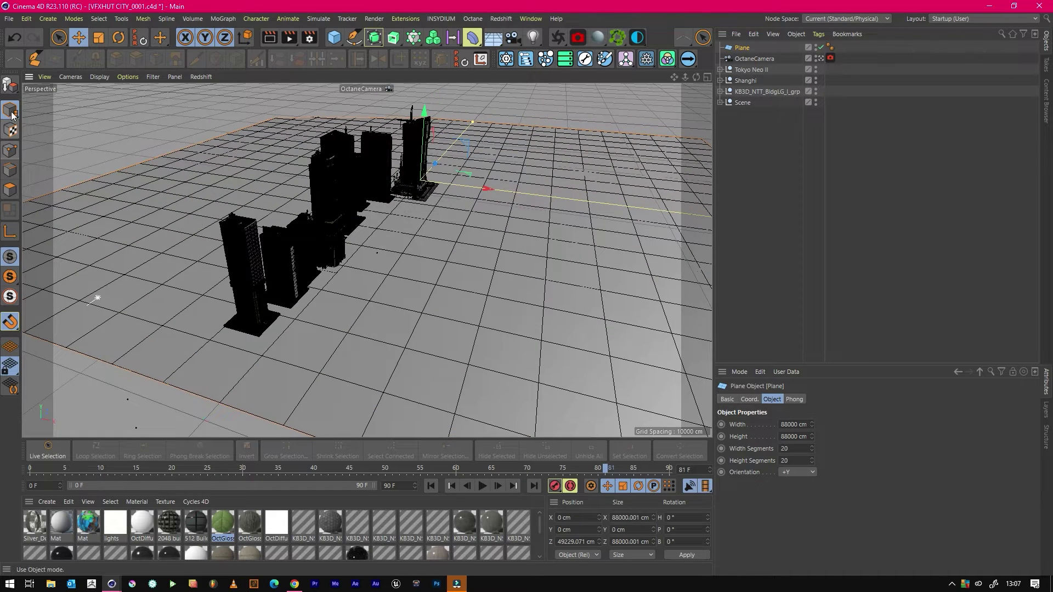
- Make the plane an editable polygon object and rename it CityMap
key(c)
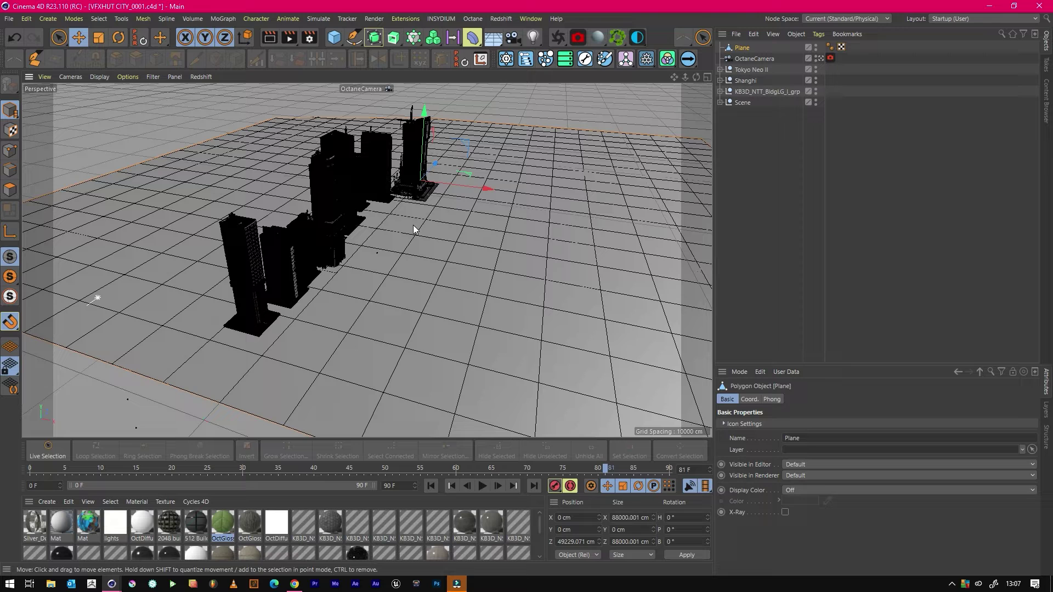
drag(96, 298, 201, 407)
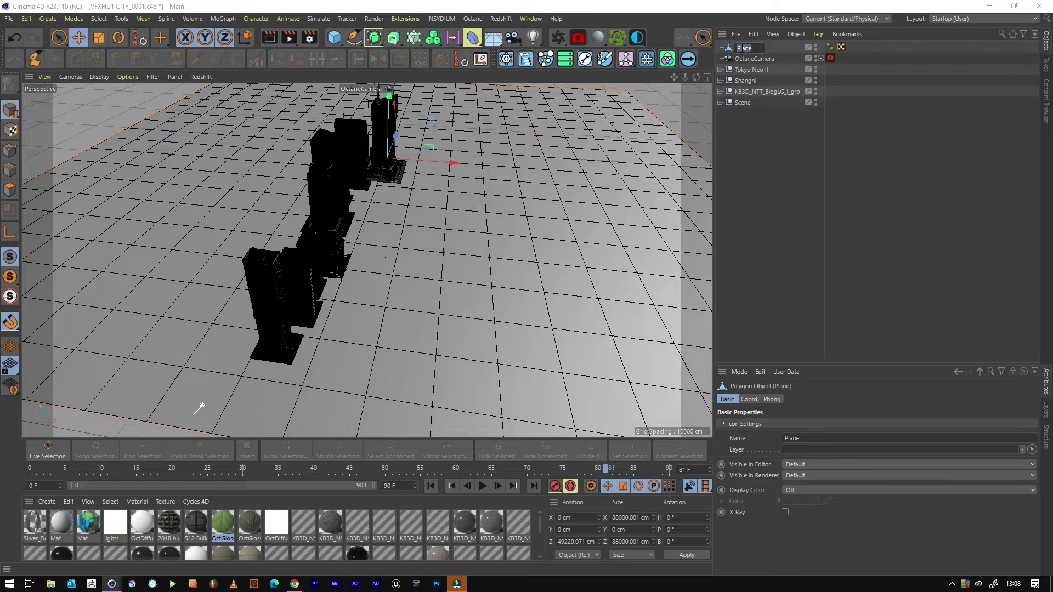
text(City Map)
key(Left)
key(Left)
key(Left)
key(BackSpace)
click(790, 173)
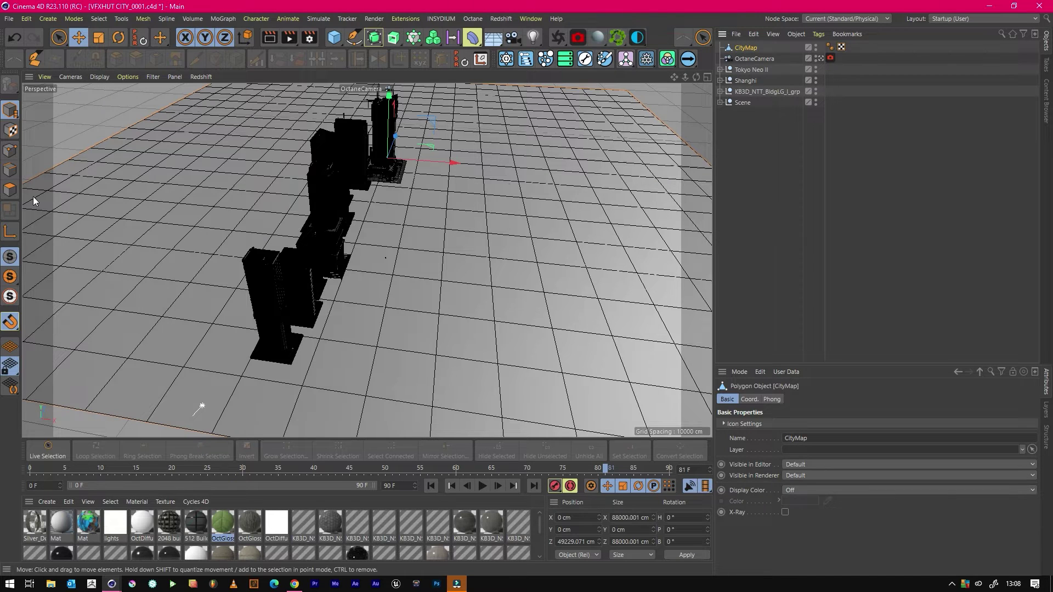
- Switch to Polygon mode with Live Selection and maximize the framed Top view
click(10, 190)
click(59, 39)
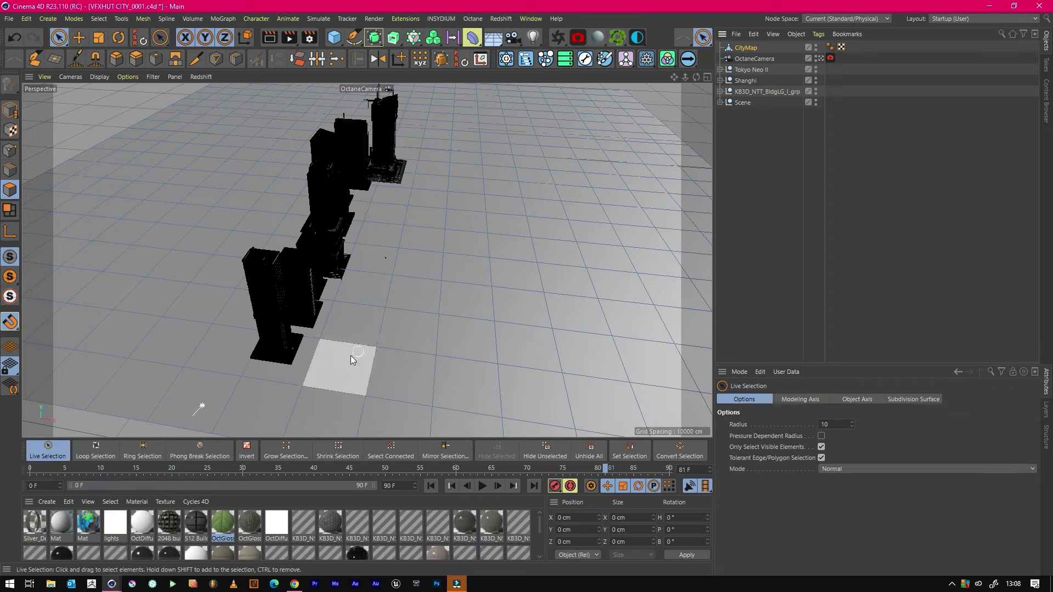
middle_click(421, 234)
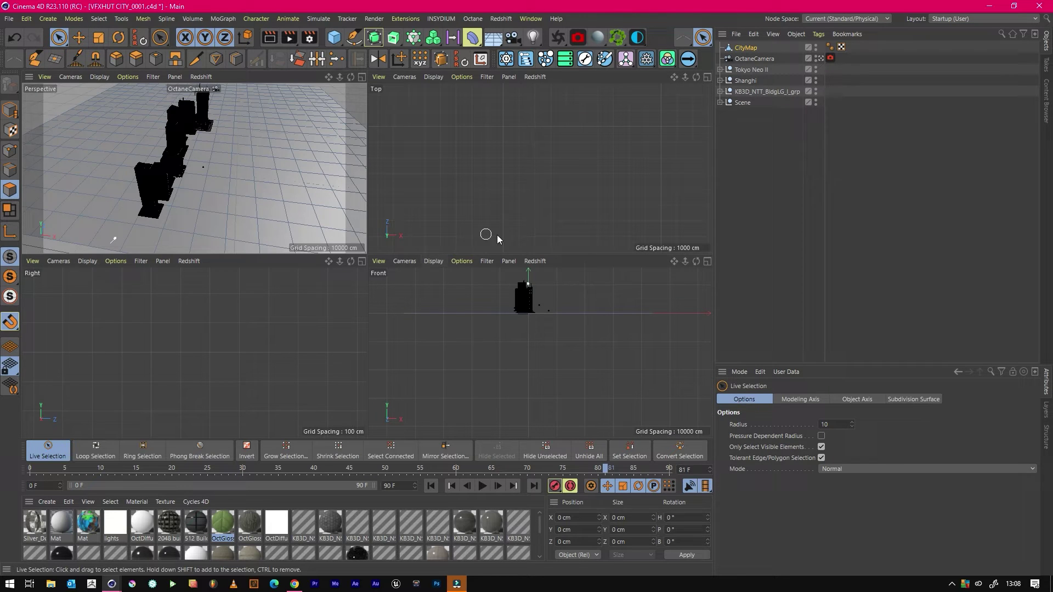
middle_click(496, 203)
key(h)
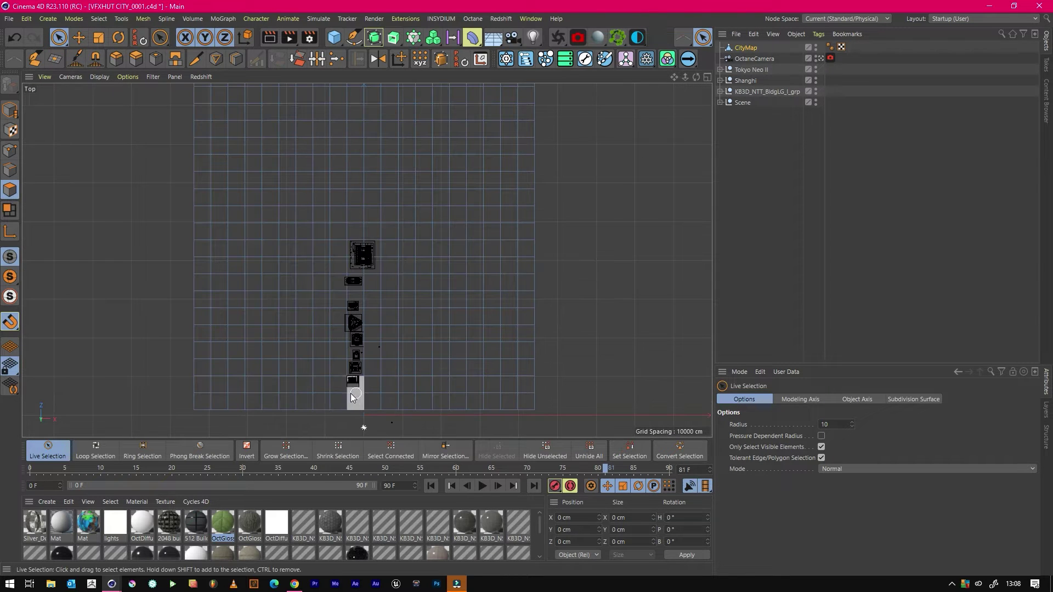
- Paint-select the 74 street polygons around the building blocks, then return to Perspective
mouse_move(323, 395)
mouse_down()
mouse_move(322, 226)
mouse_move(270, 232)
mouse_move(278, 306)
mouse_up()
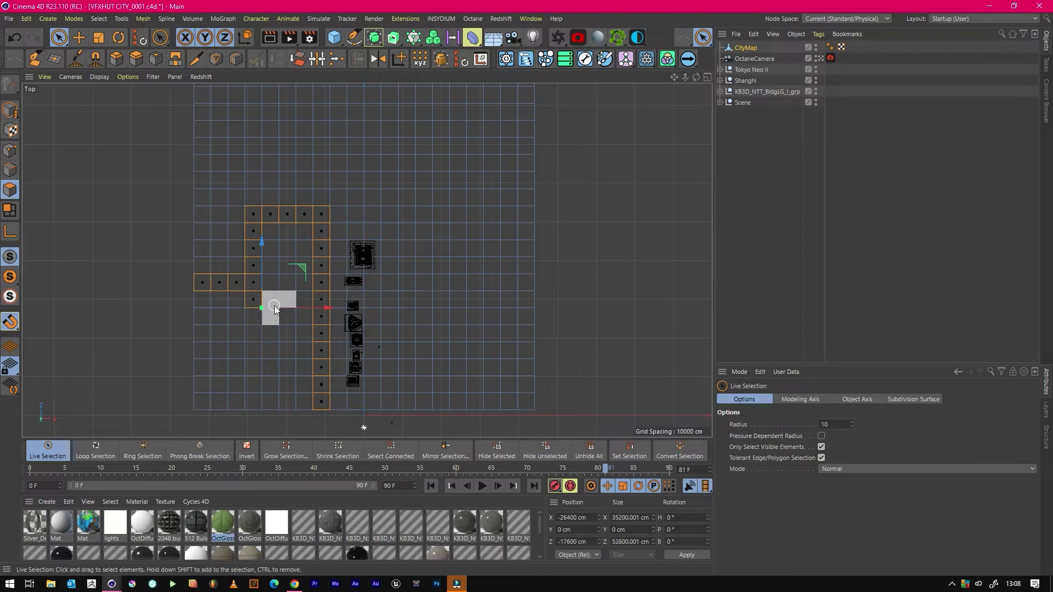
mouse_move(375, 400)
shift+mouse_down()
mouse_move(362, 217)
mouse_move(354, 231)
mouse_move(492, 245)
mouse_move(493, 317)
shift+mouse_up()
middle_drag(299, 106, 301, 165)
mouse_move(417, 153)
shift+mouse_down()
mouse_move(223, 219)
mouse_move(203, 181)
shift+mouse_up()
middle_drag(148, 351, 153, 300)
middle_click(152, 301)
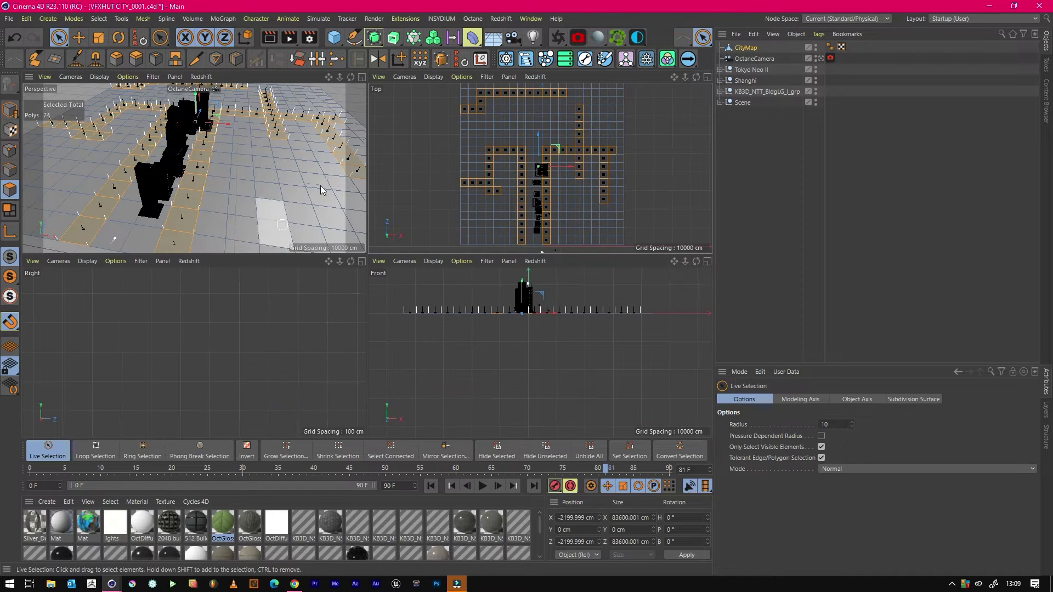
middle_click(310, 146)
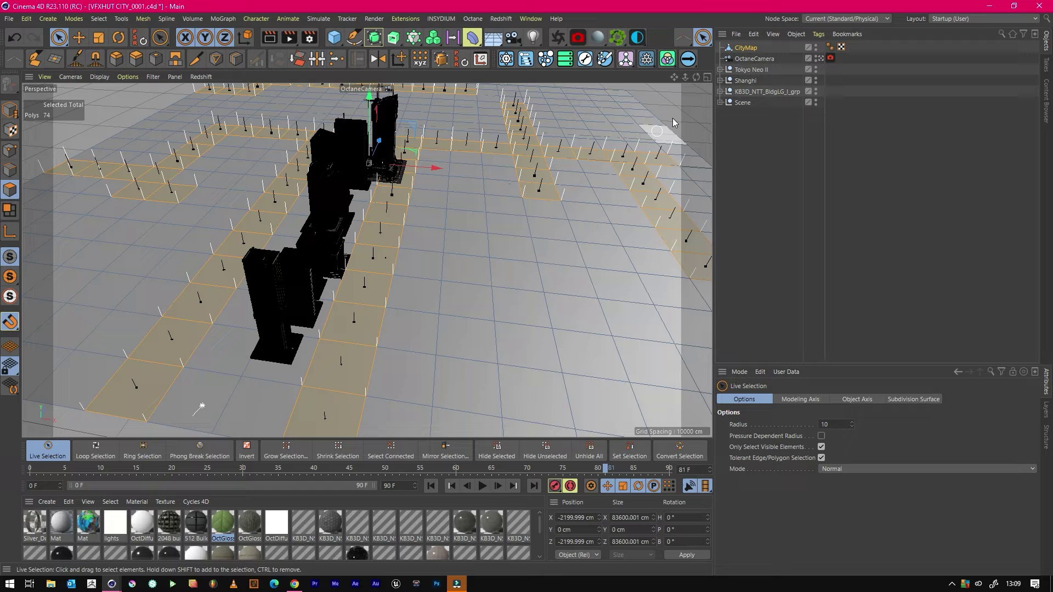
drag(686, 78, 690, 78)
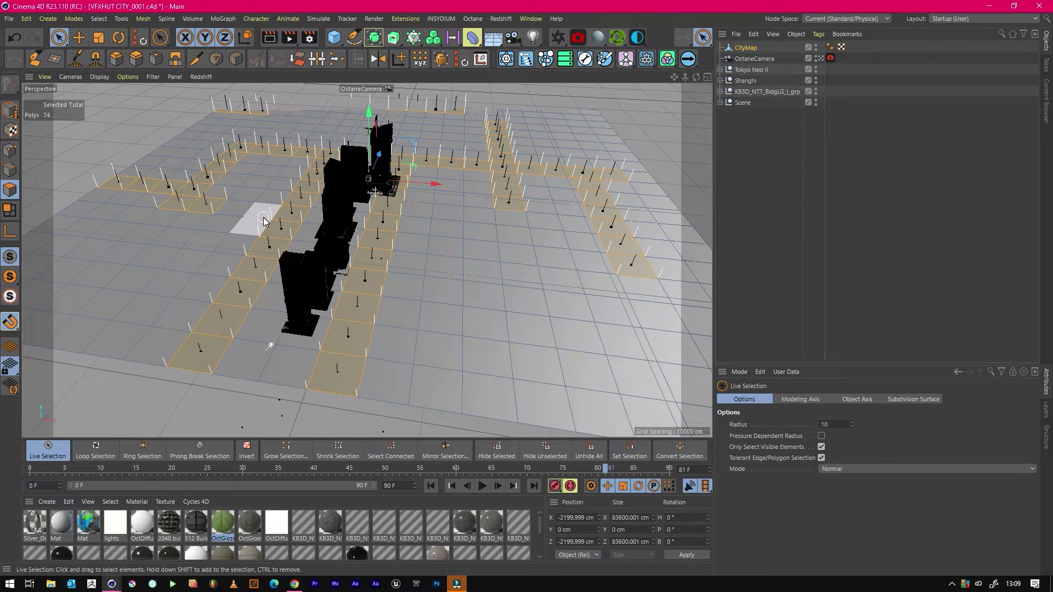
- Run Set Vertex Weight on the selected street polygons with Value 100% and Mode Set
key(shift+c)
text(set ver)
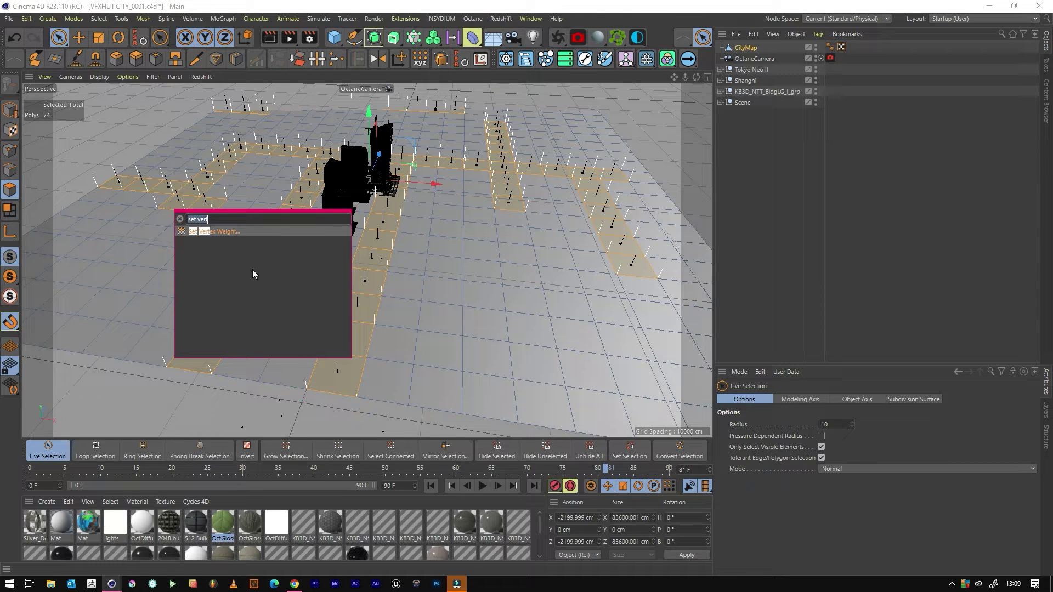
key(Return)
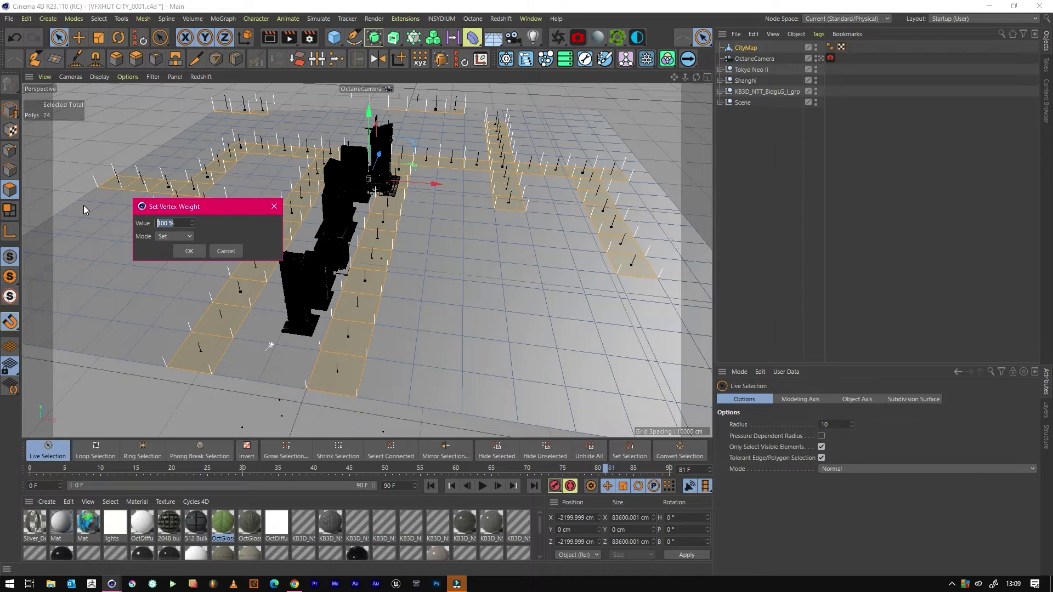
click(190, 251)
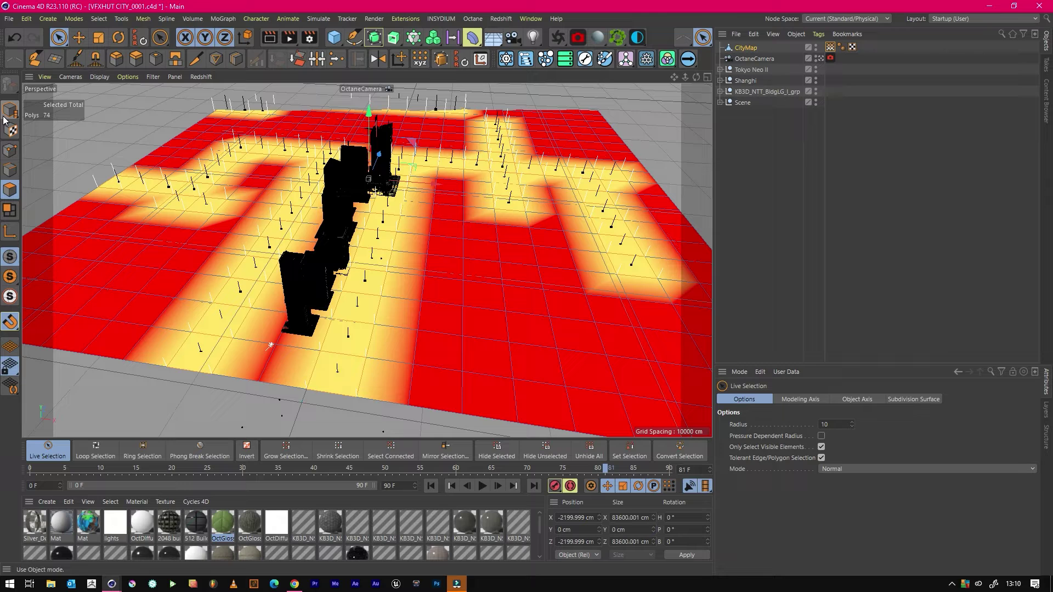
- Save, rename CityMap's Vertex Map tag to CityVMap, and toggle Invert on then off
key(ctrl+s)
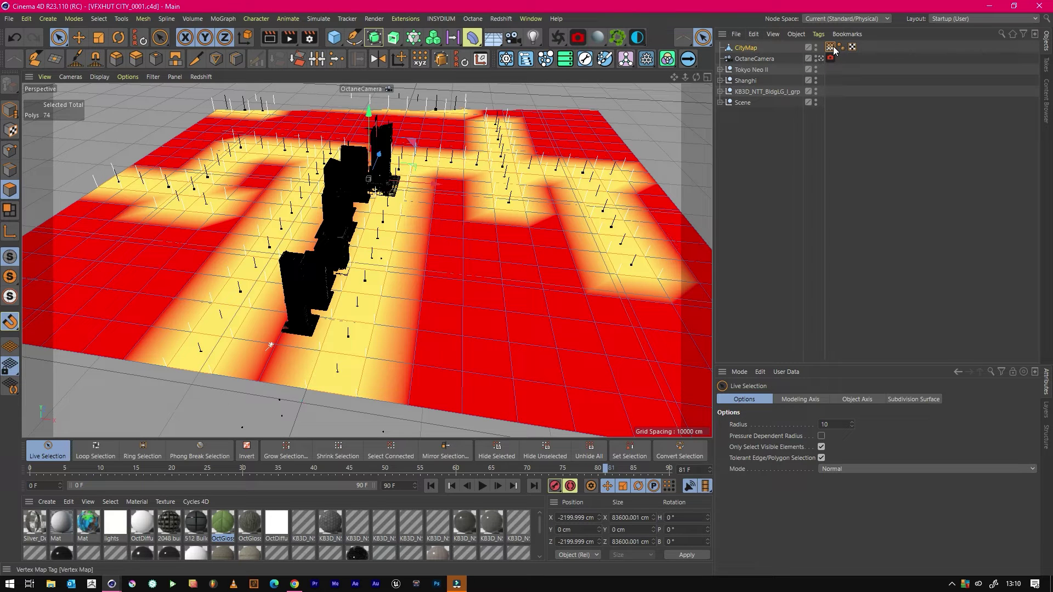
click(831, 48)
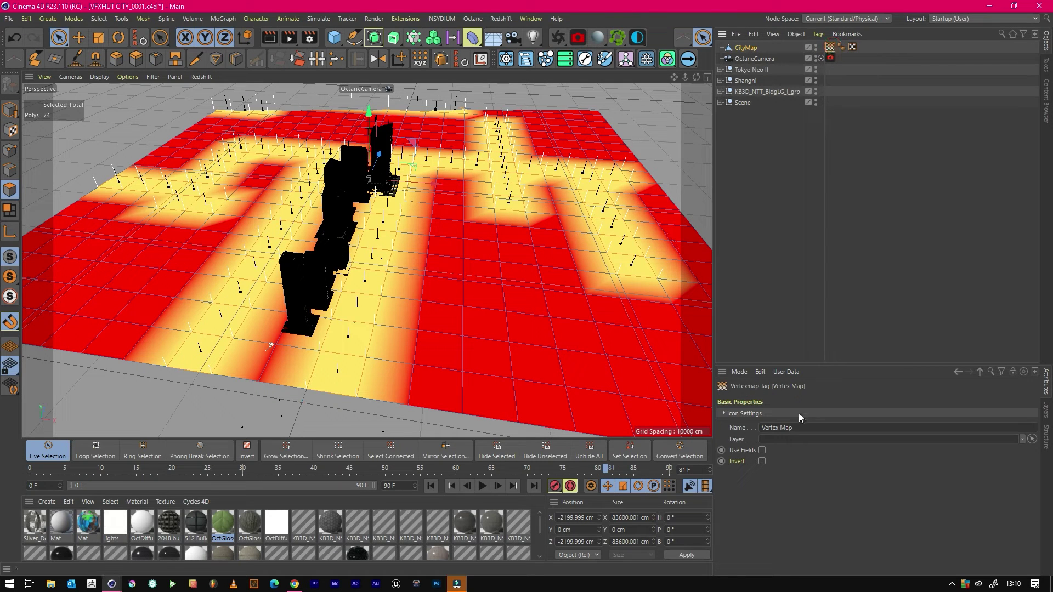
click(810, 428)
double_click(770, 427)
text(City)
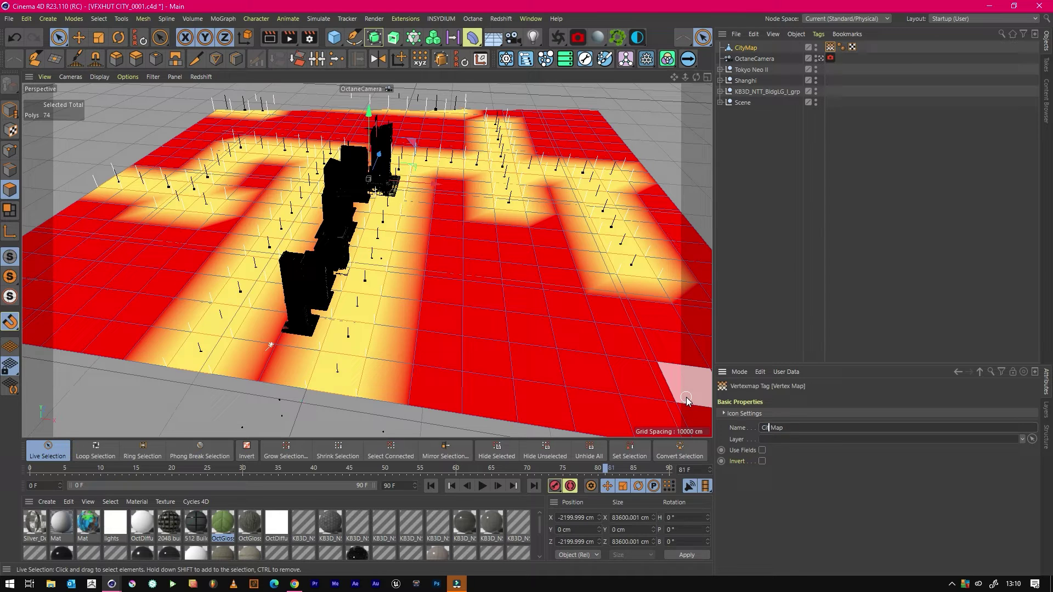
text(V)
key(Delete)
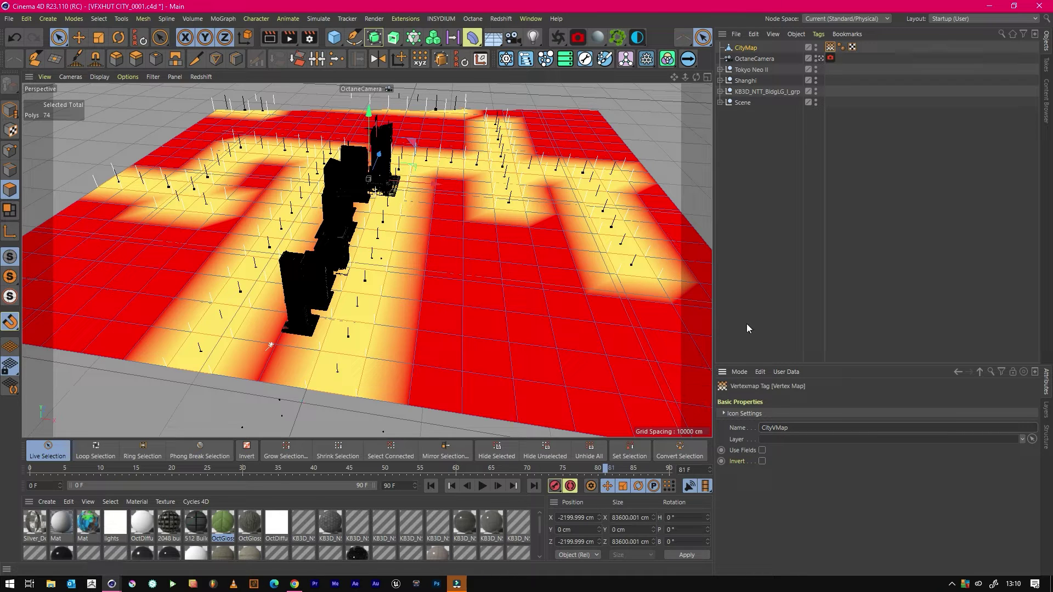
click(762, 461)
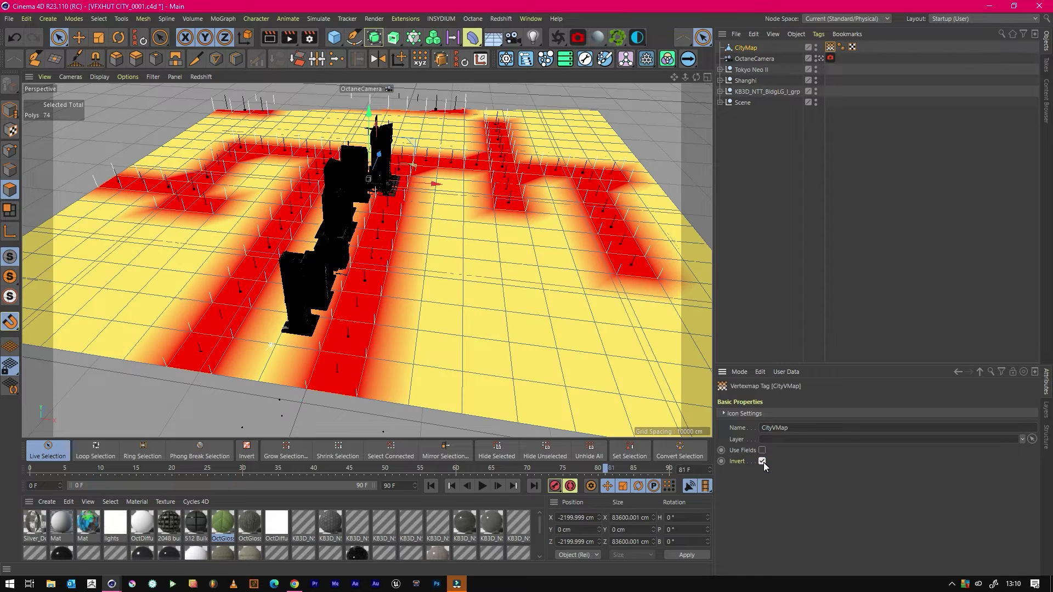
click(762, 462)
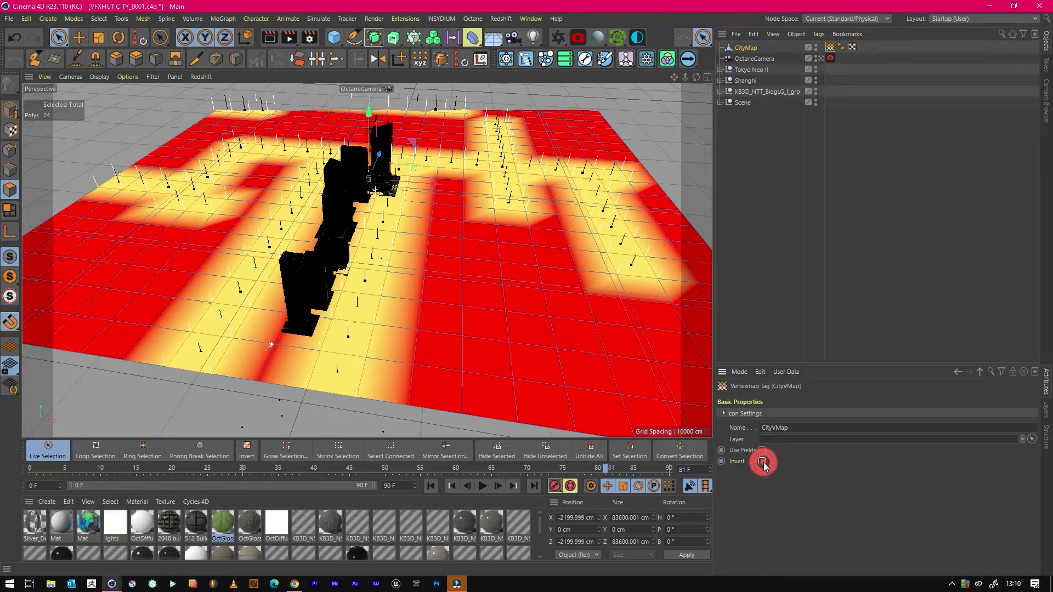
- Add an Octane Scatter named City Distribution and save the scene
click(762, 165)
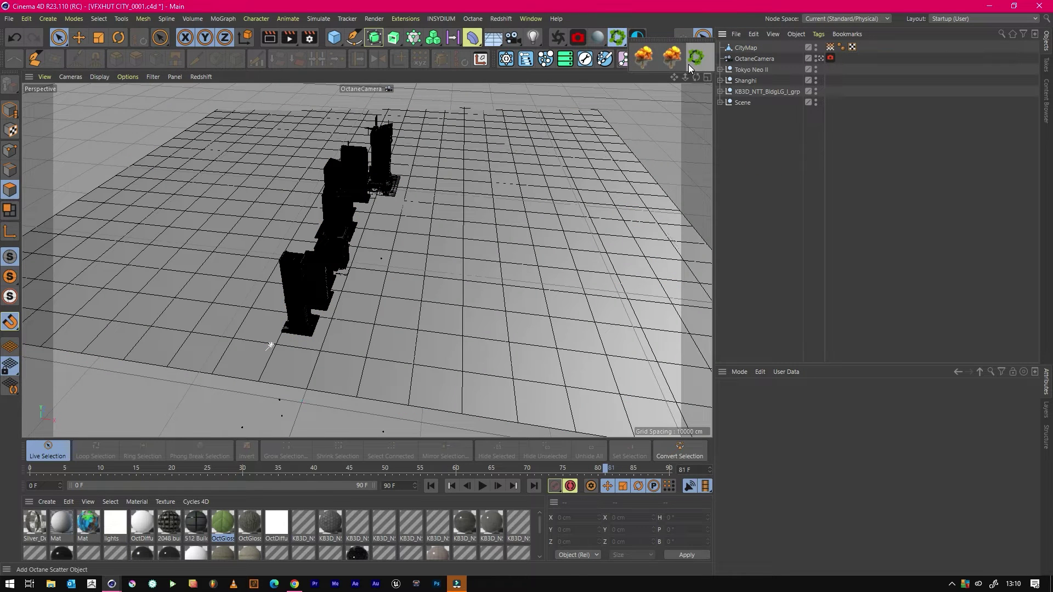
click(689, 62)
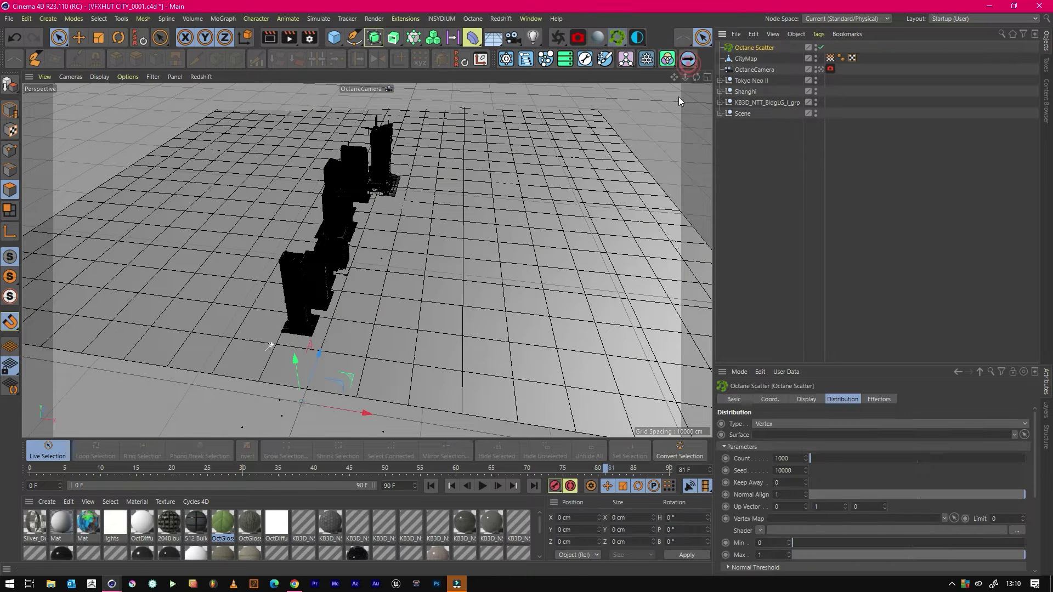
double_click(756, 49)
text(City)
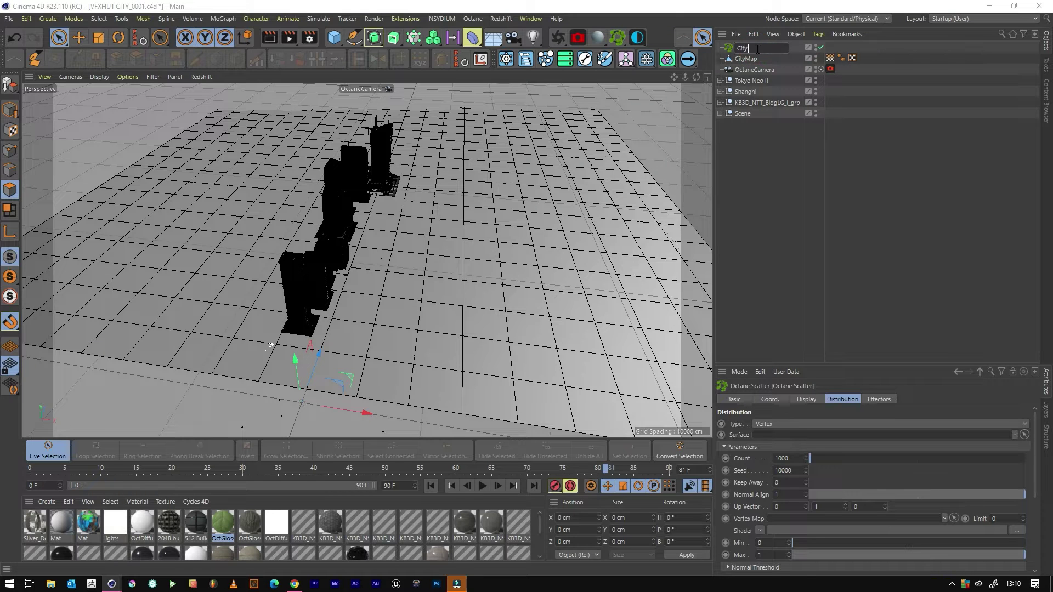
text( Distribution)
key(Return)
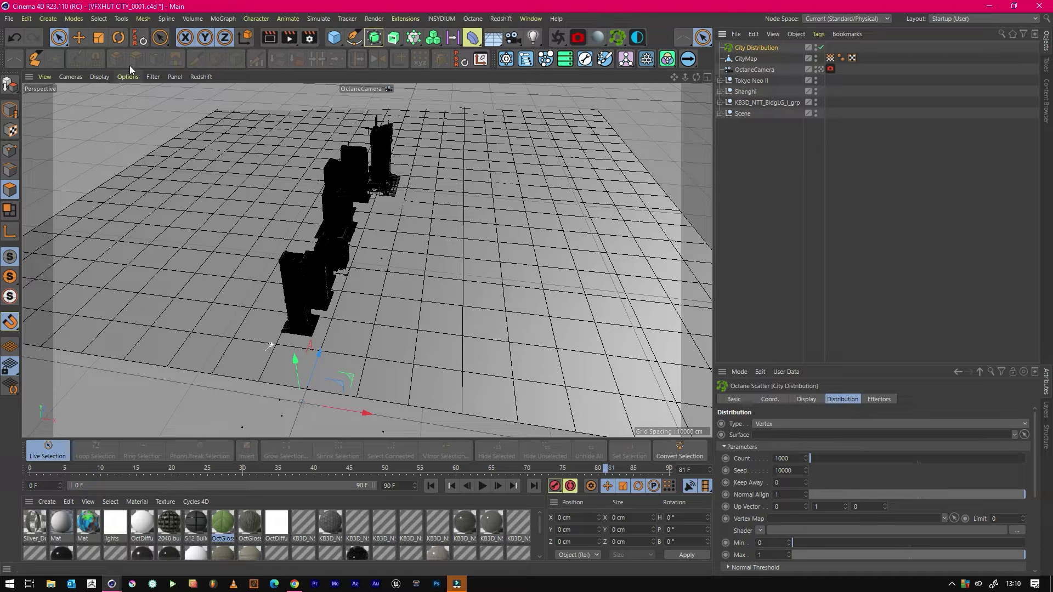
click(79, 38)
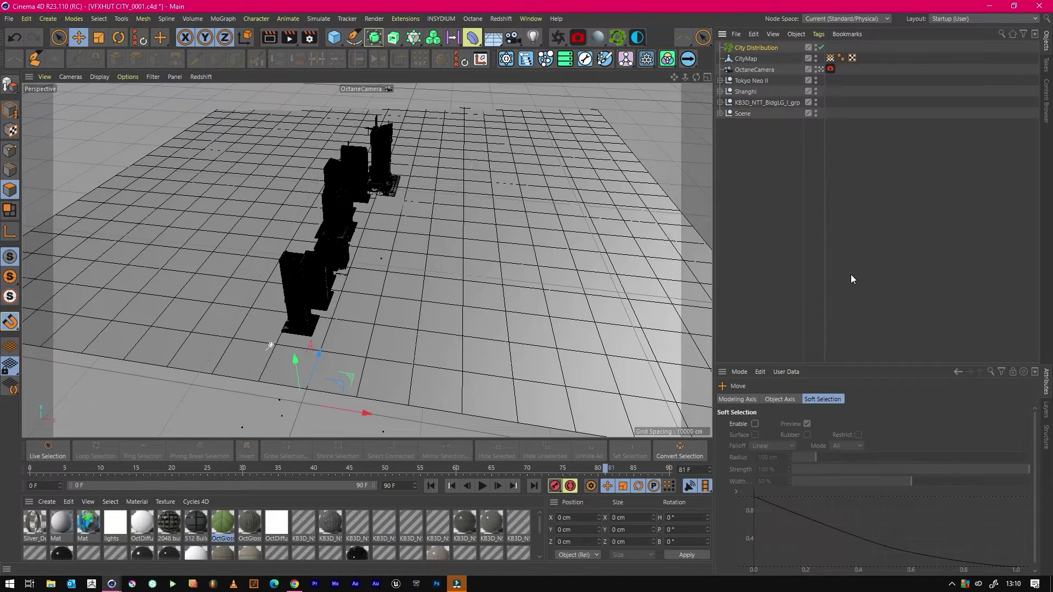
key(ctrl+s)
- Move the six KB3D building groups from Tokyo Neo II under City Distribution
click(720, 80)
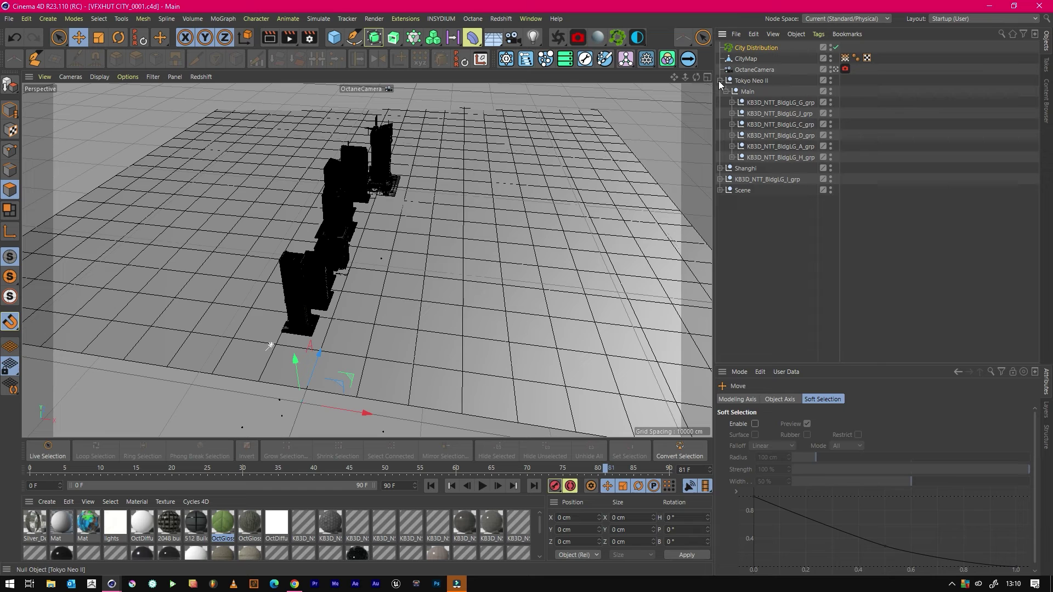
click(747, 83)
click(752, 102)
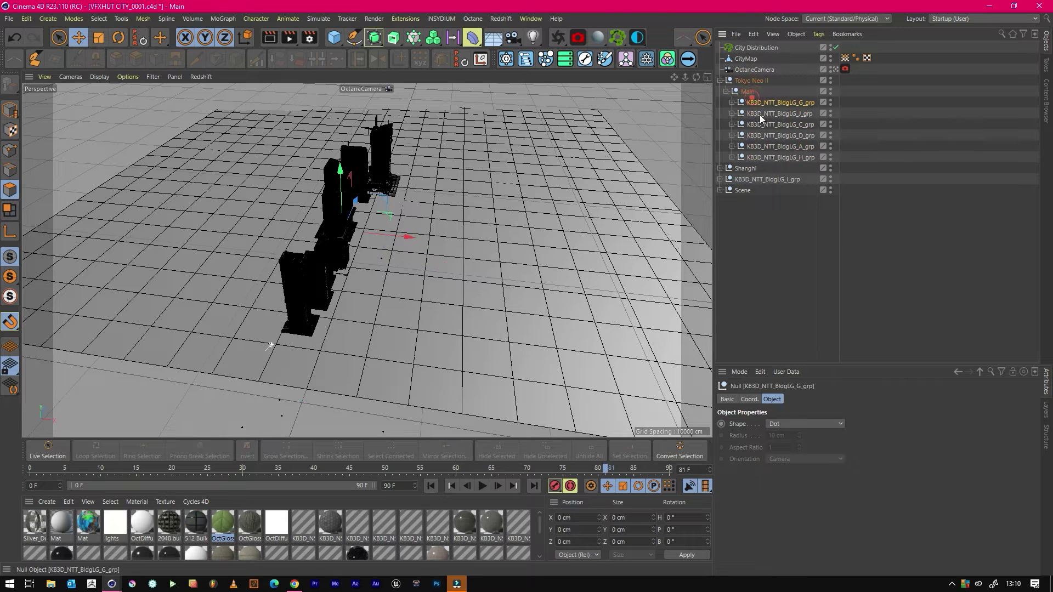
shift+click(765, 156)
drag(765, 156, 749, 47)
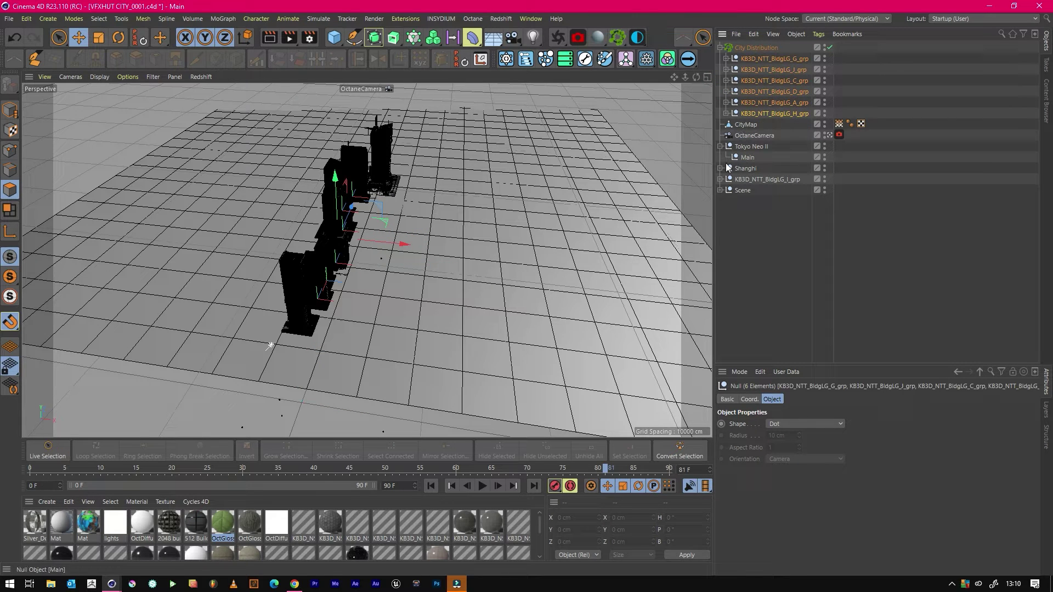
- Pull KB3D_NSH_BldgLG_H_grp out of Shanghi and place the loose building groups under City Distribution
click(720, 169)
drag(771, 180, 764, 123)
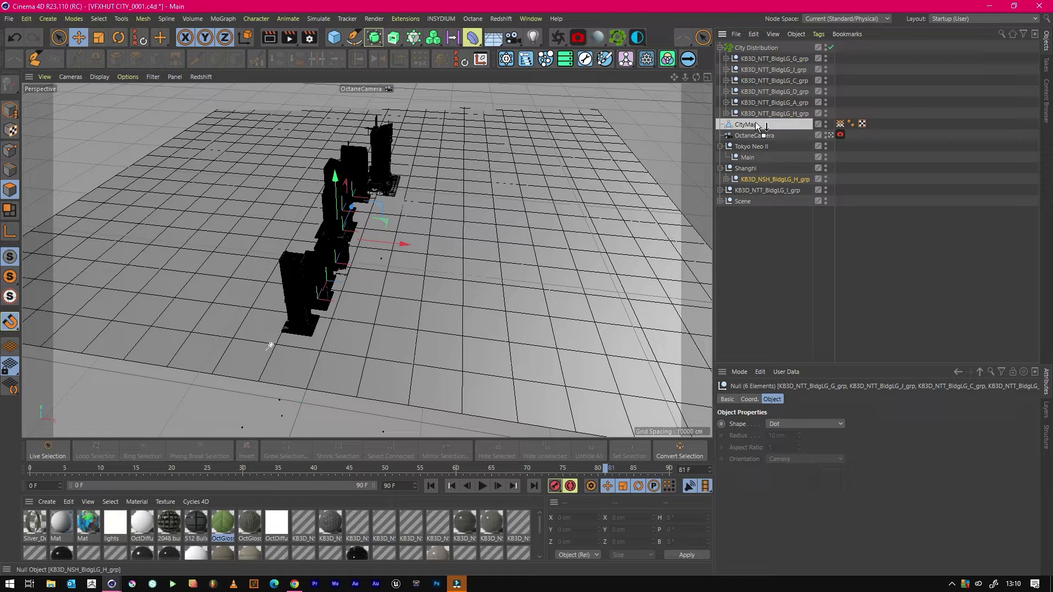
drag(759, 125, 747, 123)
click(720, 189)
click(720, 190)
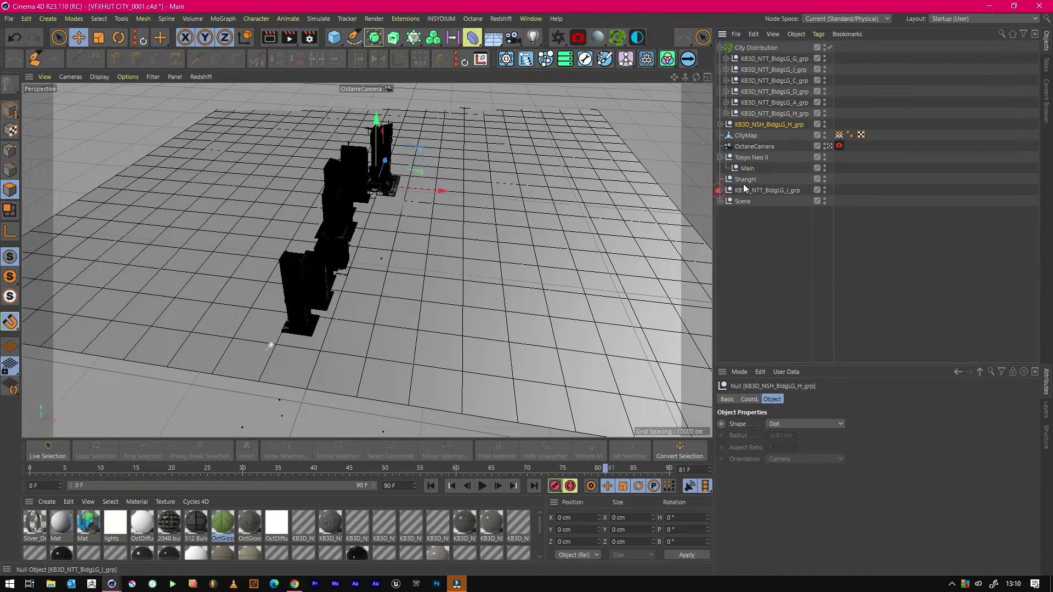
drag(747, 186, 748, 131)
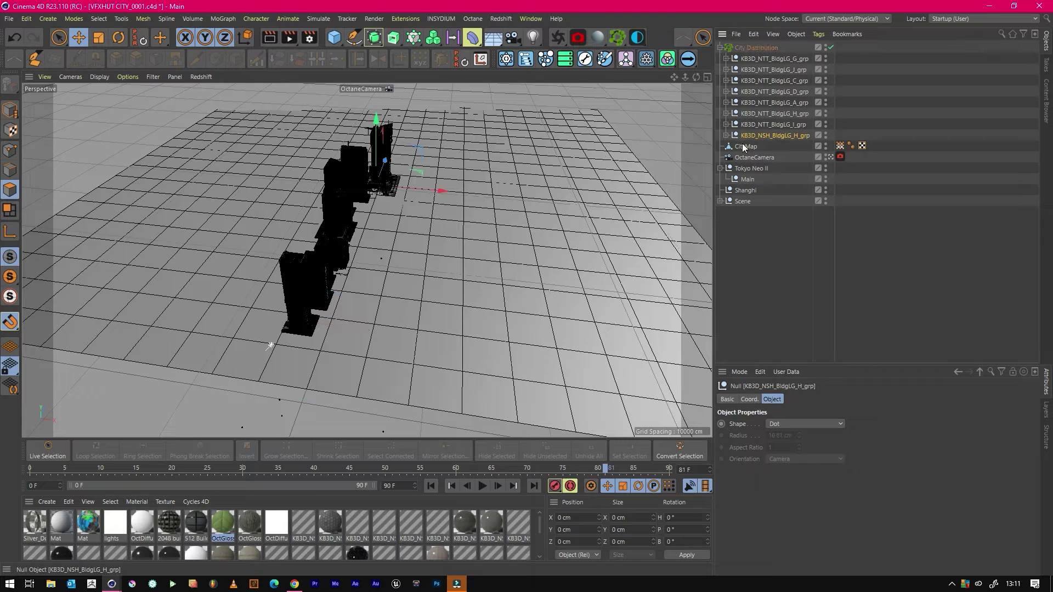
- Delete the emptied Tokyo Neo II and Shanghi groups
click(751, 169)
shift+click(744, 190)
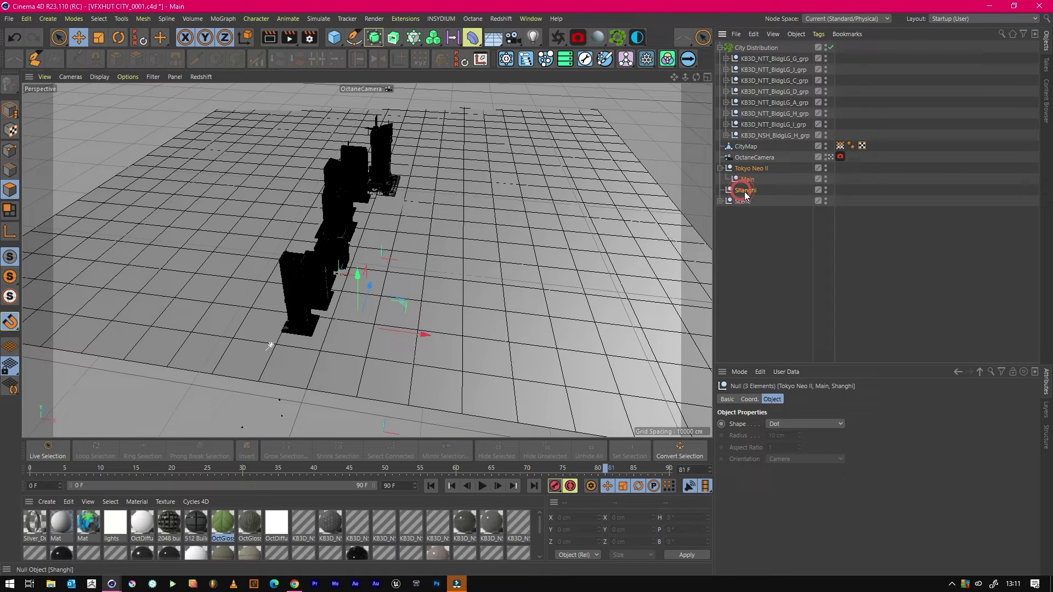
key(Delete)
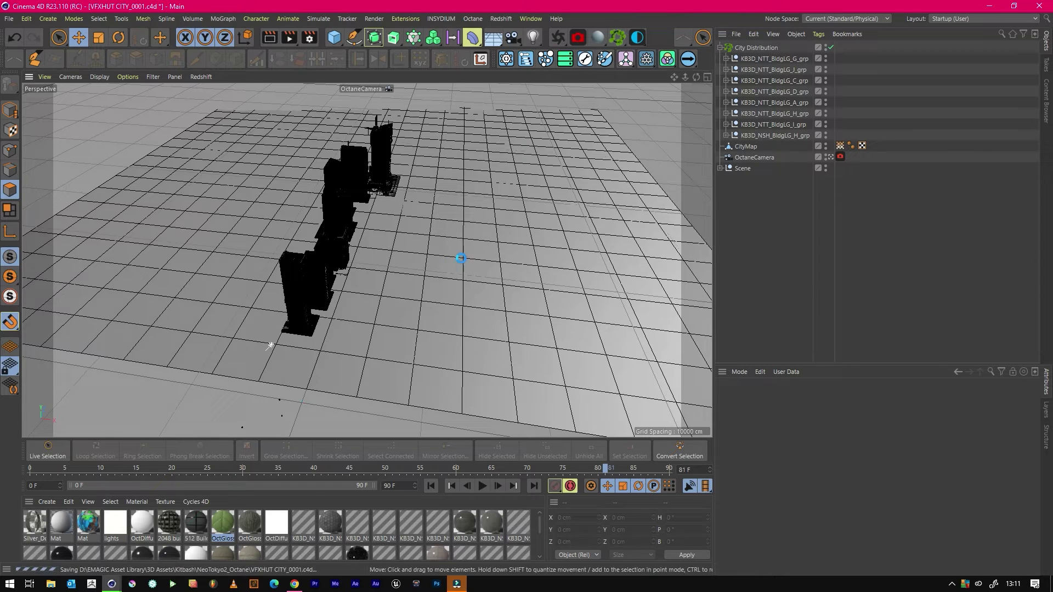
- Set City Distribution's Distribution Type to Surface with CityMap as the surface object
click(755, 47)
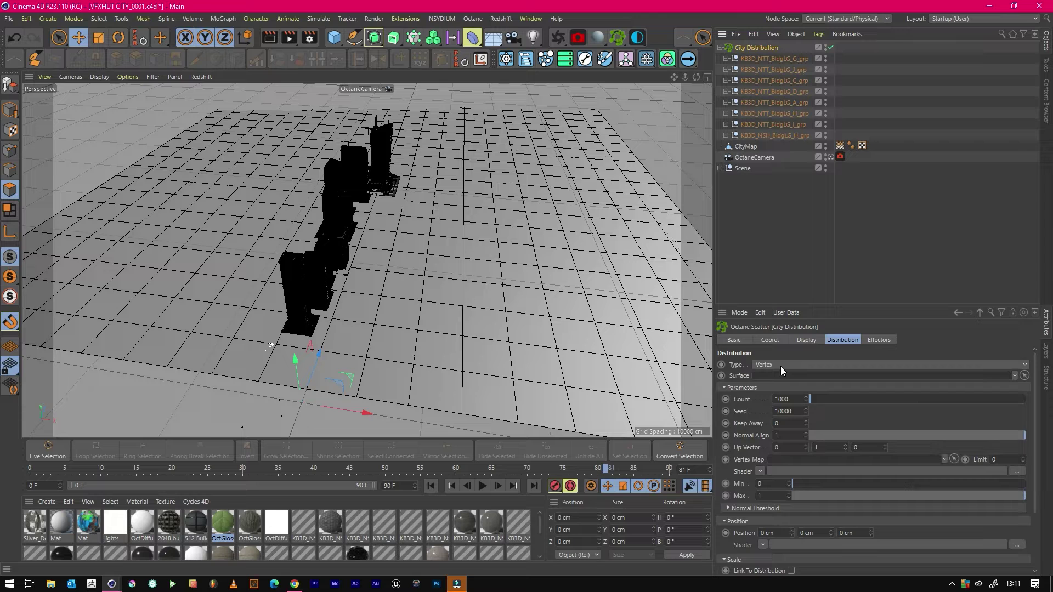
click(781, 366)
click(781, 384)
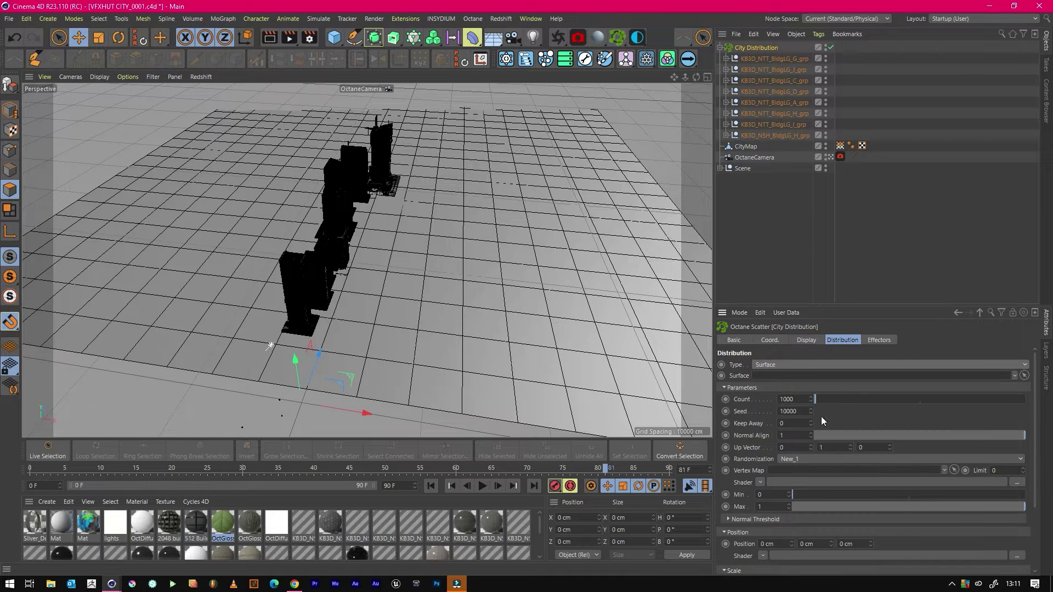
drag(745, 146, 766, 378)
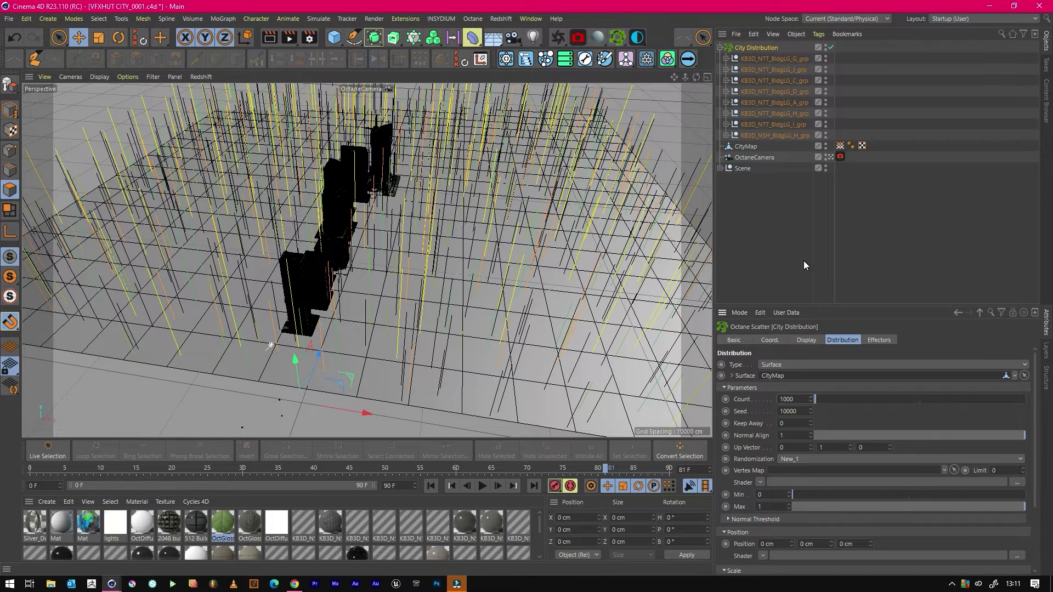
- Lower City Distribution's Count from 1000 to 50 and save the scene
double_click(793, 397)
text(50)
key(Return)
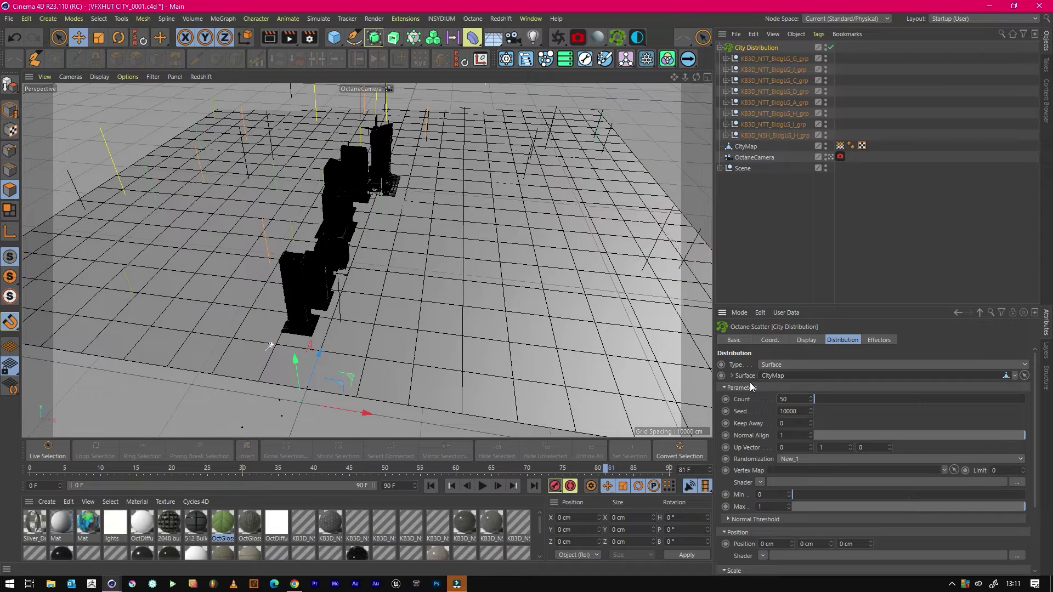
double_click(790, 398)
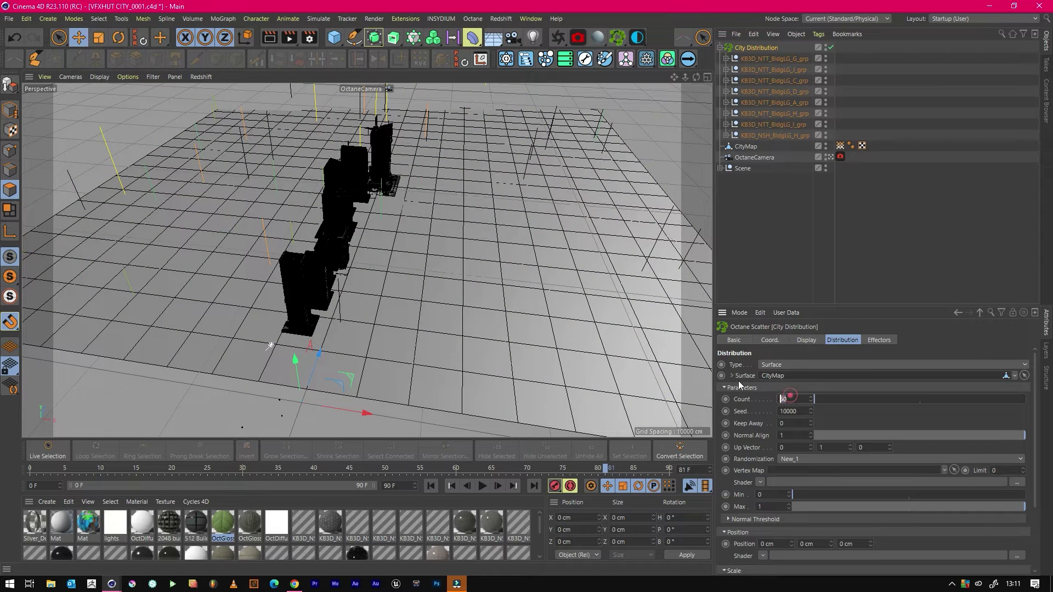
click(704, 372)
key(ctrl+s)
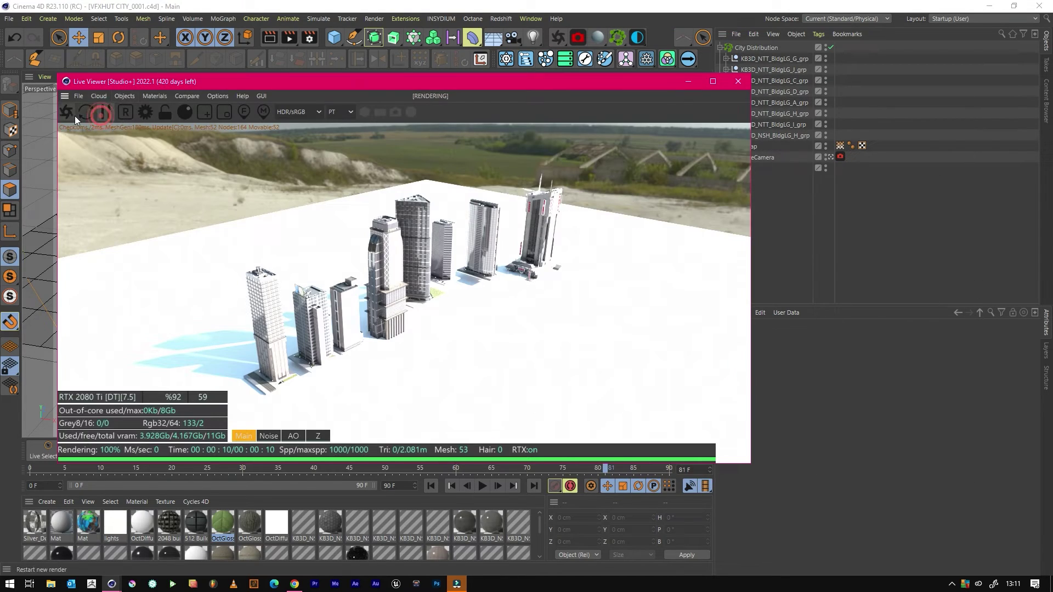
- Restart the Octane render and zoom and orbit the camera out to frame the whole city
click(74, 118)
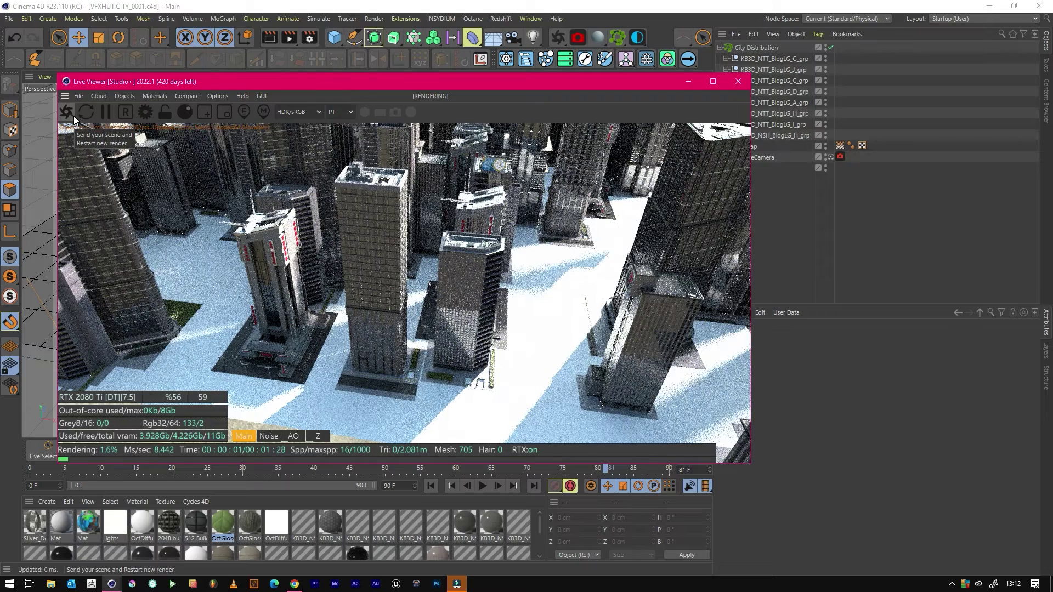
drag(640, 81, 630, 116)
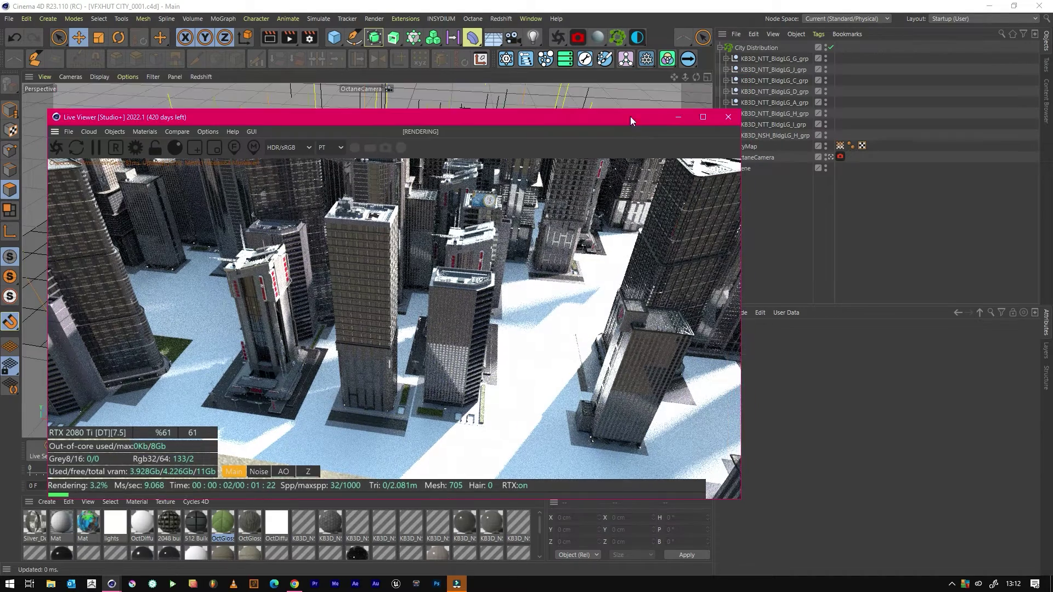
drag(683, 76, 590, 224)
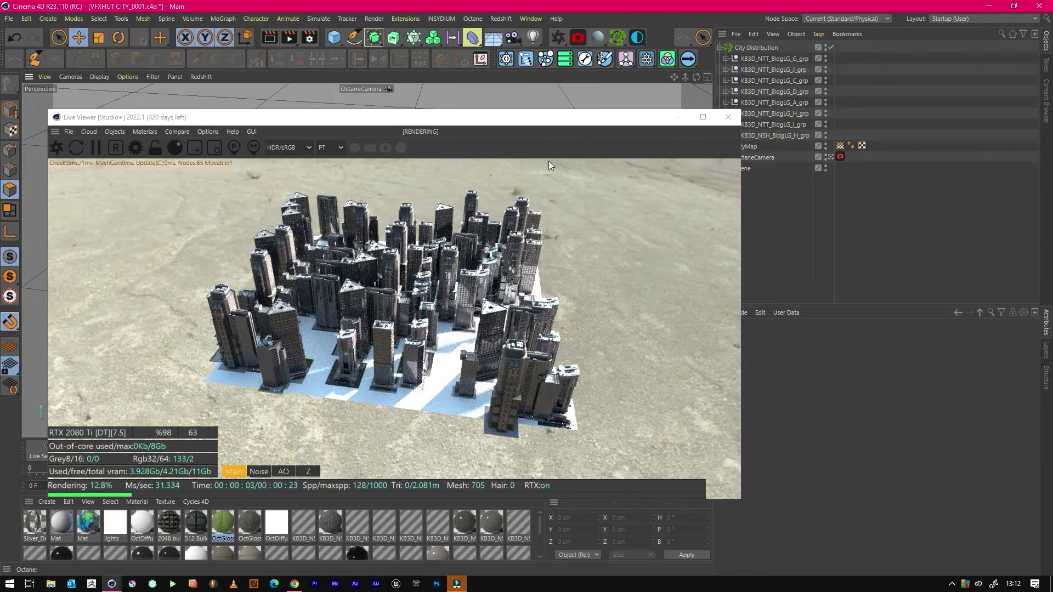
drag(696, 77, 538, 154)
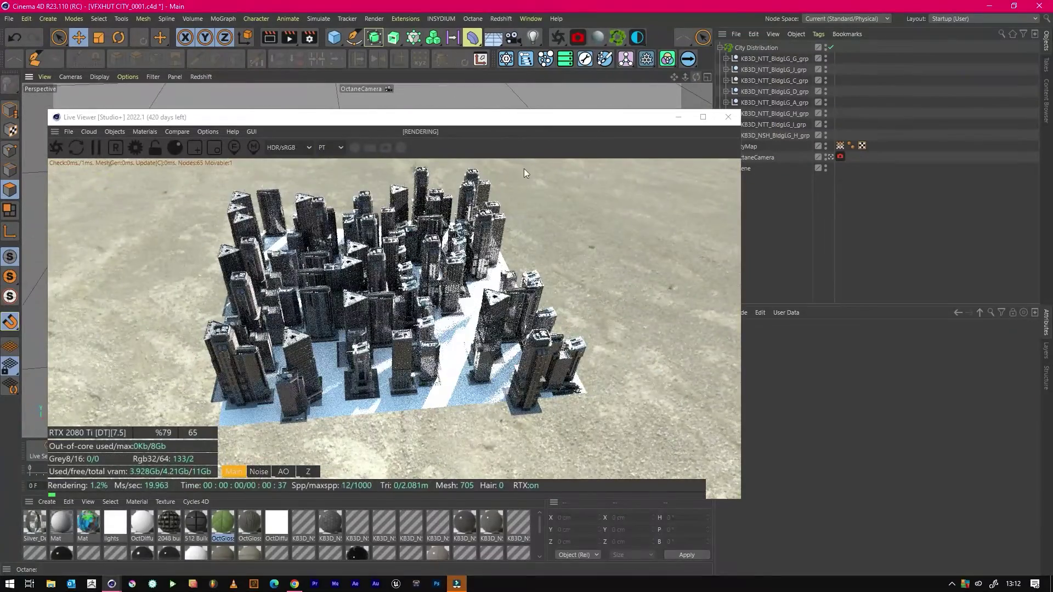
click(846, 198)
click(755, 48)
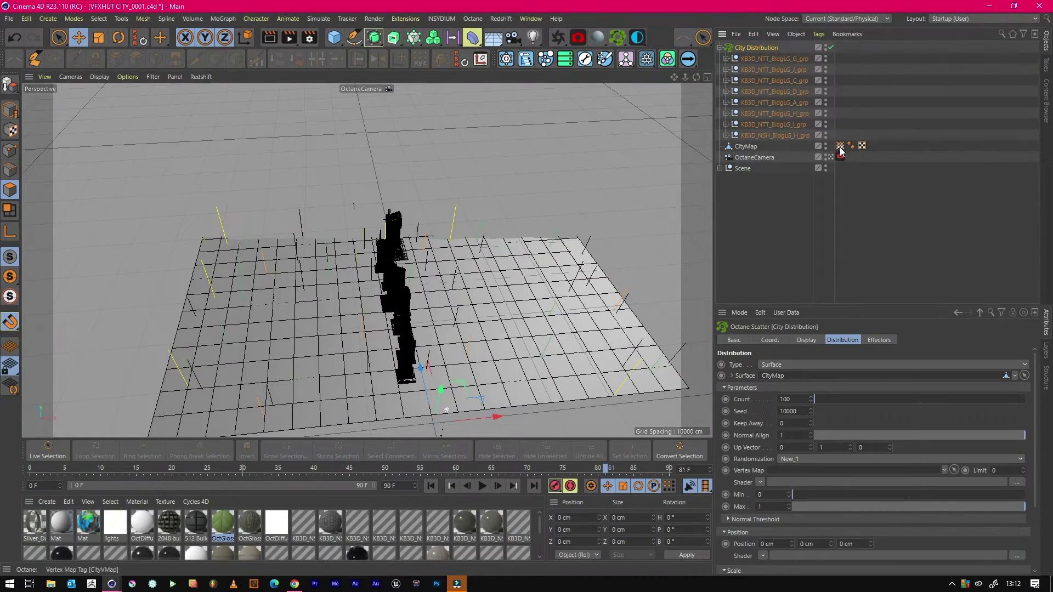
- Link CityVMap into City Distribution's Vertex Map field and raise Count to 800
drag(840, 145, 780, 472)
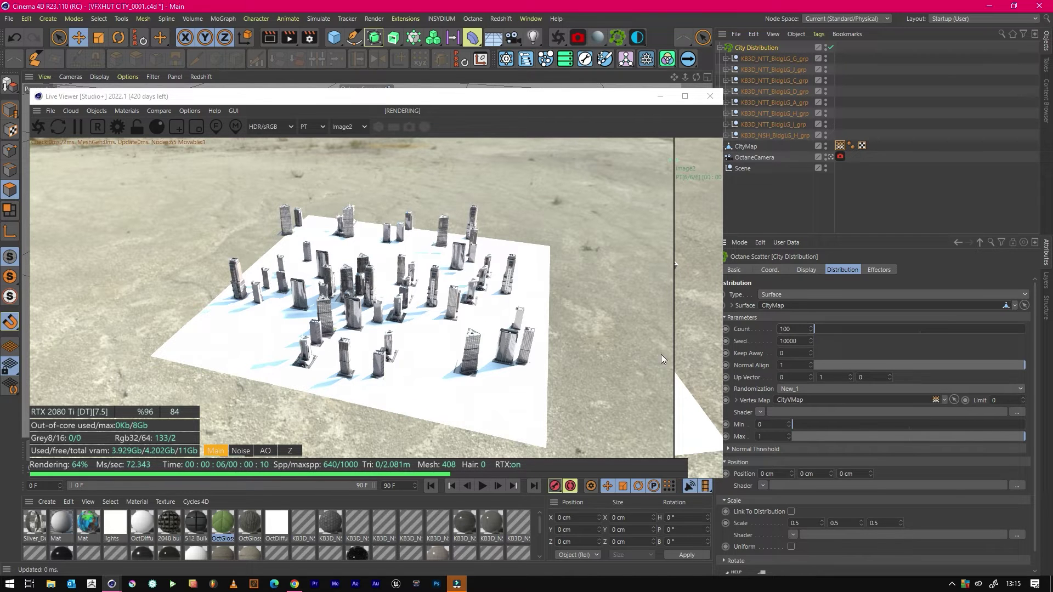
double_click(791, 329)
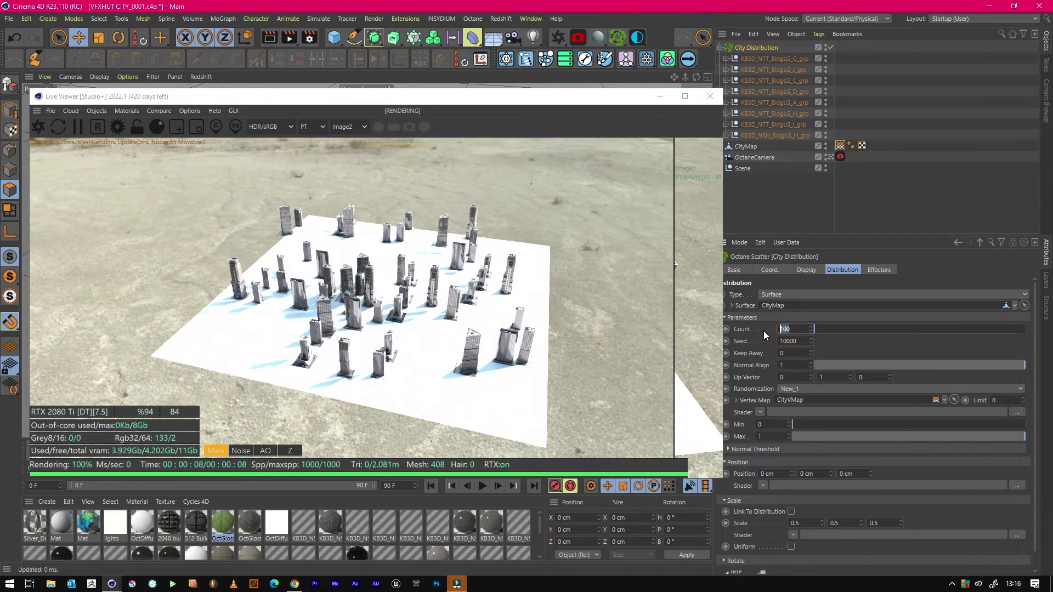
key(Return)
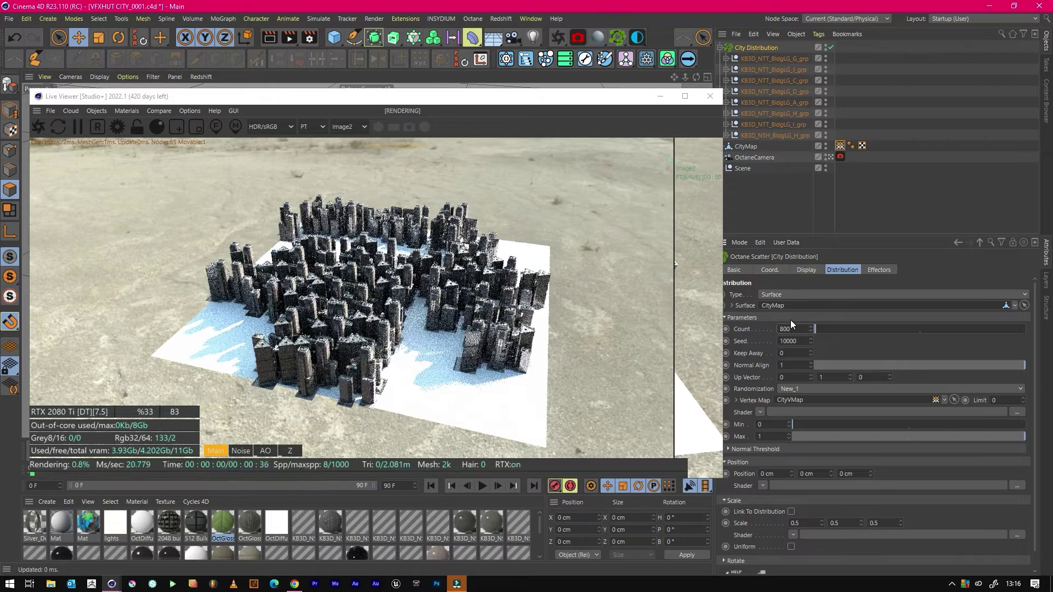
drag(688, 81, 696, 77)
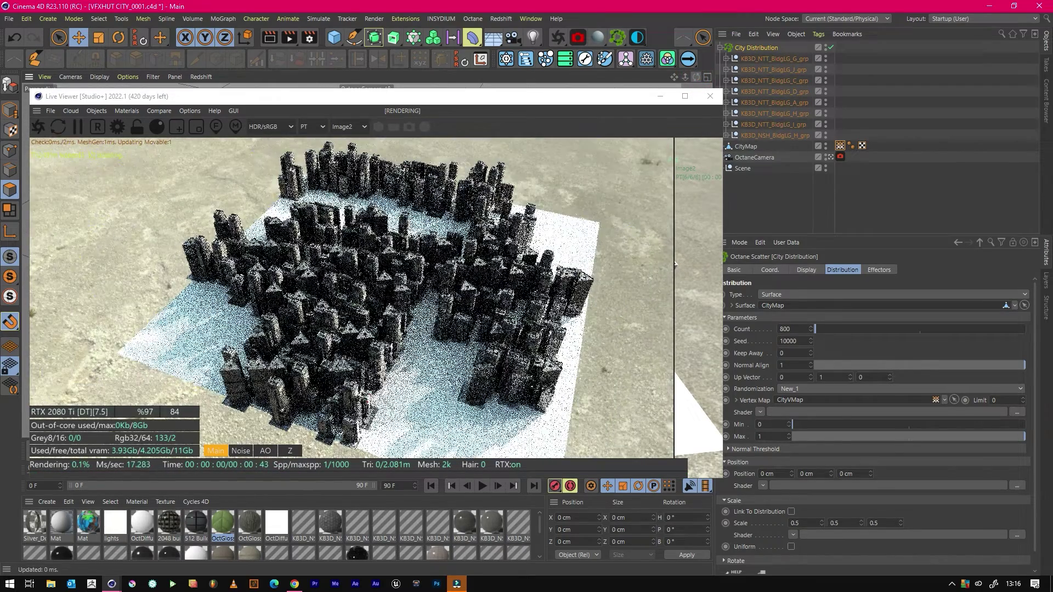
click(840, 145)
- Turn on Invert for the CityVMap vertex map tag
click(762, 332)
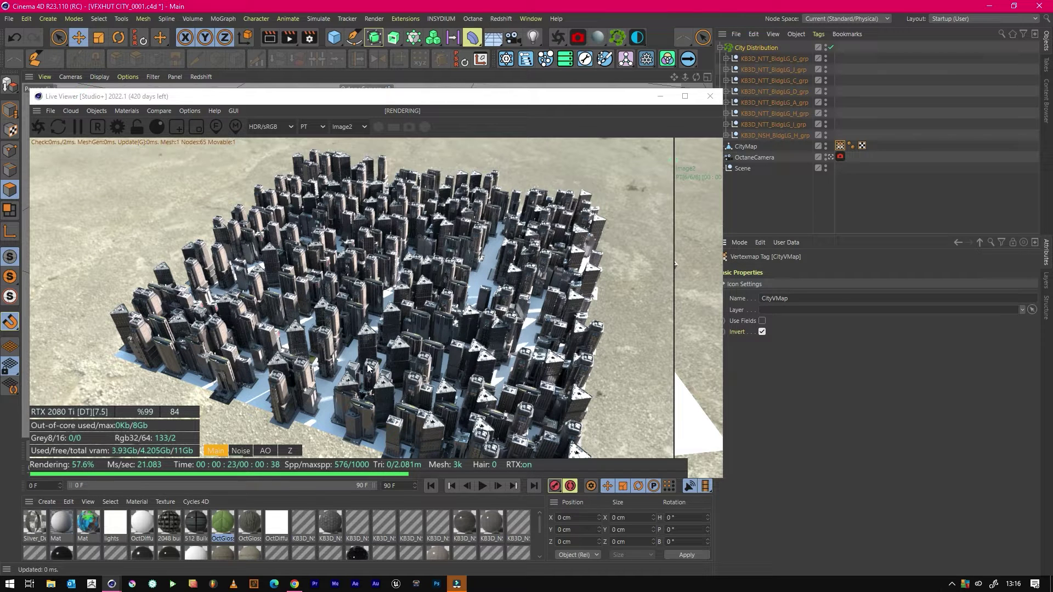
- Create an Octane Diffuse material with dark grey diffuse colour 0.046665 and apply it to CityMap
scroll(347, 528, down, 3)
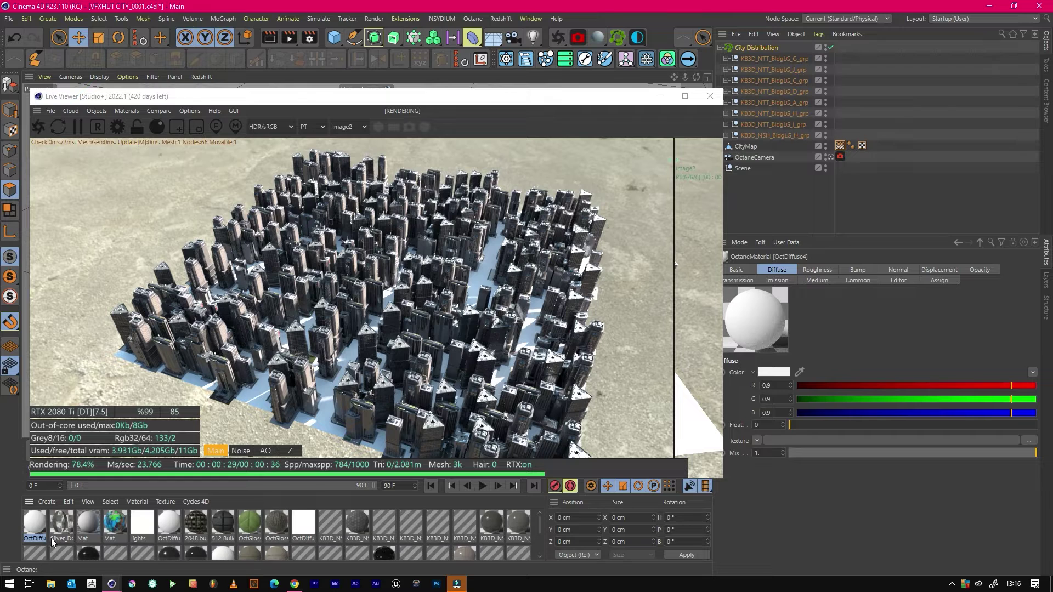
double_click(34, 521)
click(362, 115)
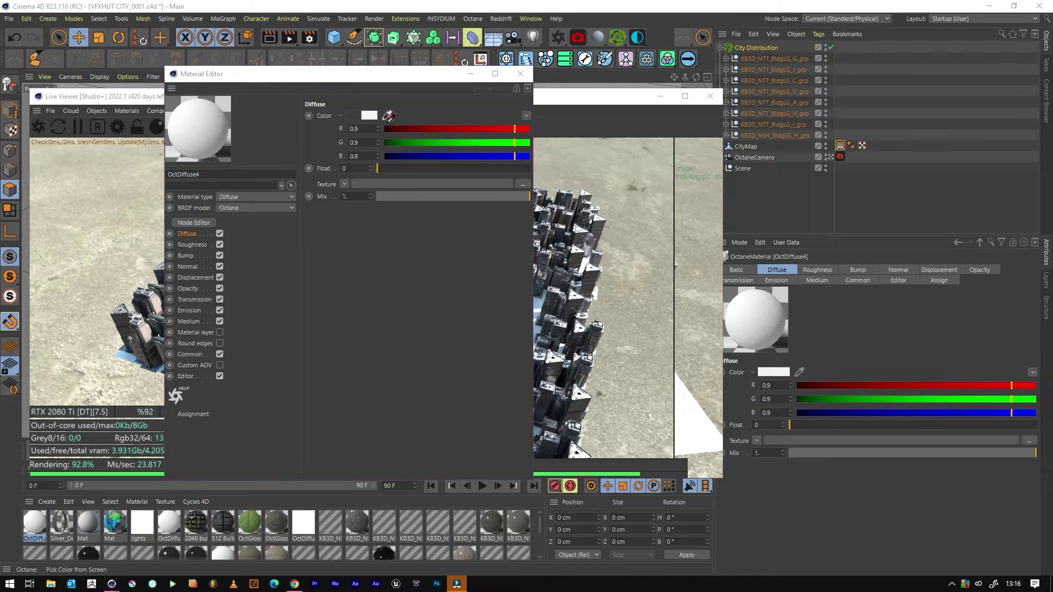
click(354, 236)
click(473, 75)
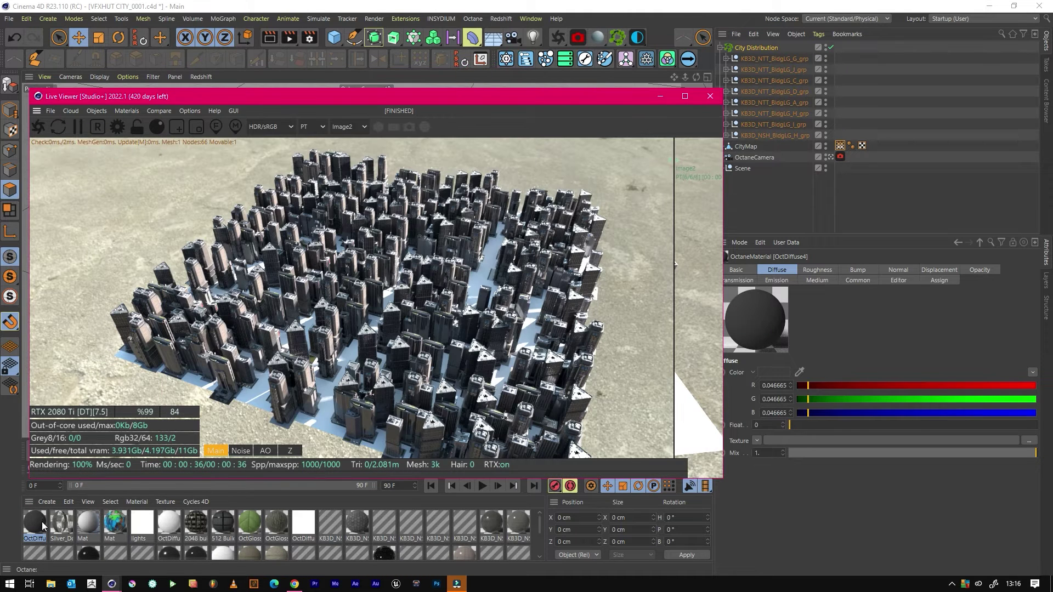
drag(28, 524, 750, 146)
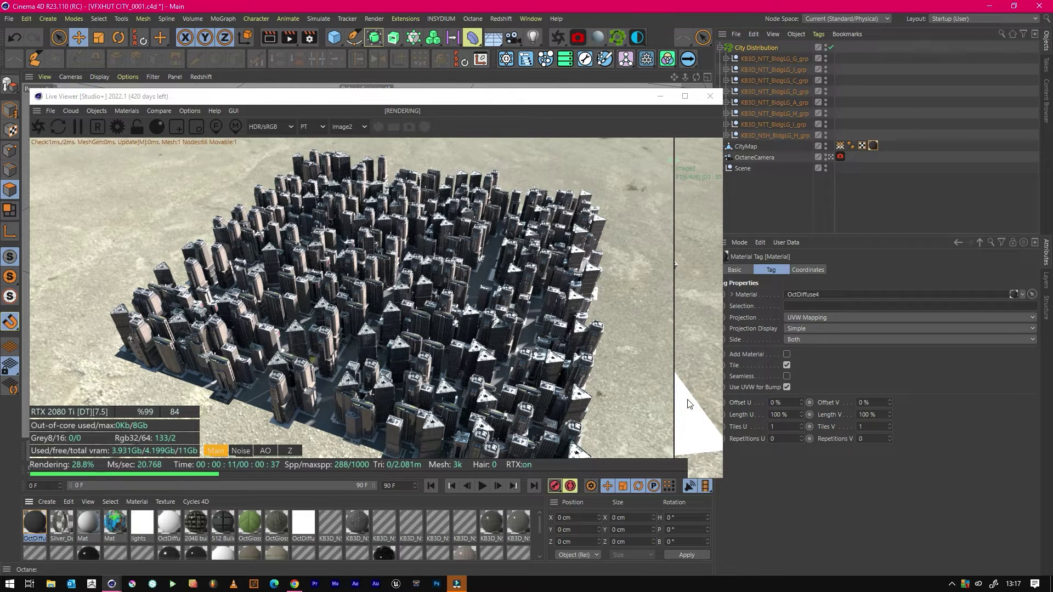
- With City Distribution selected, store the Live Viewer render buffer and drag the compare split across the image
click(758, 48)
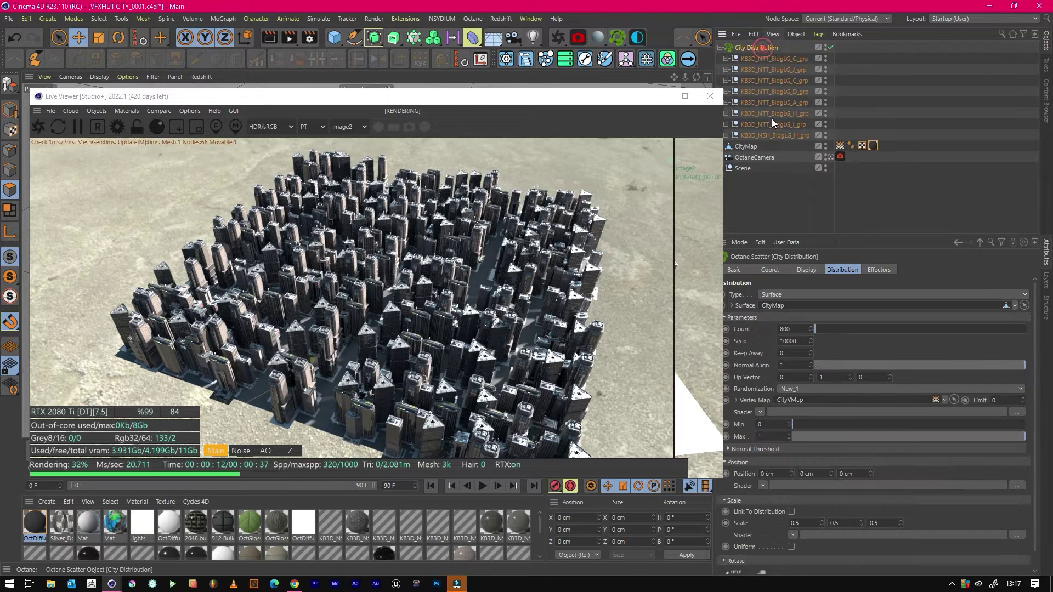
right_click(401, 256)
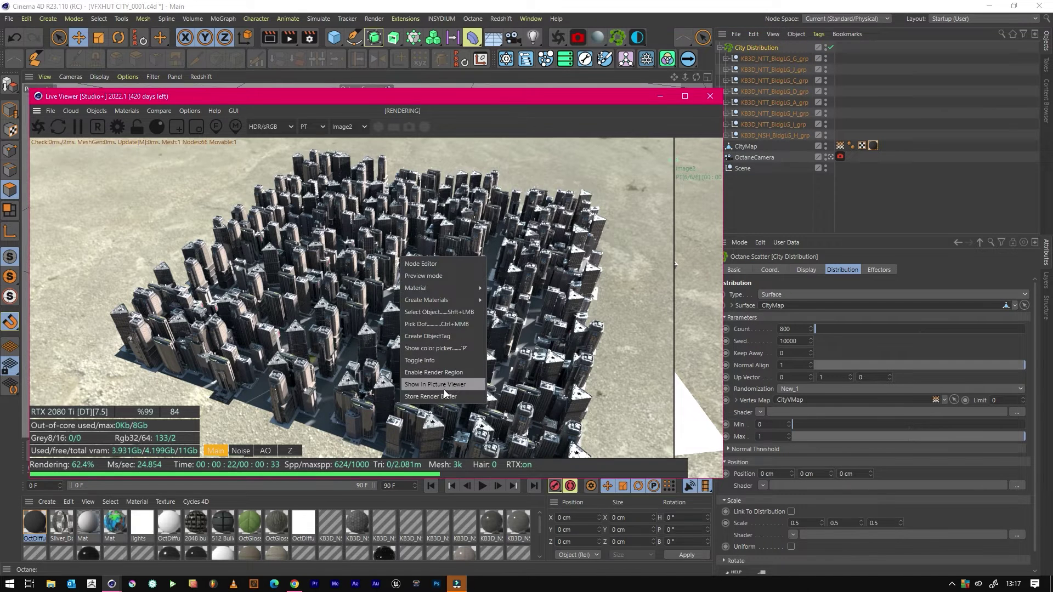
click(433, 398)
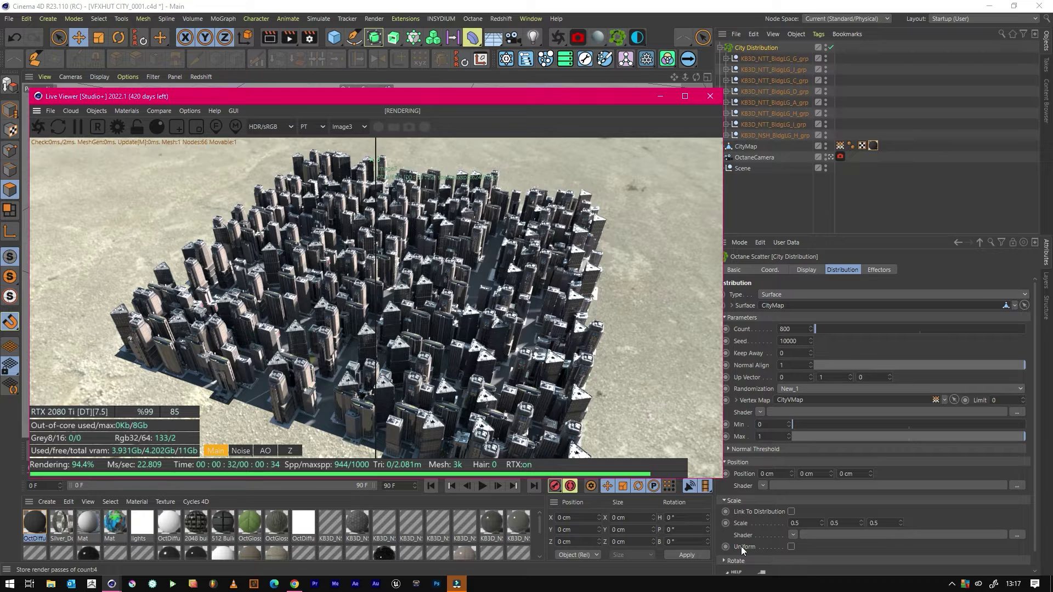
scroll(1022, 518, down, 1)
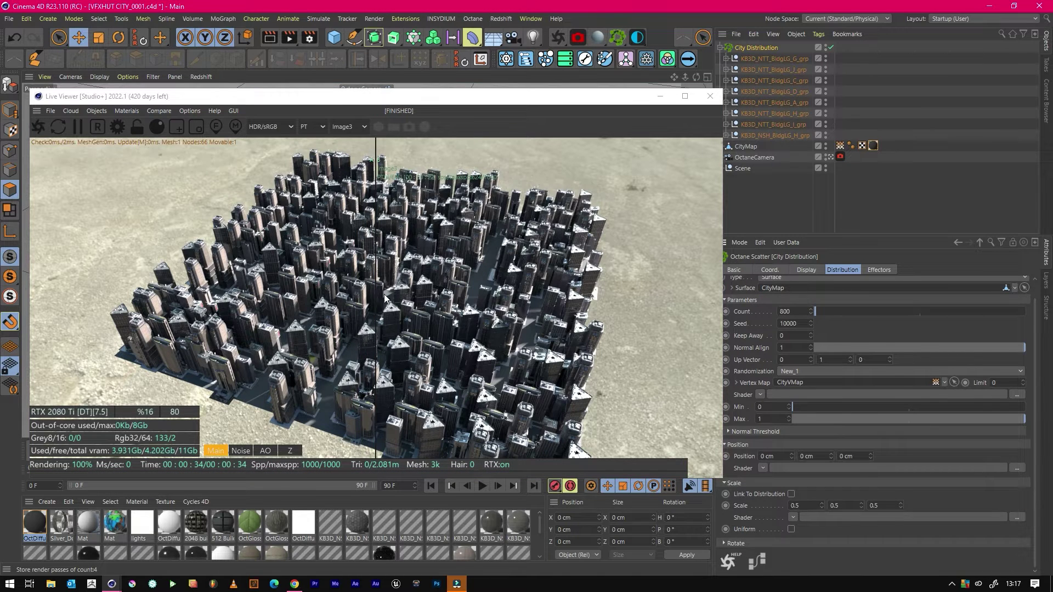
drag(384, 296, 637, 321)
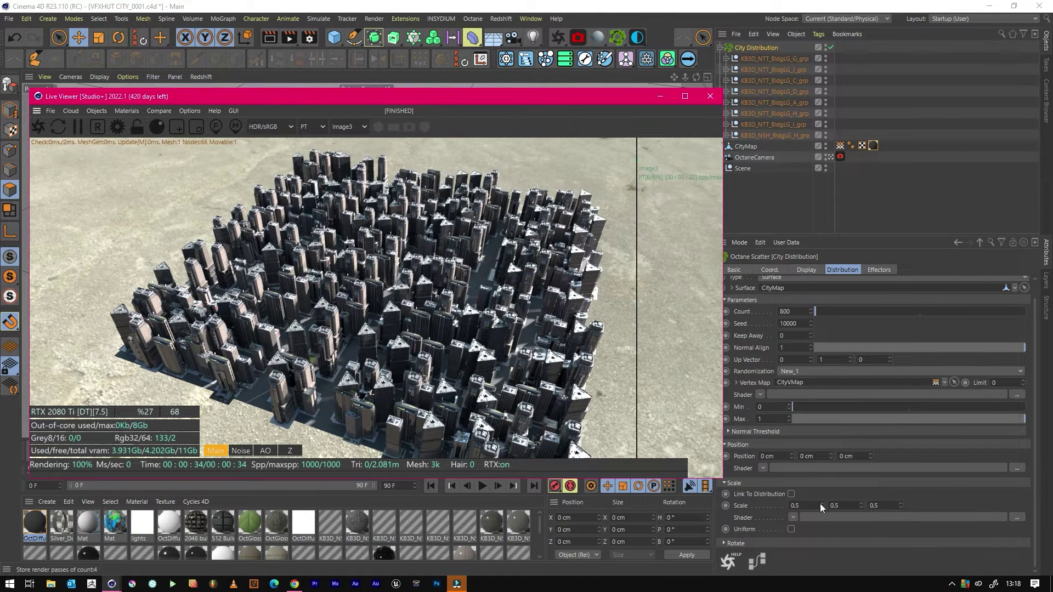
- Drive the scatter's building scale with a Noise shader at 1000% Global Scale
click(792, 517)
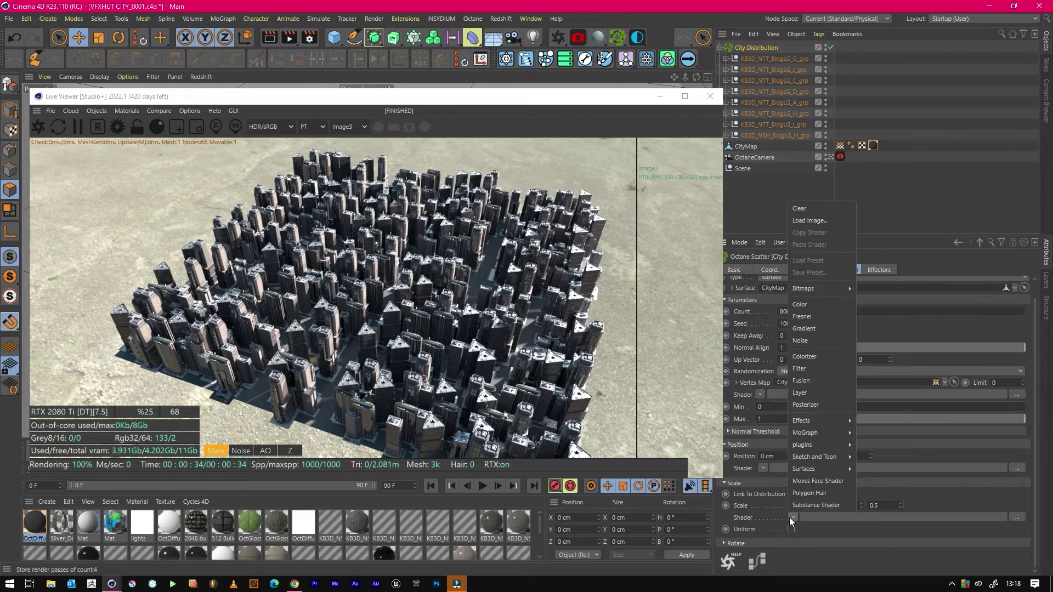
click(807, 346)
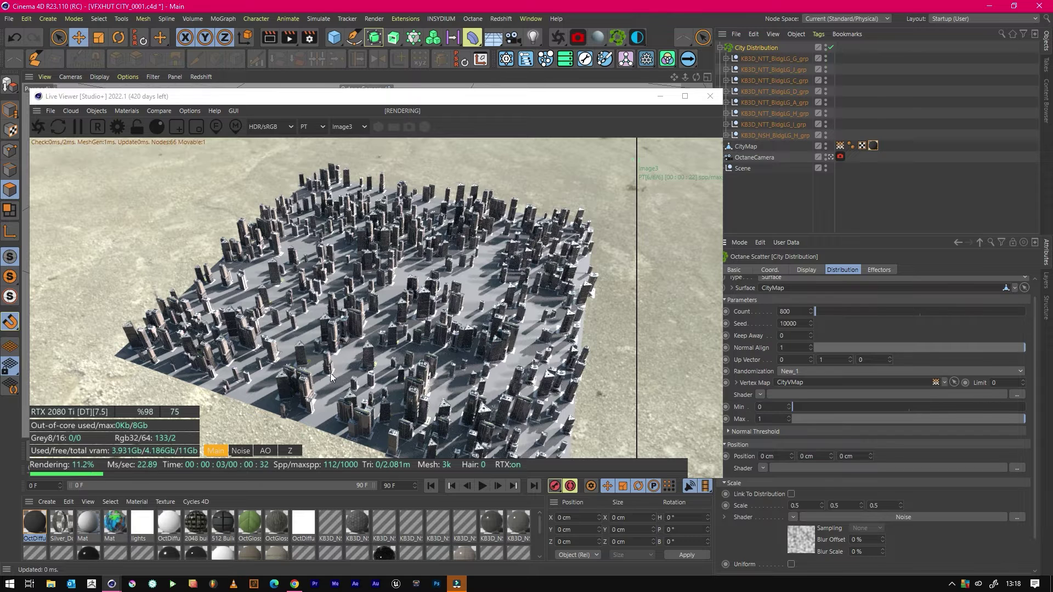
click(819, 518)
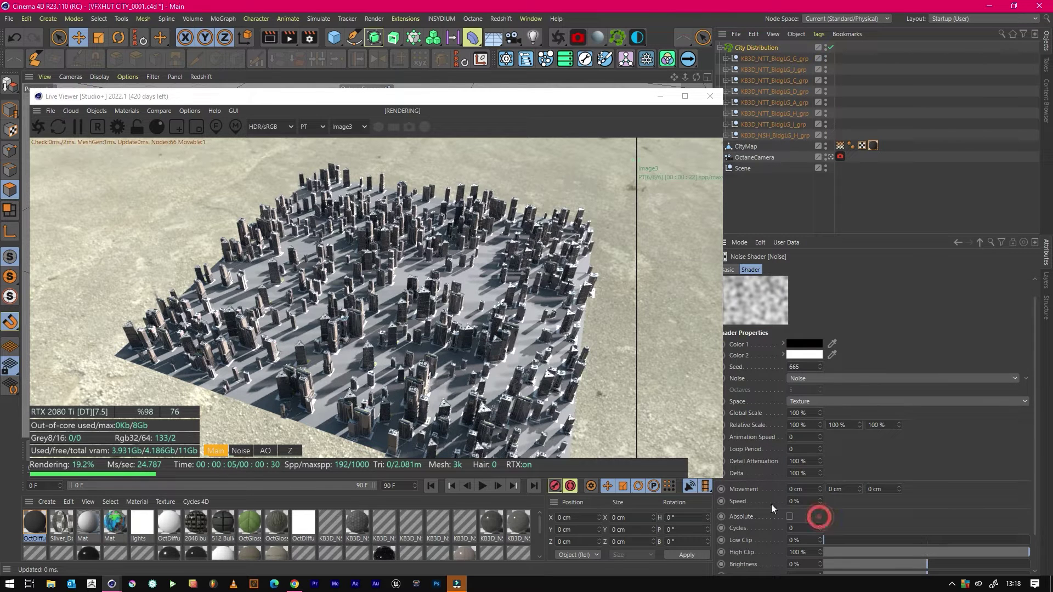
click(805, 413)
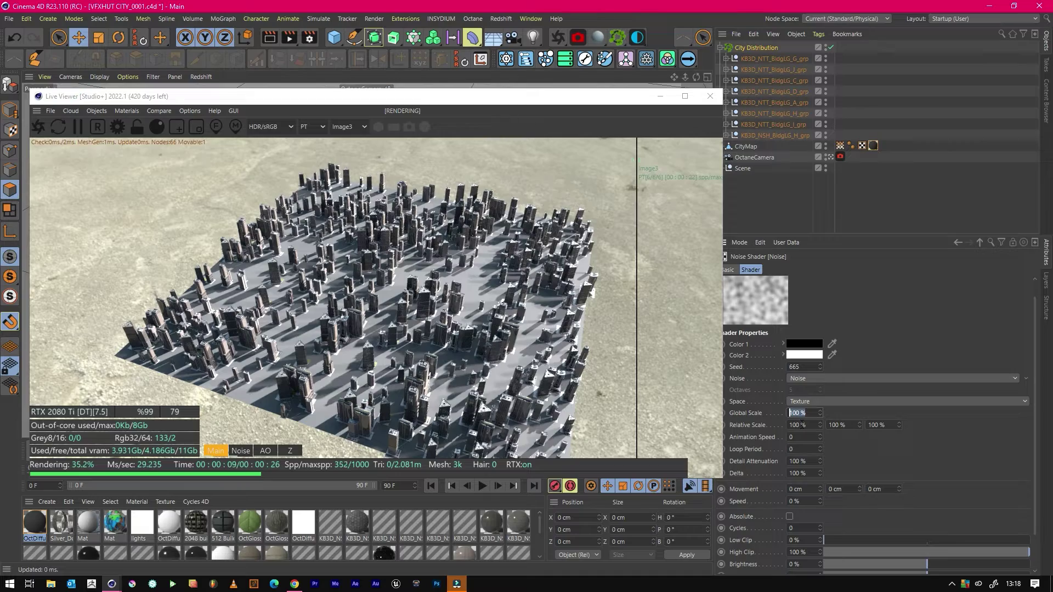
text(1000)
key(Return)
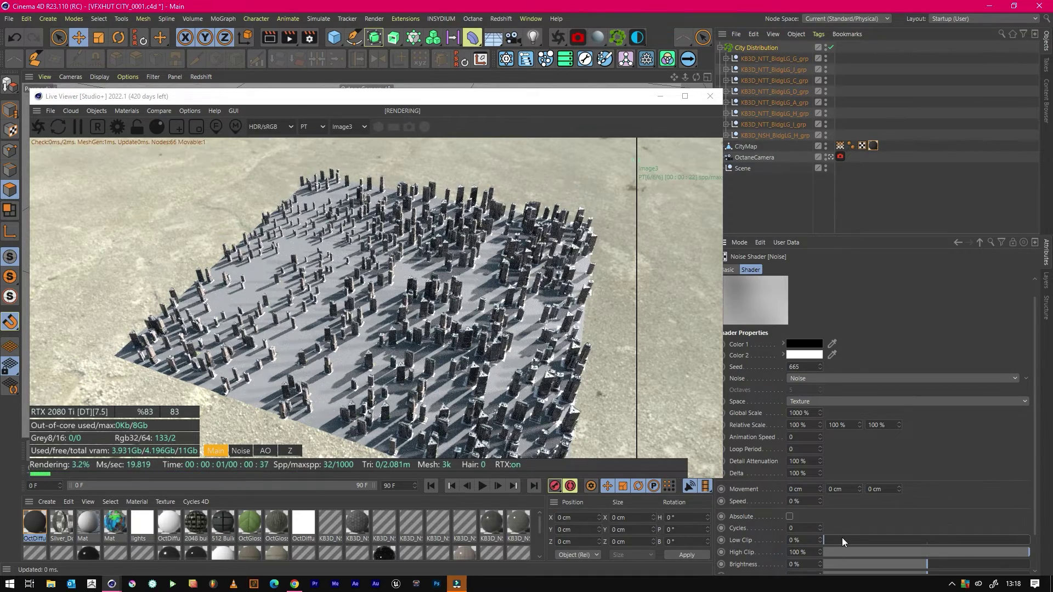
- Set the noise Low Clip to 0% and High Clip to 46%
drag(841, 539, 904, 531)
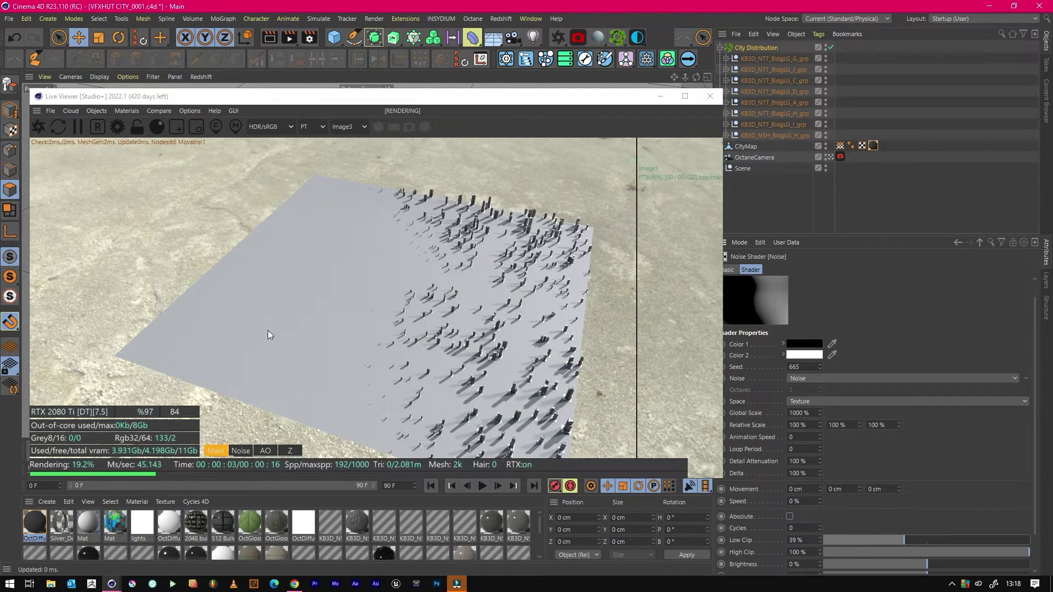
click(897, 540)
drag(799, 545, 772, 541)
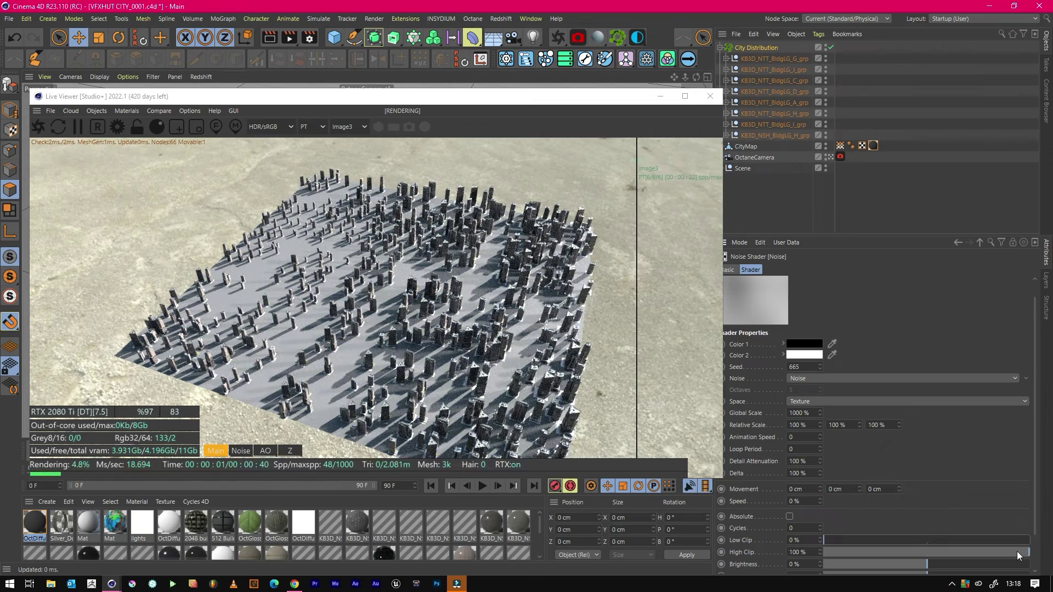
drag(1017, 551, 920, 545)
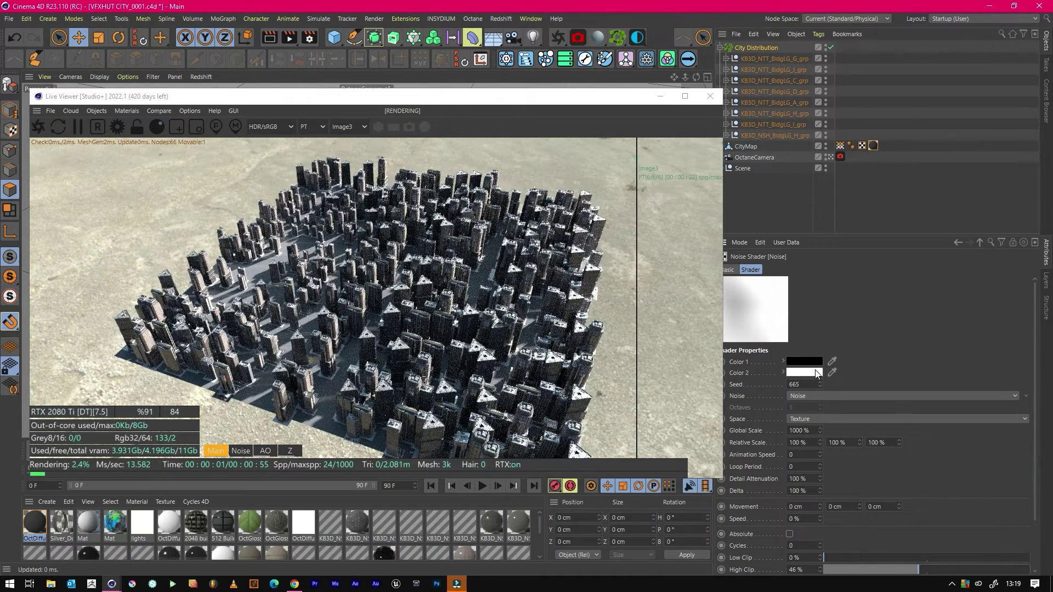
- Change the noise Global Scale to 500%, then 200%, and nudge High Clip to 42%
click(802, 430)
text(50)
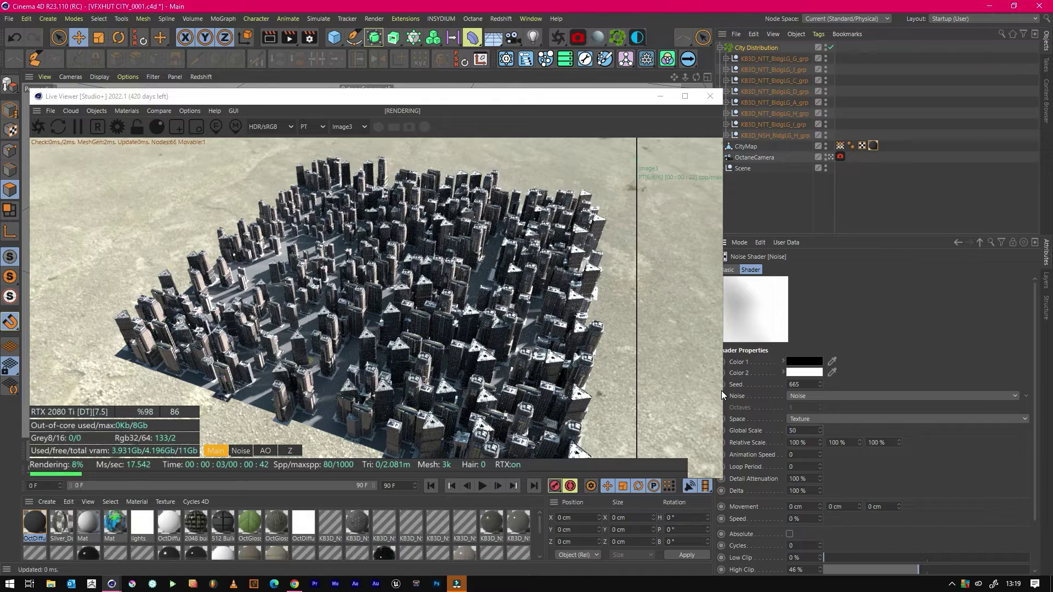
text(0)
key(Return)
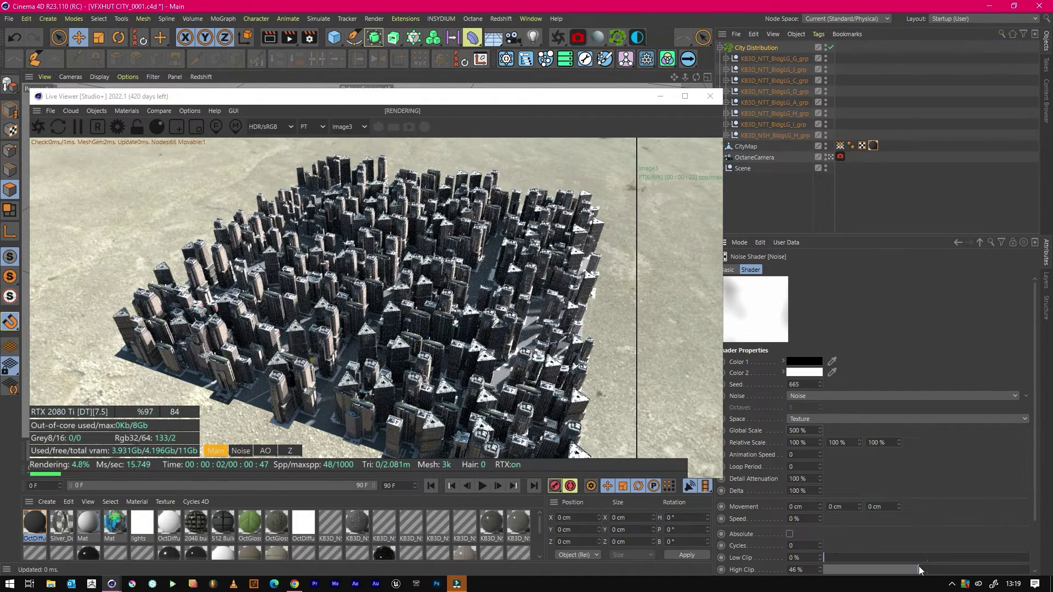
mouse_move(920, 566)
mouse_down()
mouse_move(969, 556)
mouse_move(910, 569)
mouse_up()
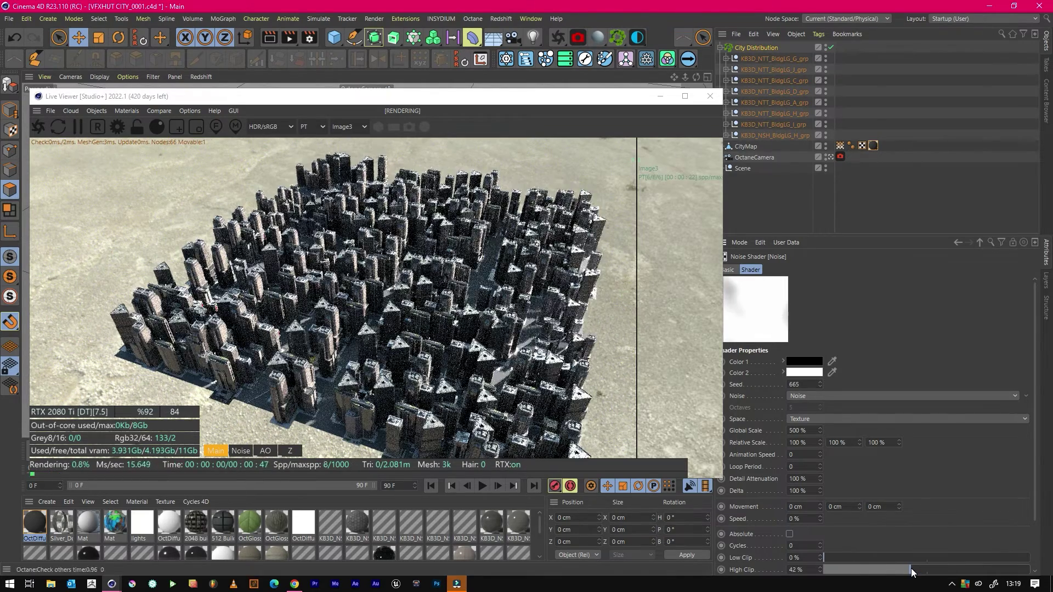
double_click(813, 431)
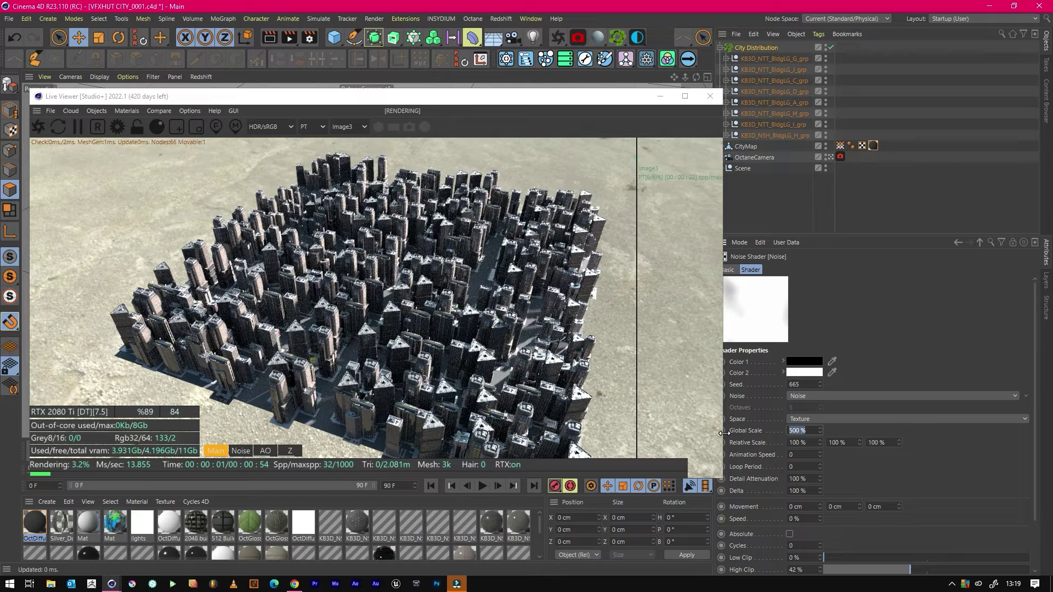
text(200)
key(Return)
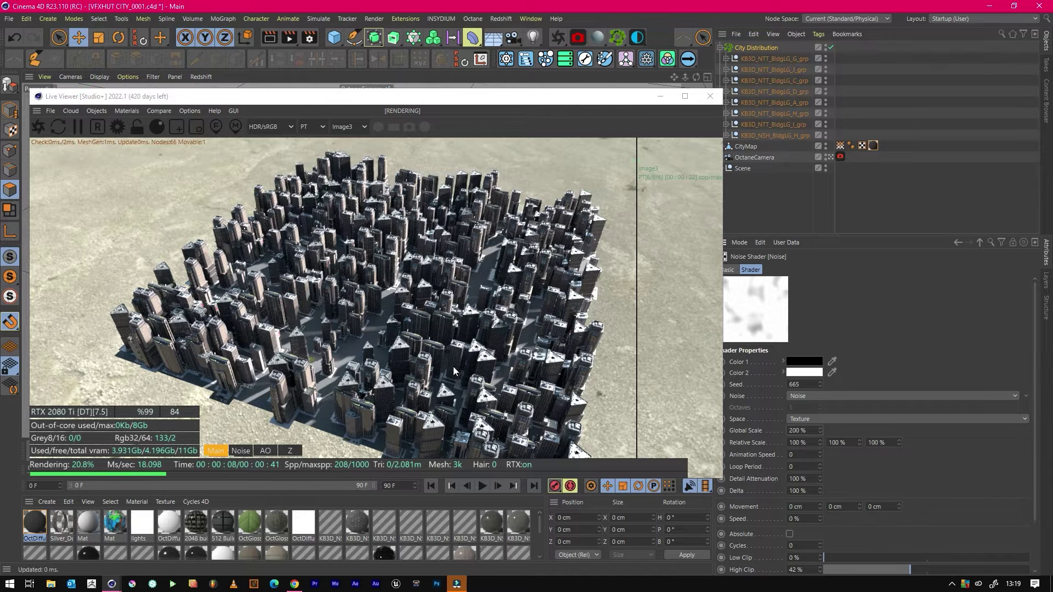
- Try a 90° Rotation H on the scattered buildings, reset it to 0°, then select OctaneCamera
click(401, 393)
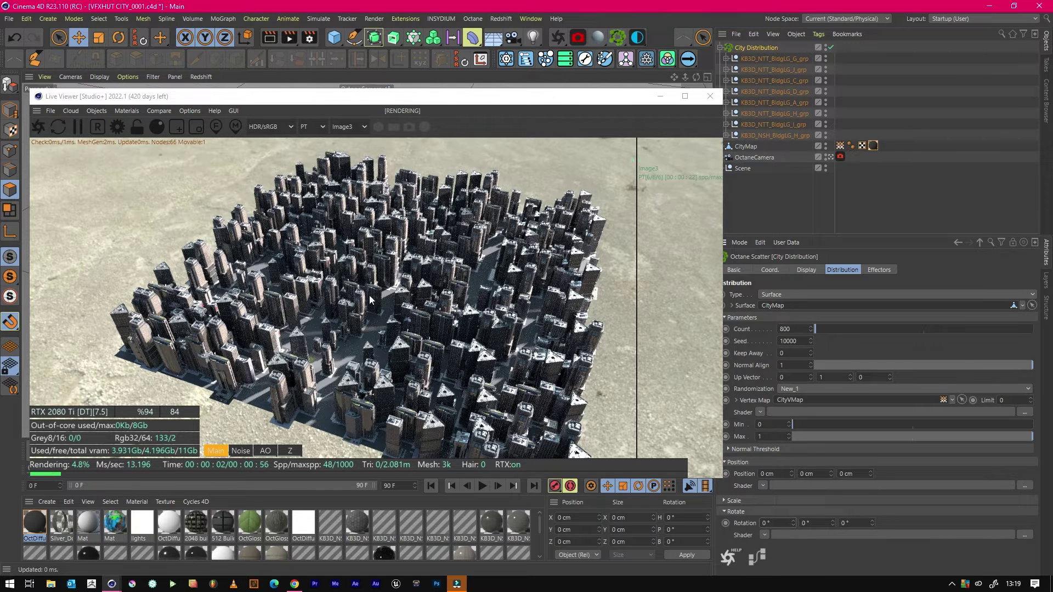
double_click(775, 524)
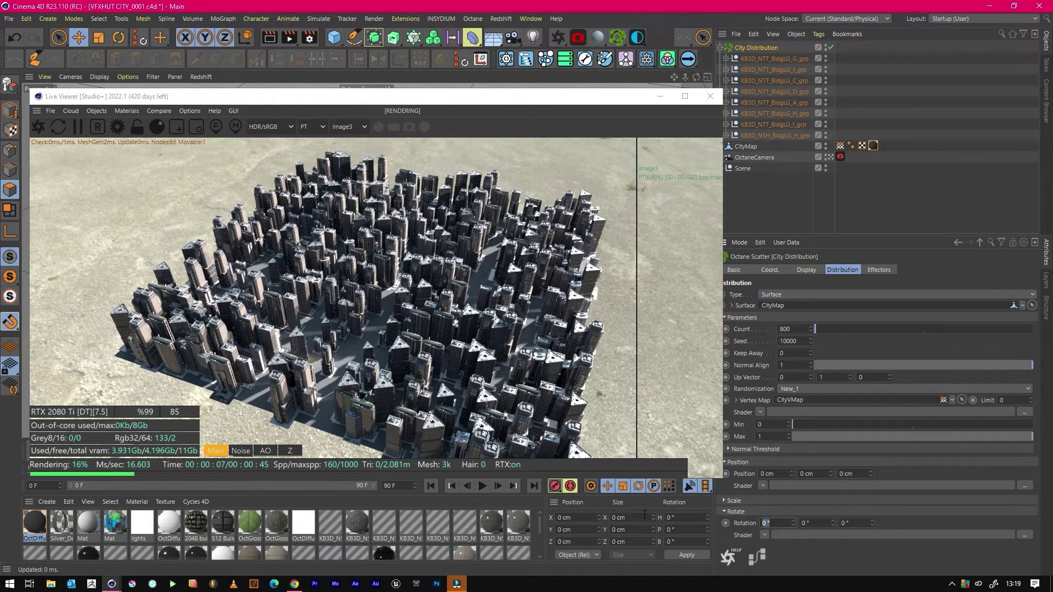
text(9)
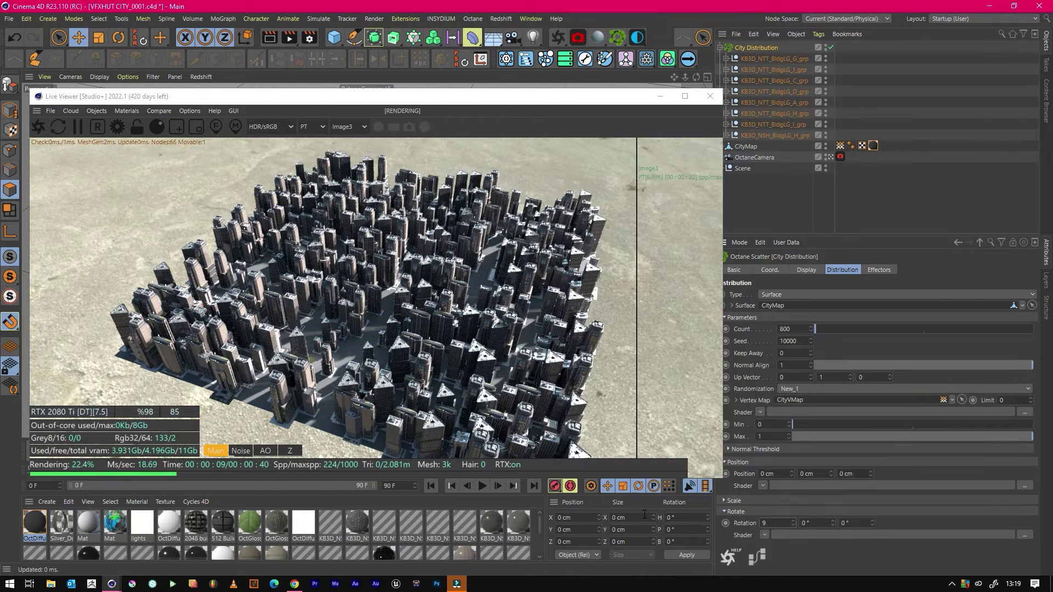
text(0)
key(Return)
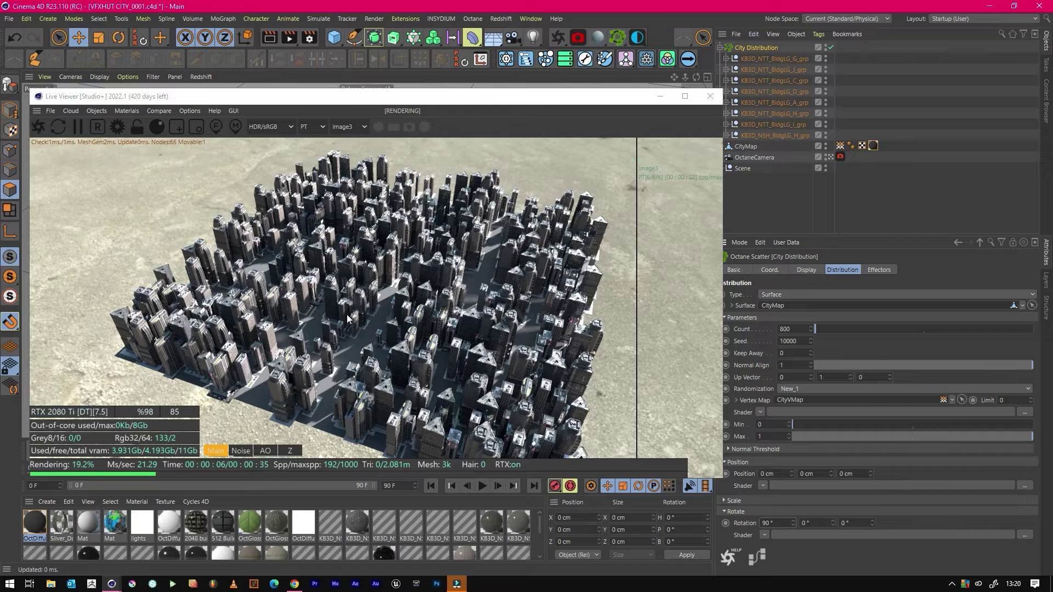
double_click(770, 522)
text(0)
key(Return)
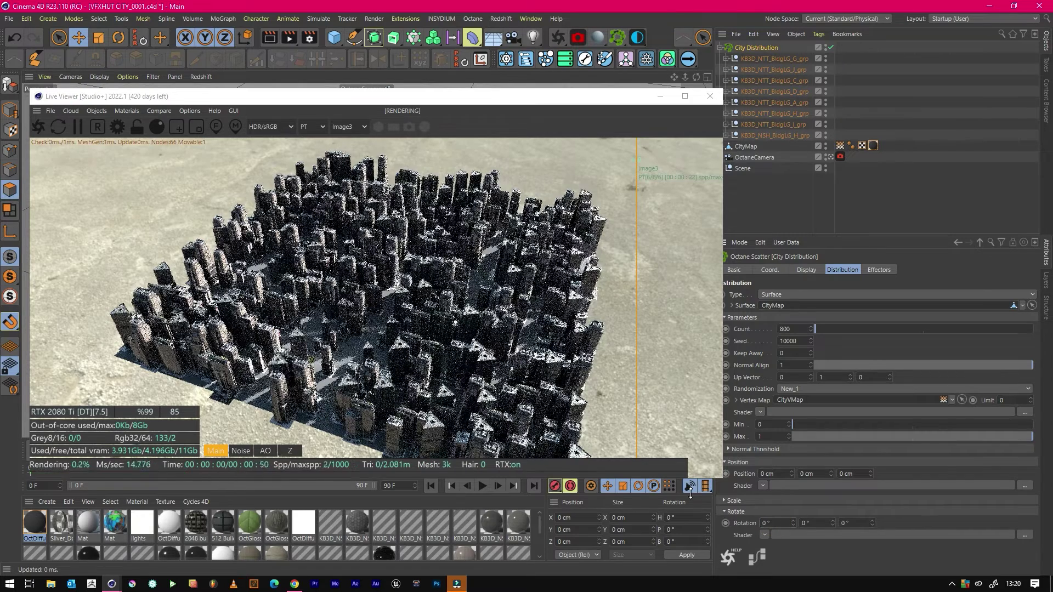
click(790, 195)
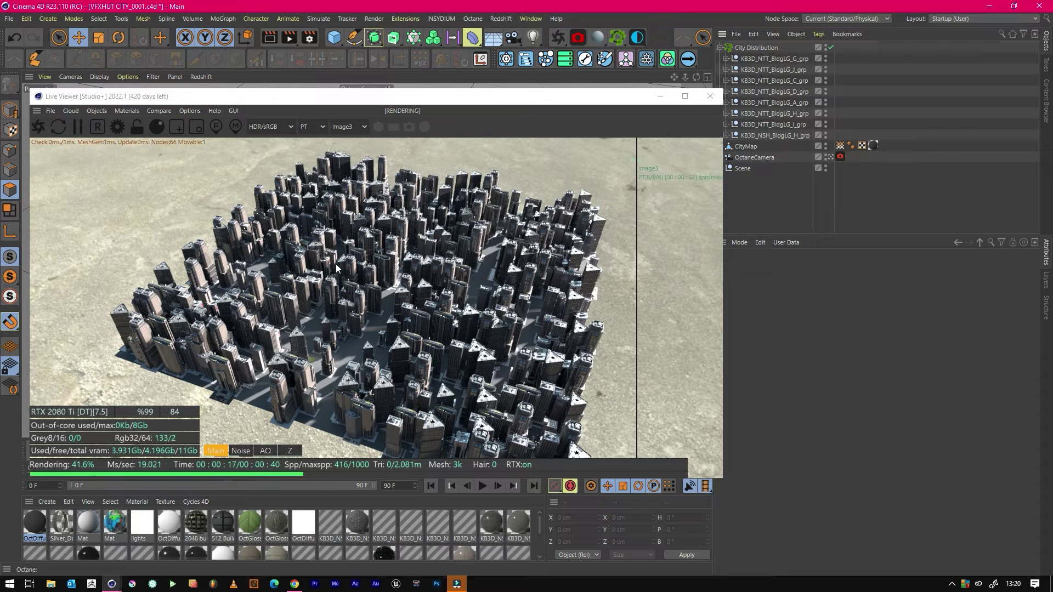
click(760, 158)
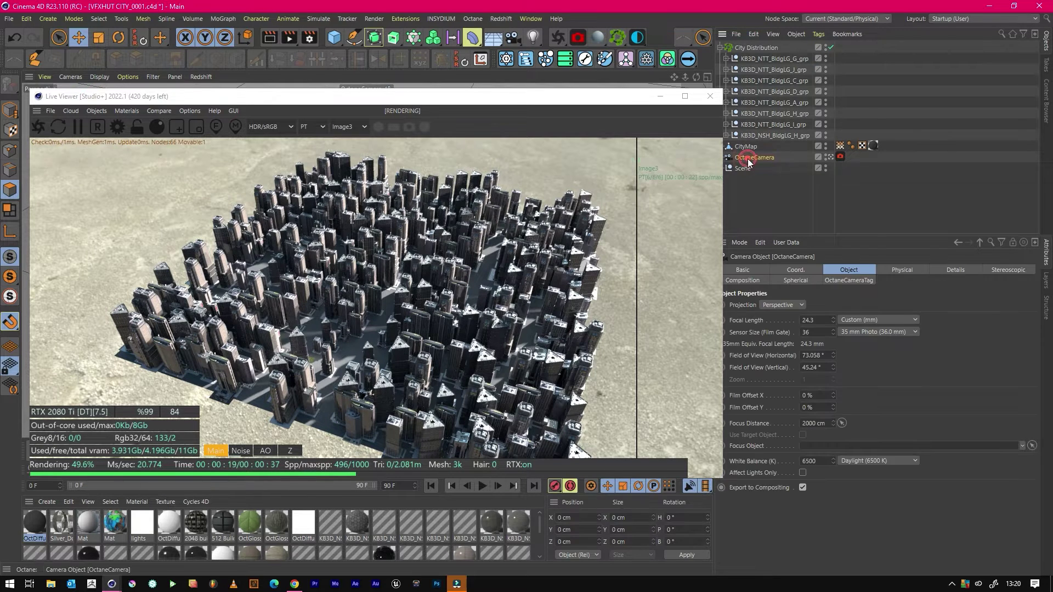
- Create a new OctaneCamera from the toolbar's Octane Camera button
click(579, 37)
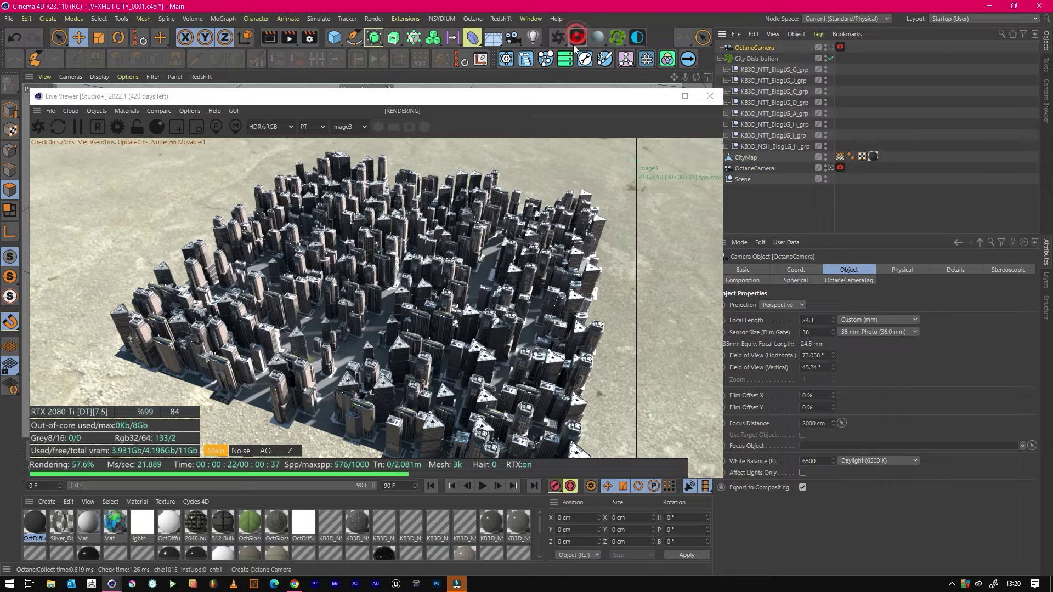
click(831, 47)
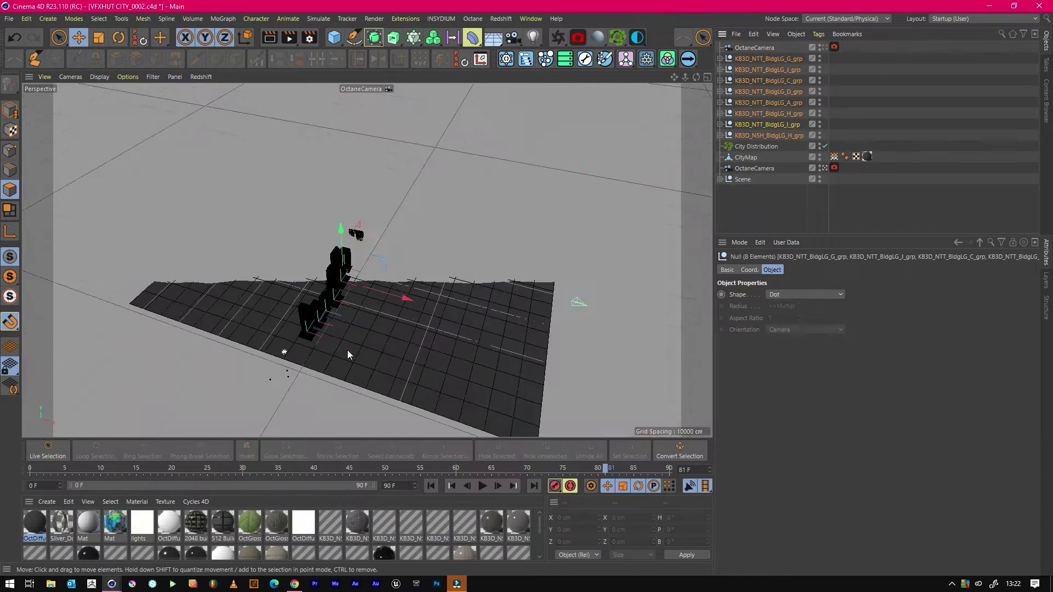
- Orbit around the buildings and select CityMap to inspect its road polygons
scroll(347, 350, up, 5)
mouse_move(685, 77)
mouse_down()
mouse_move(664, 88)
mouse_move(686, 87)
mouse_up()
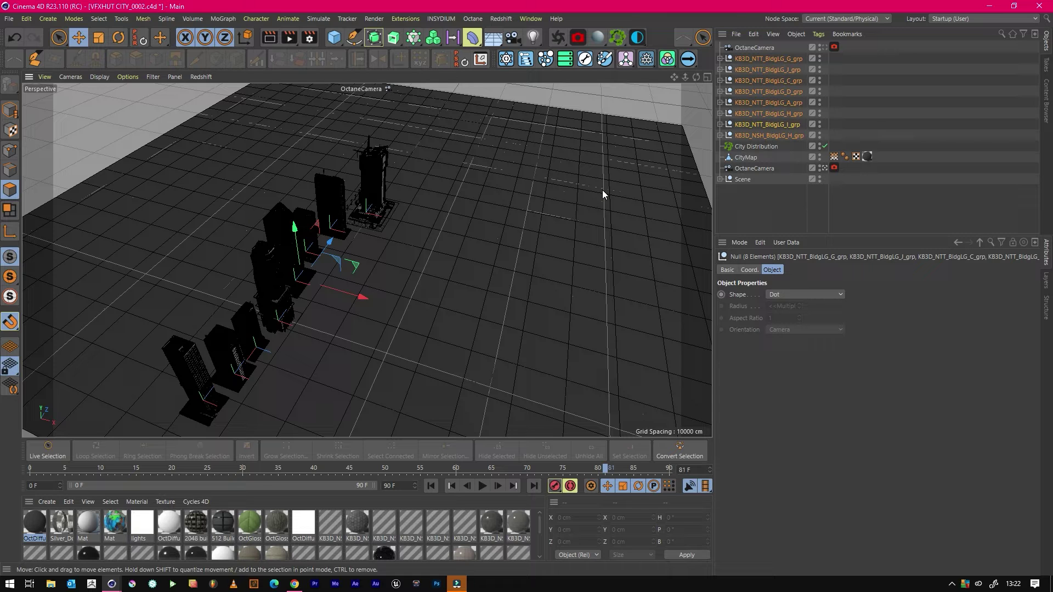
click(752, 159)
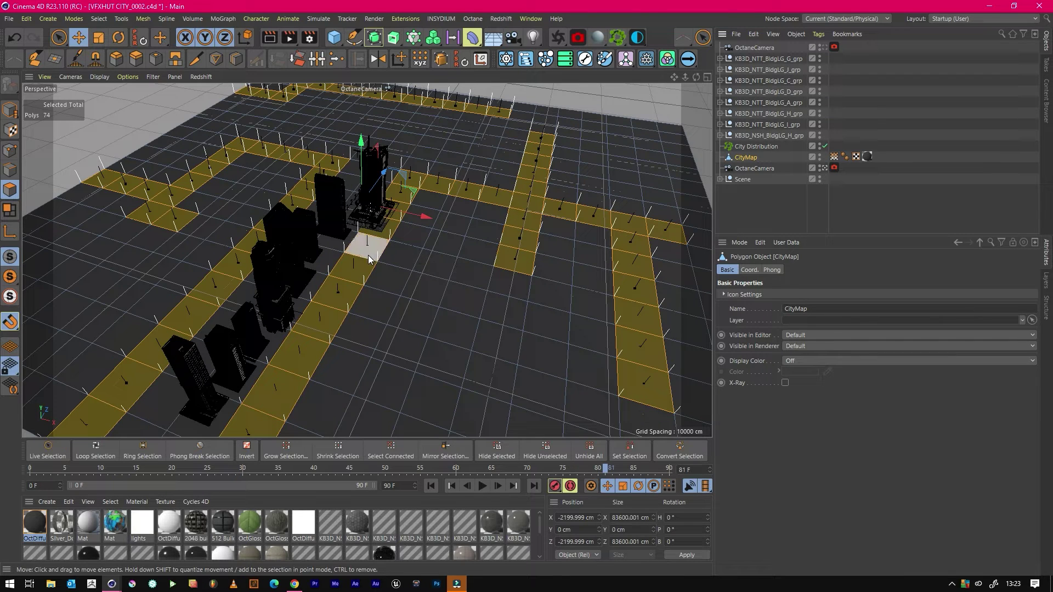
- Replace CityMap with a new Plane, scaled up large and made editable
key(Delete)
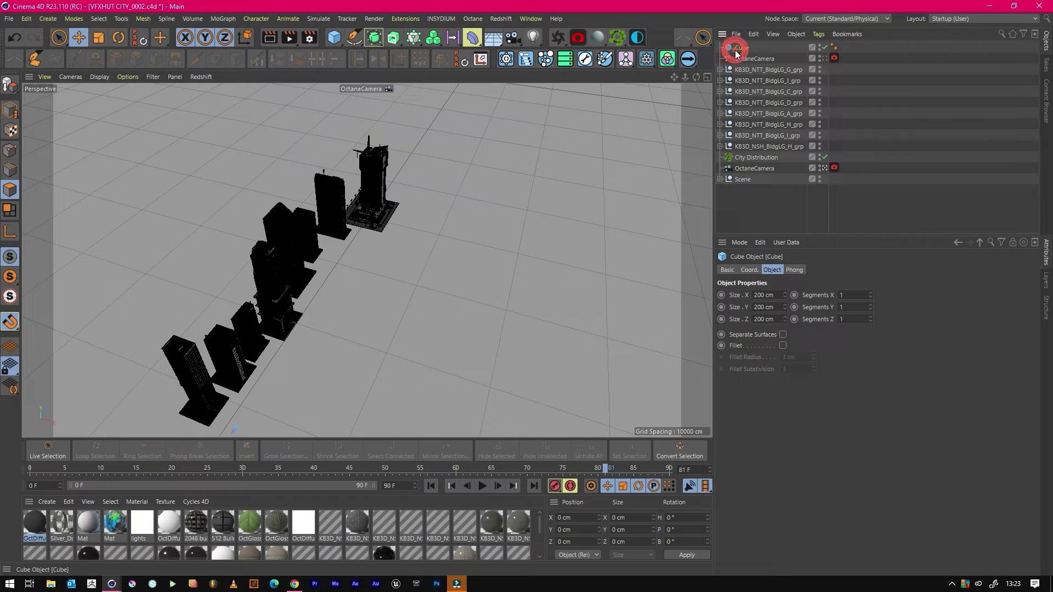
click(373, 42)
click(423, 63)
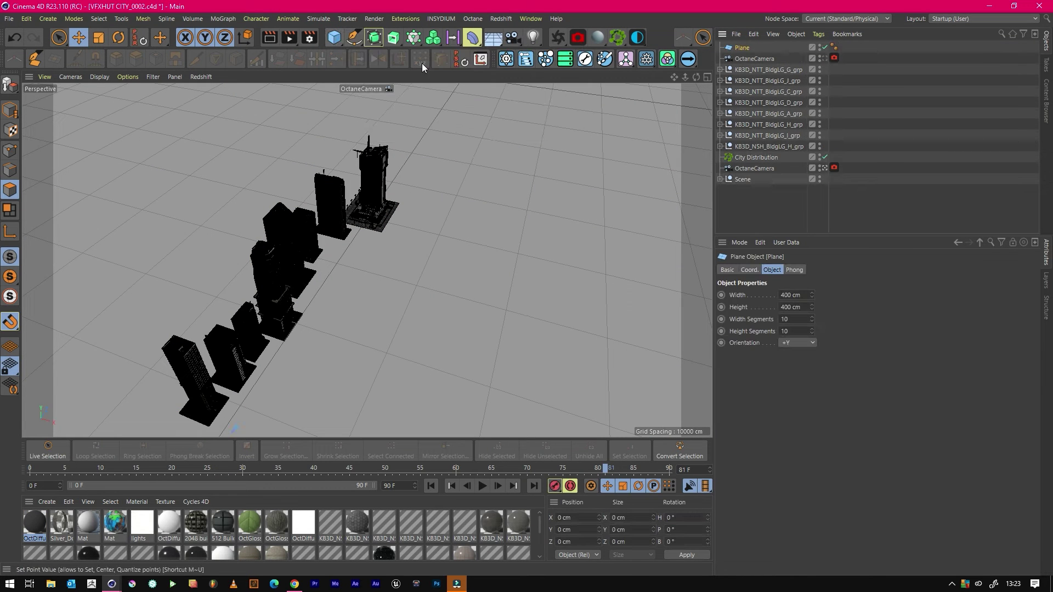
drag(678, 76, 203, 160)
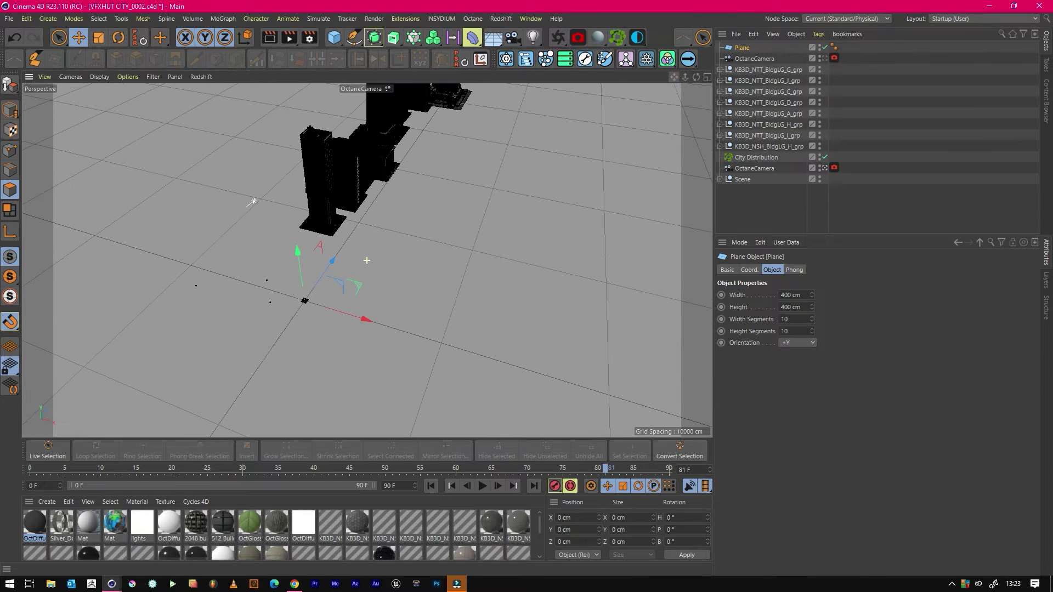
click(99, 38)
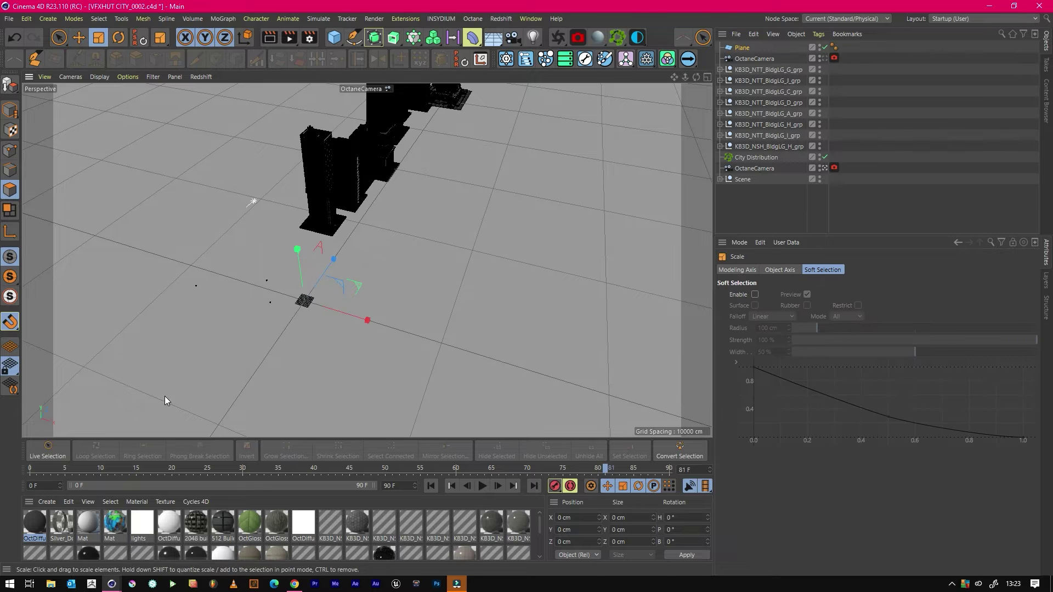
drag(164, 396, 253, 370)
drag(143, 370, 587, 213)
key(c)
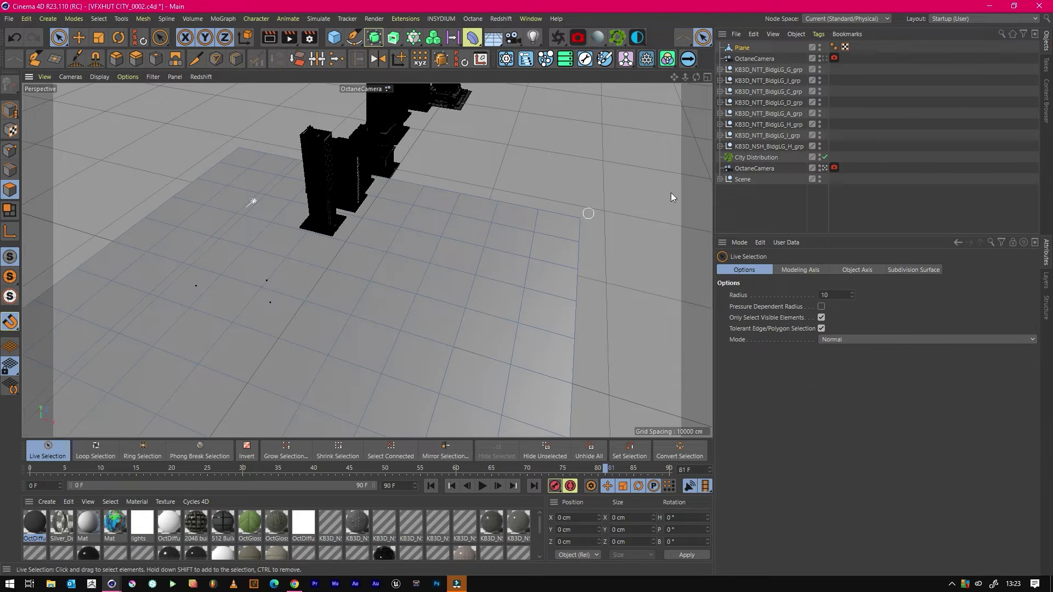
- Duplicate the plane into four copies, group them under a Null, and hide it
click(732, 48)
key(ctrl+c)
key(ctrl+v)
key(ctrl+v)
key(ctrl+v)
key(ctrl+v)
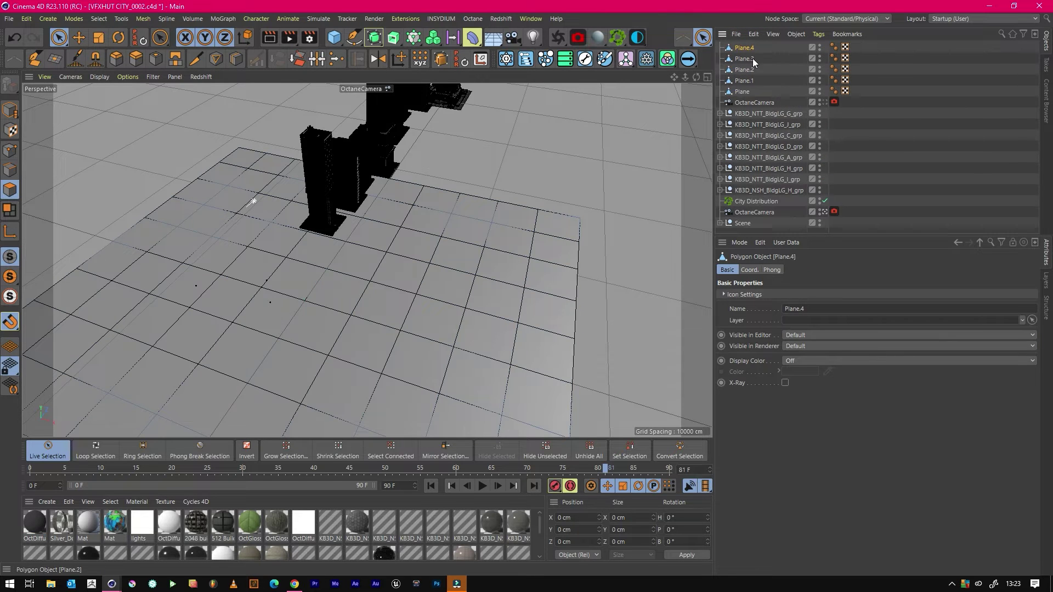
shift+click(744, 81)
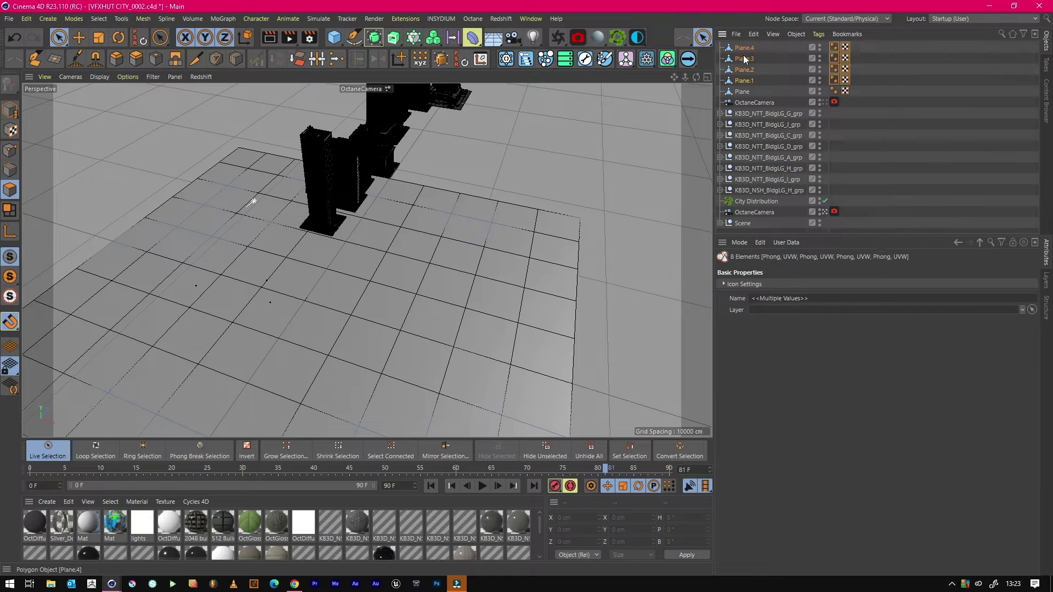
right_click(744, 80)
click(781, 446)
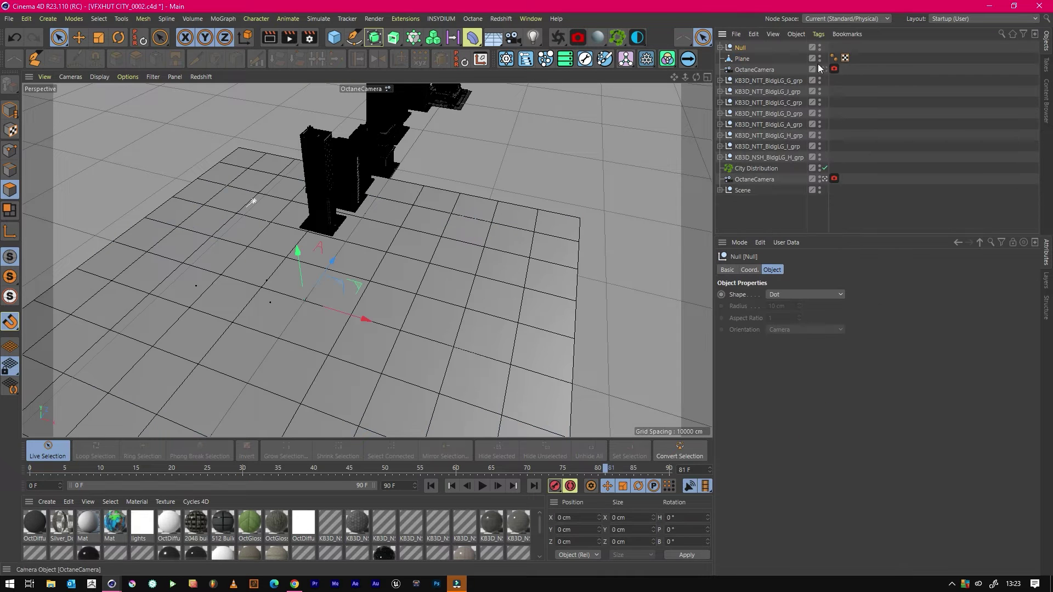
click(819, 46)
- Trim the original plane to an L-shaped strip by selecting it, inverting and deleting the rest
click(743, 59)
drag(685, 77, 672, 77)
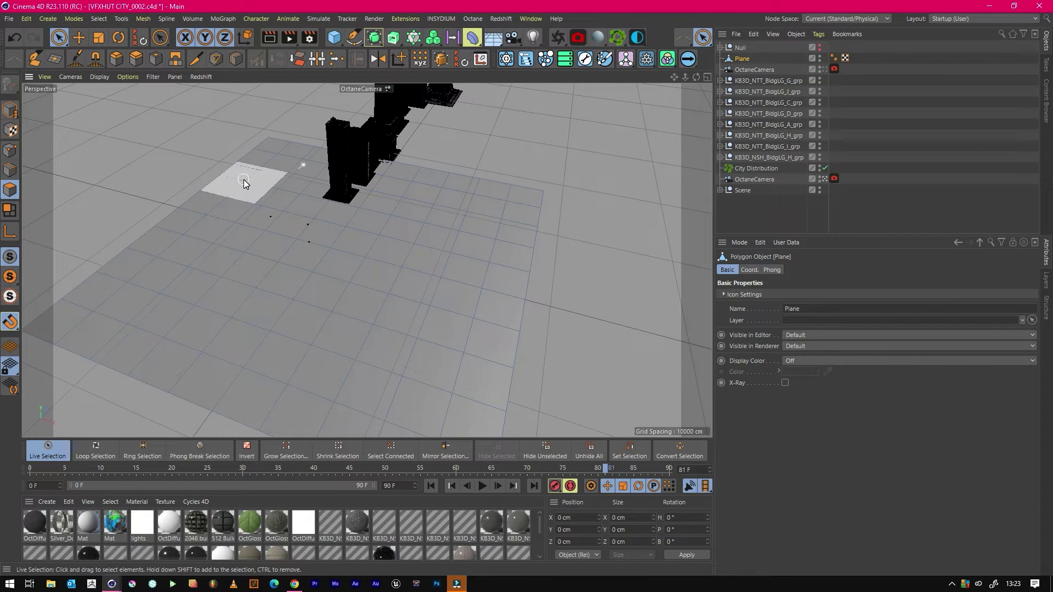
mouse_move(244, 184)
mouse_down()
mouse_move(379, 203)
mouse_move(395, 220)
mouse_move(324, 206)
mouse_move(369, 235)
mouse_move(305, 371)
mouse_move(312, 323)
mouse_move(351, 241)
mouse_up()
click(99, 19)
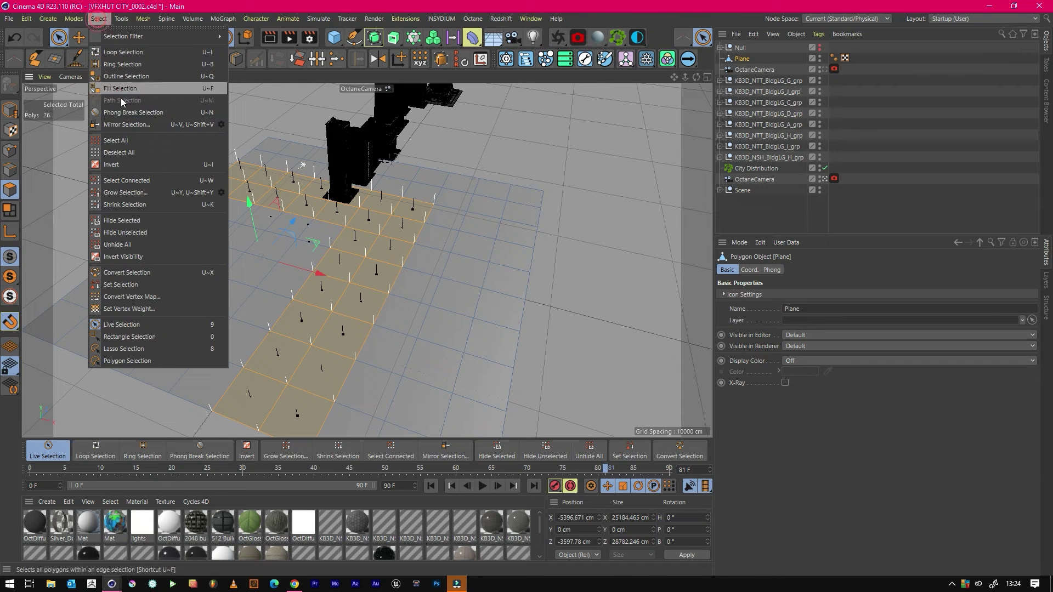
click(130, 166)
key(Delete)
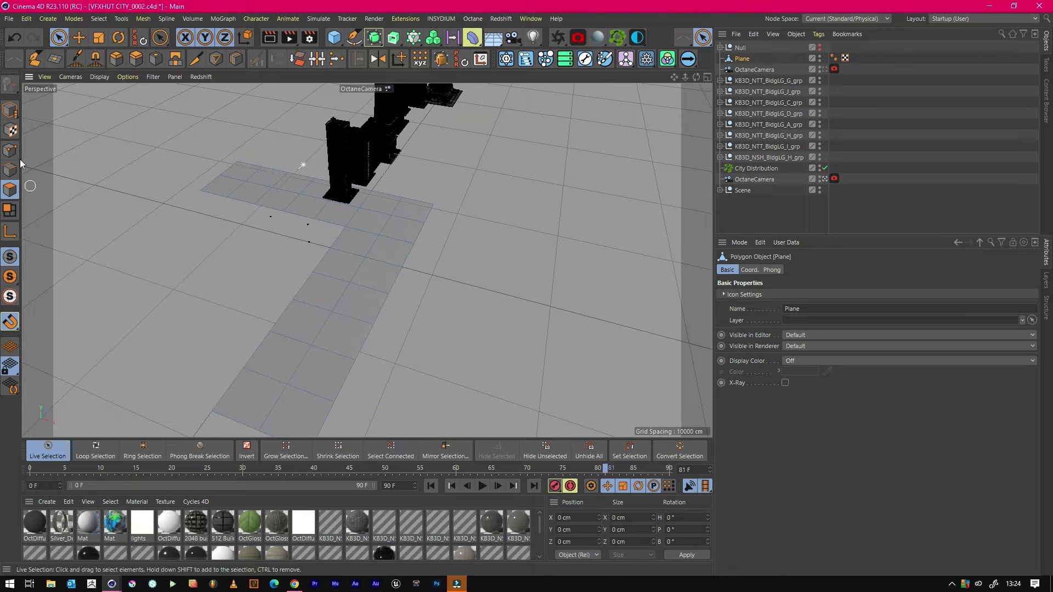
- Slide the L-shaped strip left along X and rename it C1
click(10, 110)
drag(378, 259, 242, 225)
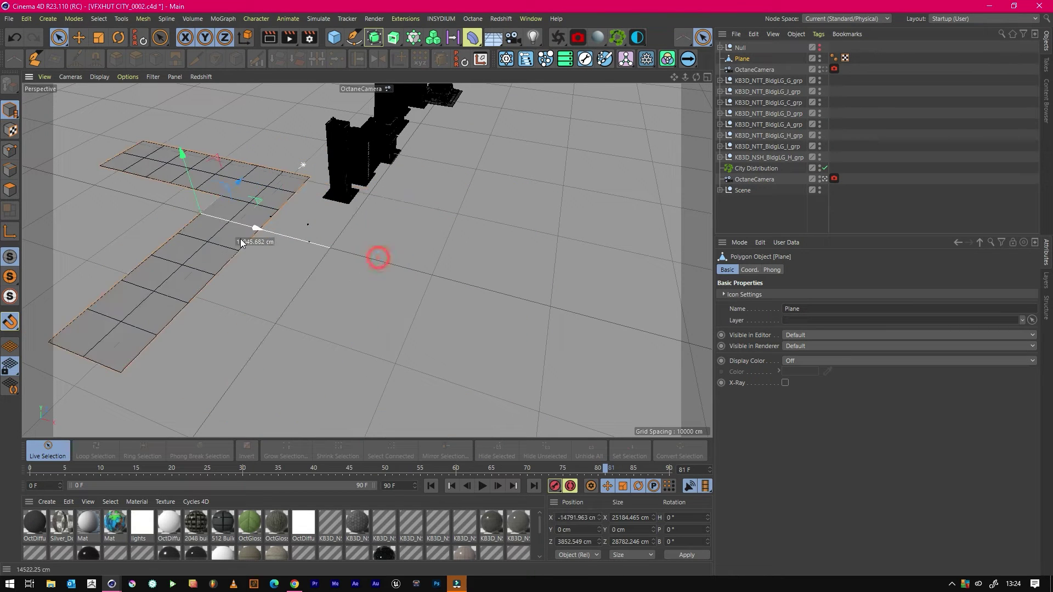
double_click(740, 58)
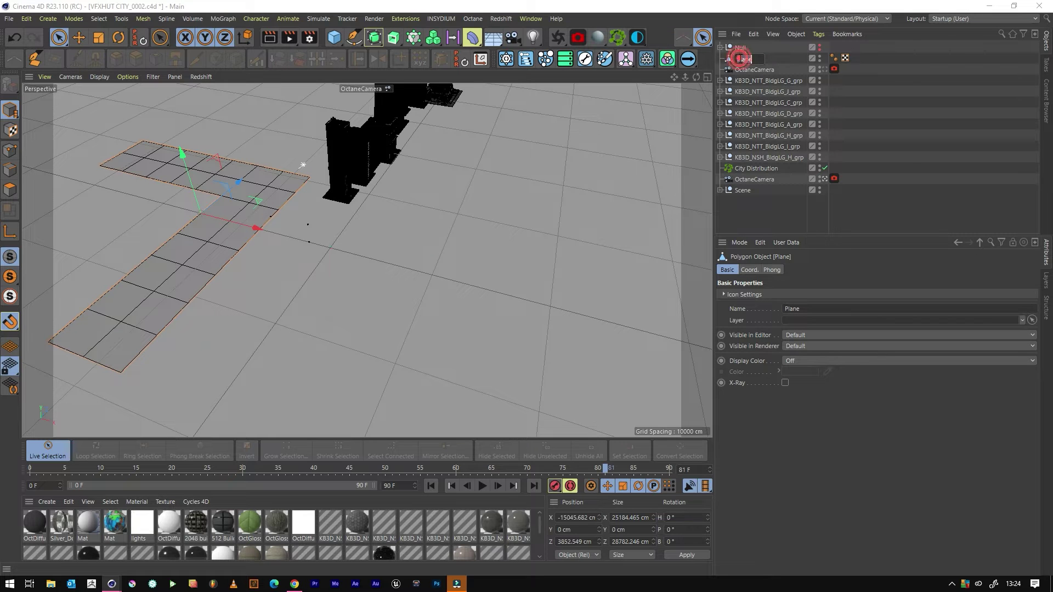
text(C1)
key(Return)
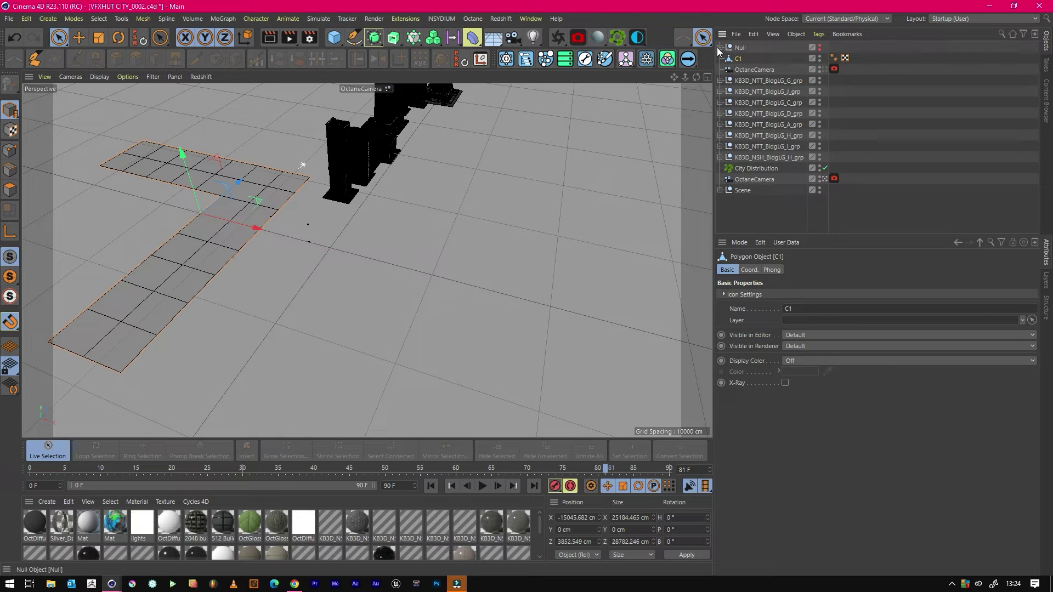
- Move Plane.1 out of the Null and trim it to a straight strip of polygons
click(721, 47)
drag(742, 96, 743, 100)
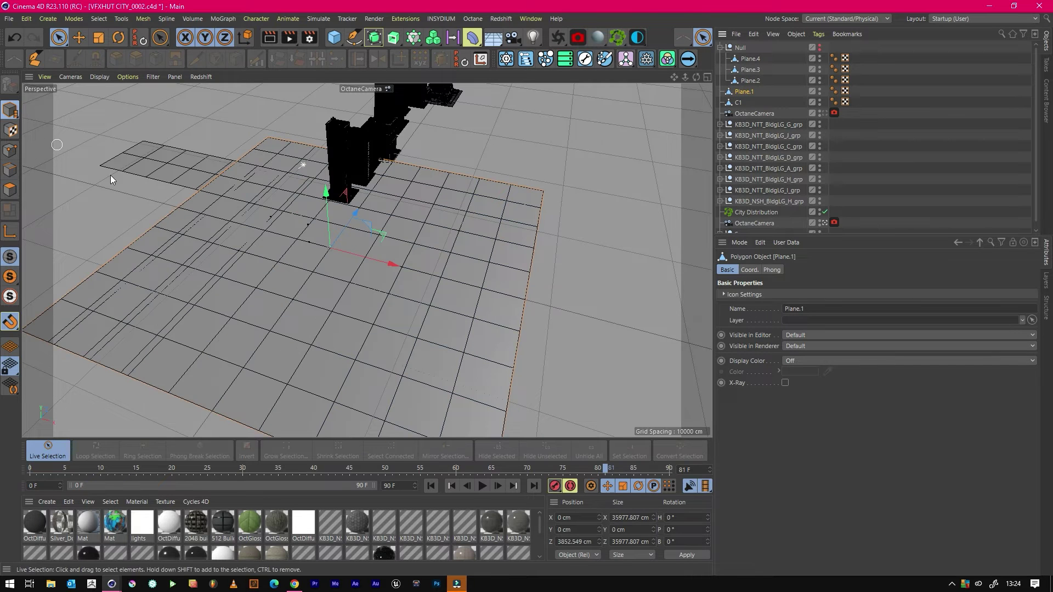
click(10, 189)
click(245, 176)
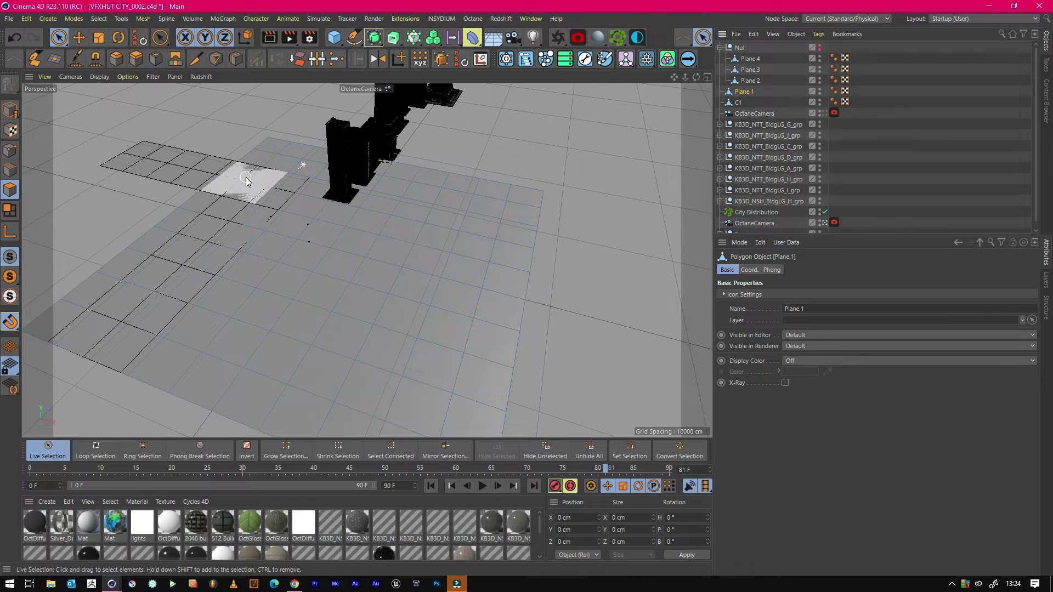
mouse_move(244, 176)
mouse_down()
mouse_move(304, 168)
mouse_move(512, 195)
mouse_move(495, 206)
mouse_move(522, 215)
mouse_up()
click(74, 19)
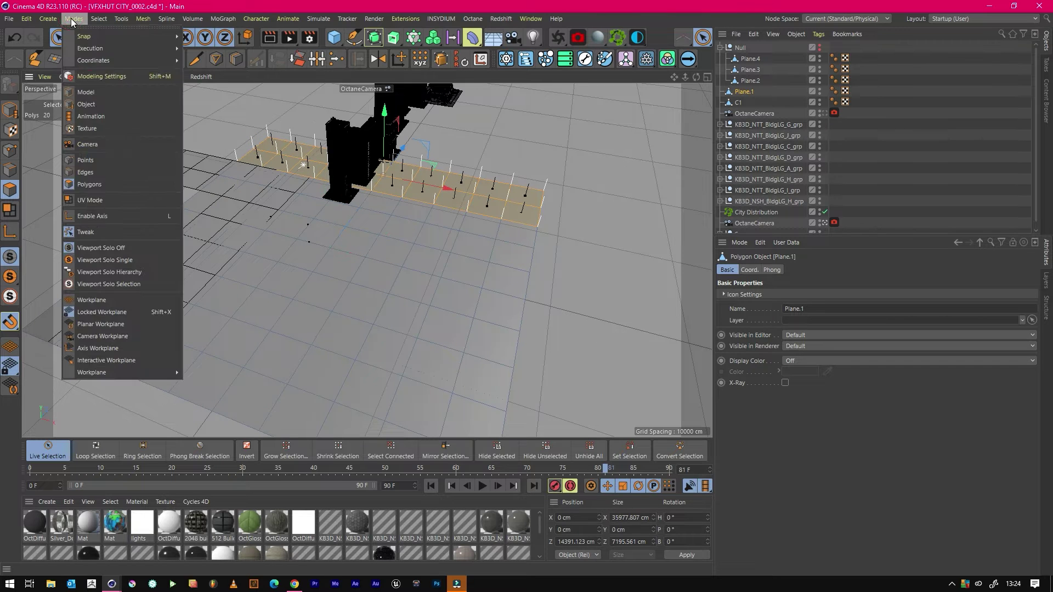
mouse_move(106, 20)
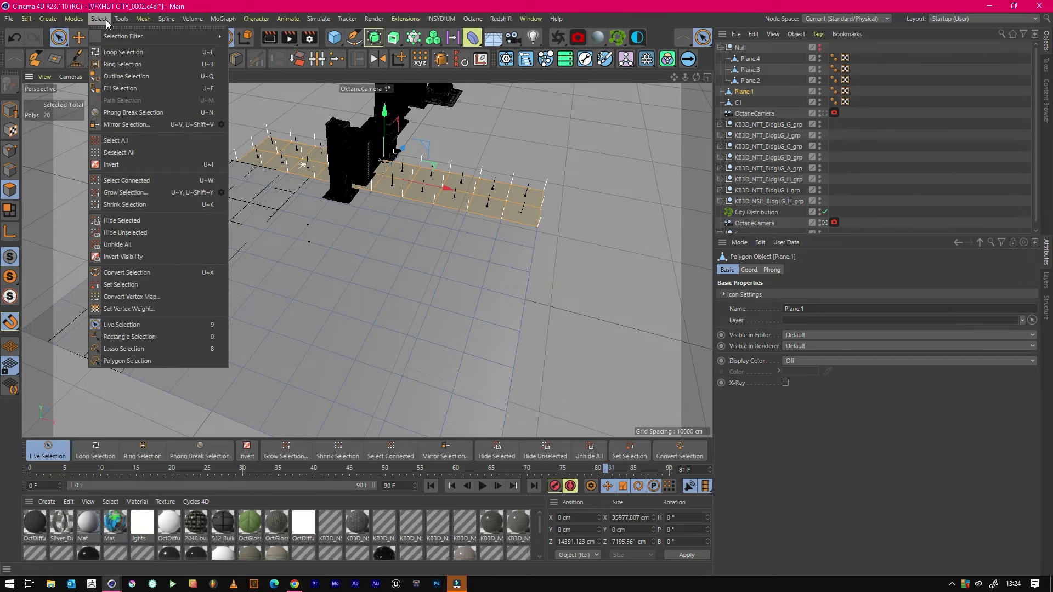
click(142, 162)
key(Delete)
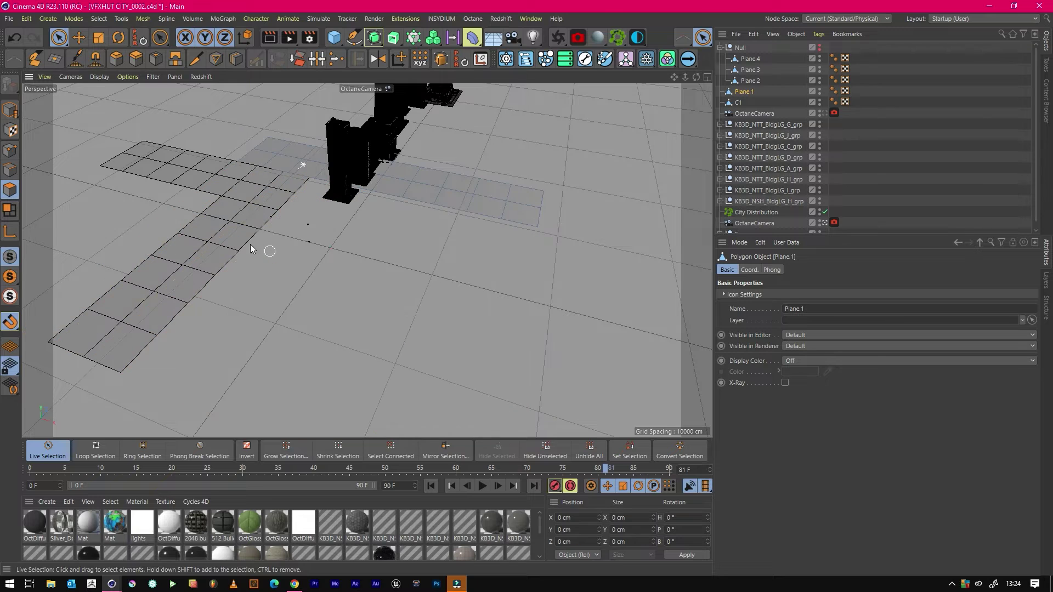
- Move the straight strip back along Z behind the buildings and rename it C2
click(10, 109)
drag(355, 212, 399, 179)
double_click(743, 91)
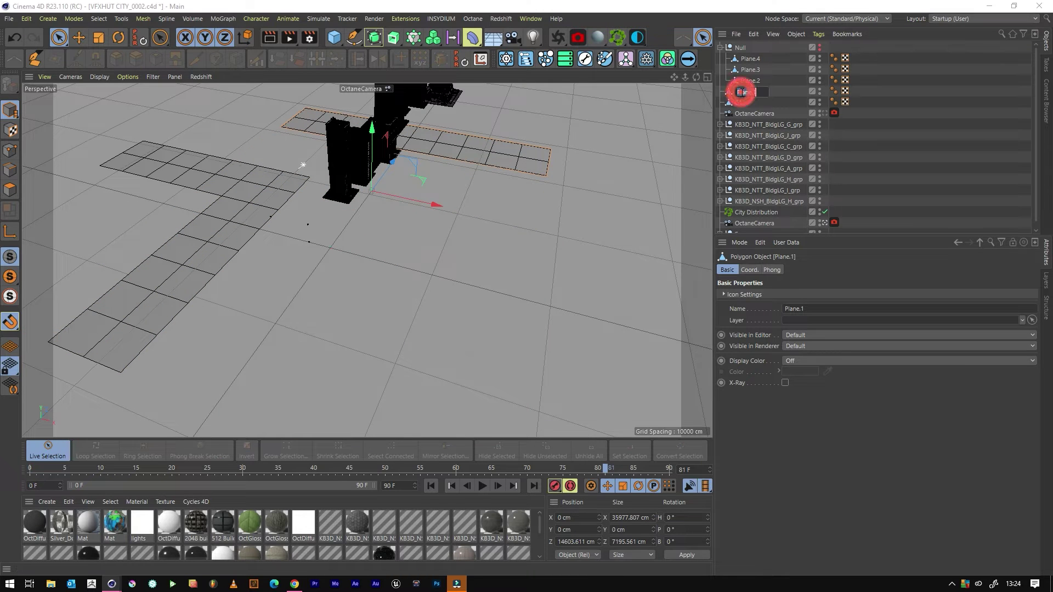
text(C2)
key(Return)
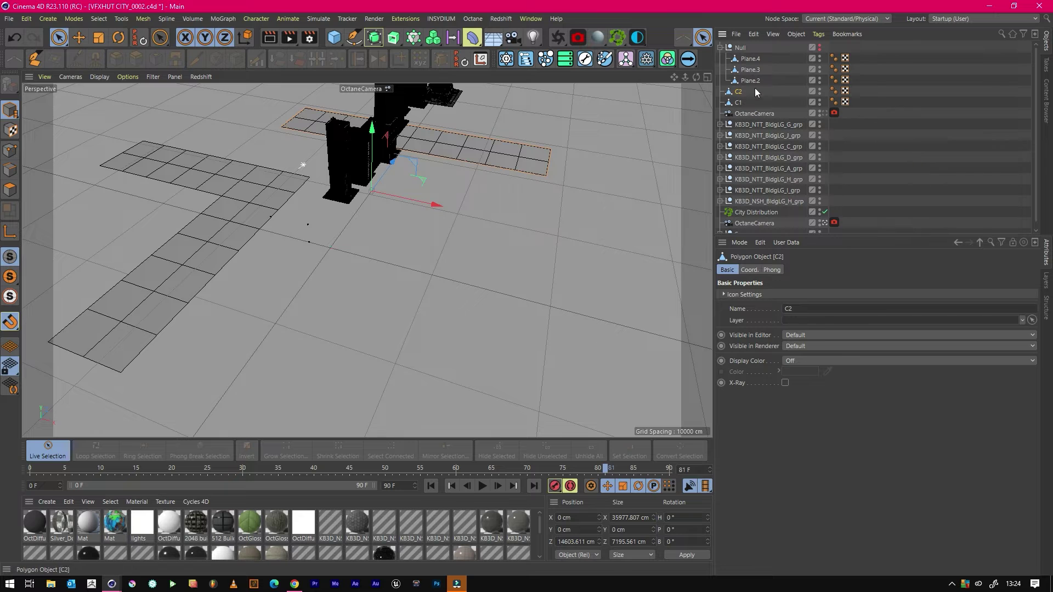
- Rename Plane.2 to C3 and select a strip of its polygons
double_click(751, 80)
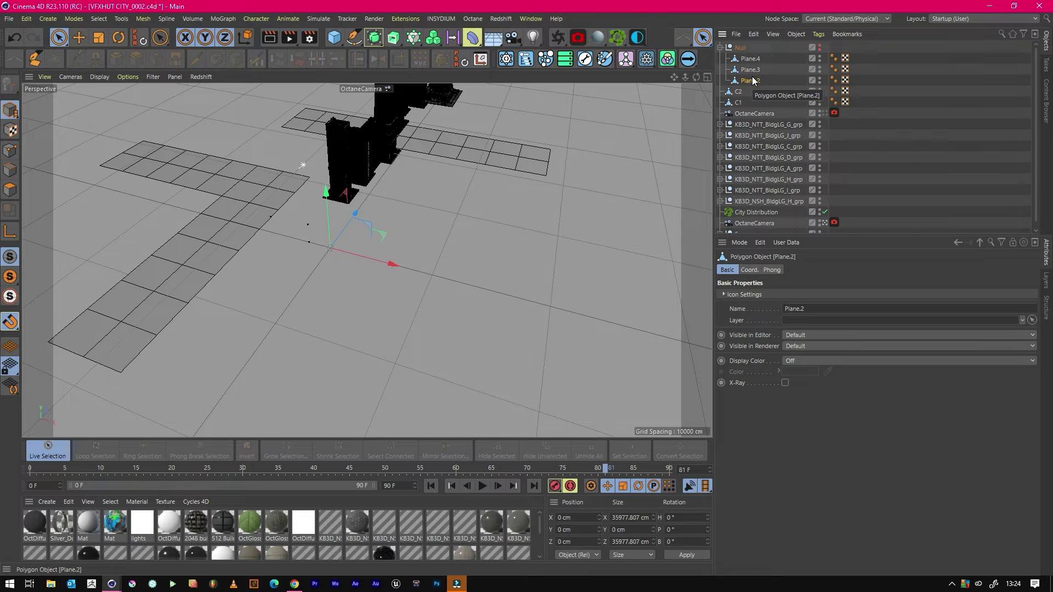
text(C3)
key(Return)
click(10, 190)
mouse_move(347, 423)
mouse_down()
mouse_move(358, 351)
mouse_move(433, 223)
mouse_move(415, 244)
mouse_up()
- Trim plane C3 to a cross-shaped road strip by inverting the selection and deleting the rest
drag(377, 212, 296, 154)
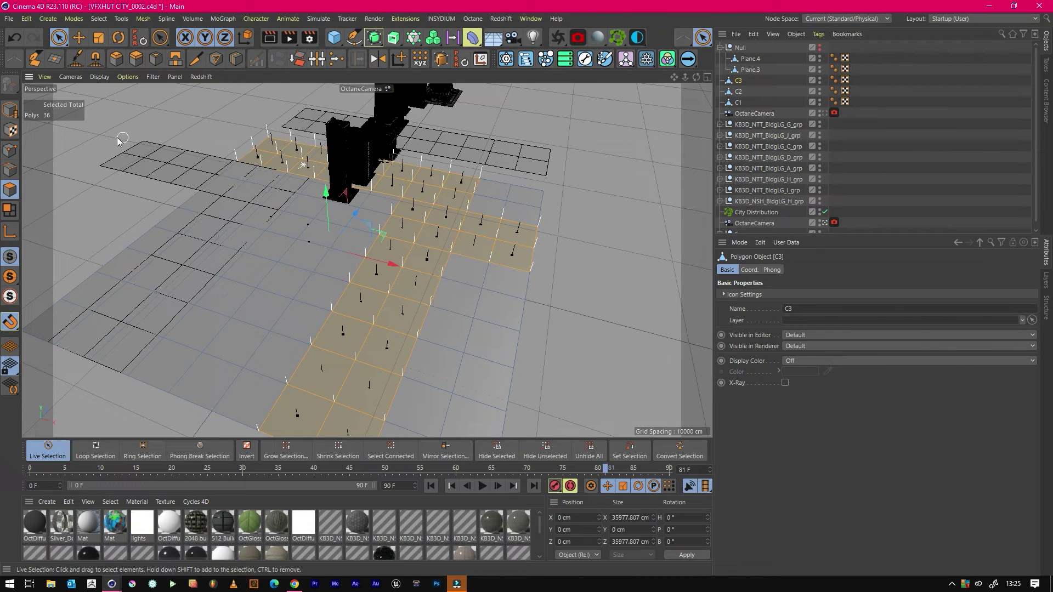
click(99, 18)
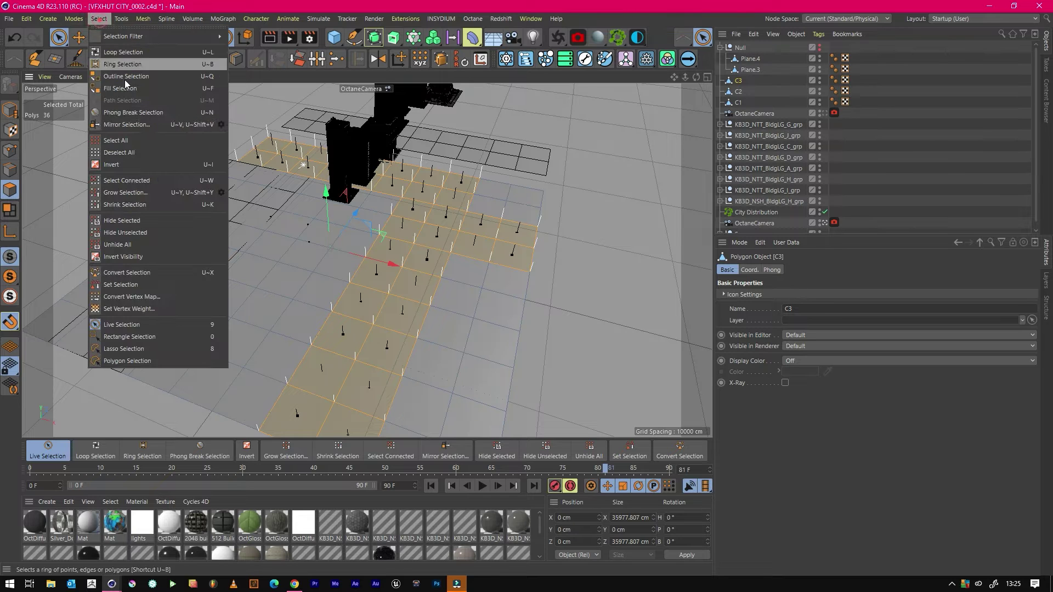
click(133, 160)
key(Delete)
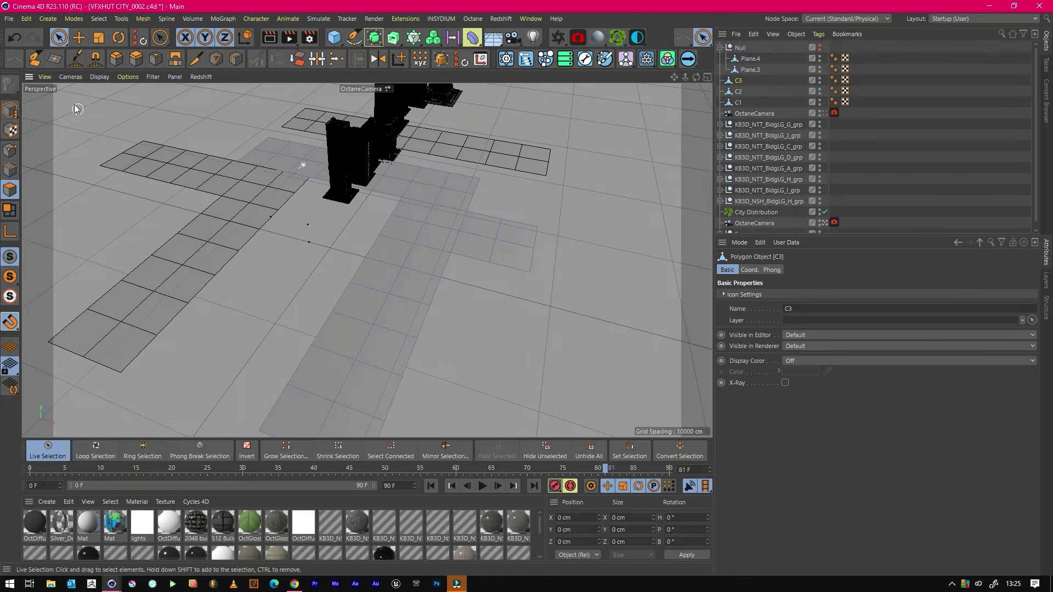
click(15, 111)
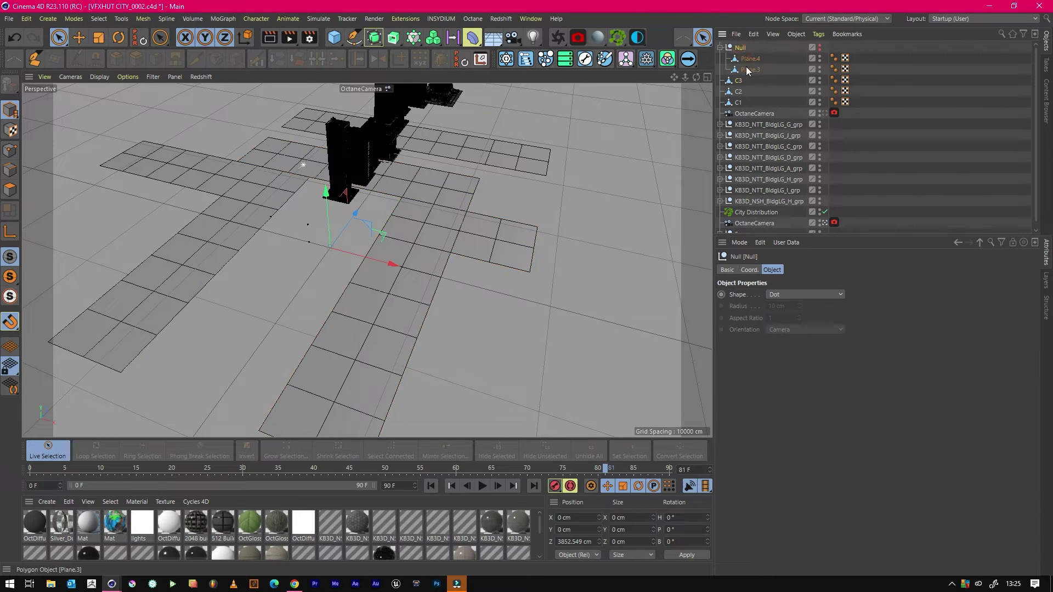
- Slide plane C3 along X away from the buildings
scroll(742, 55, down, 3)
click(739, 49)
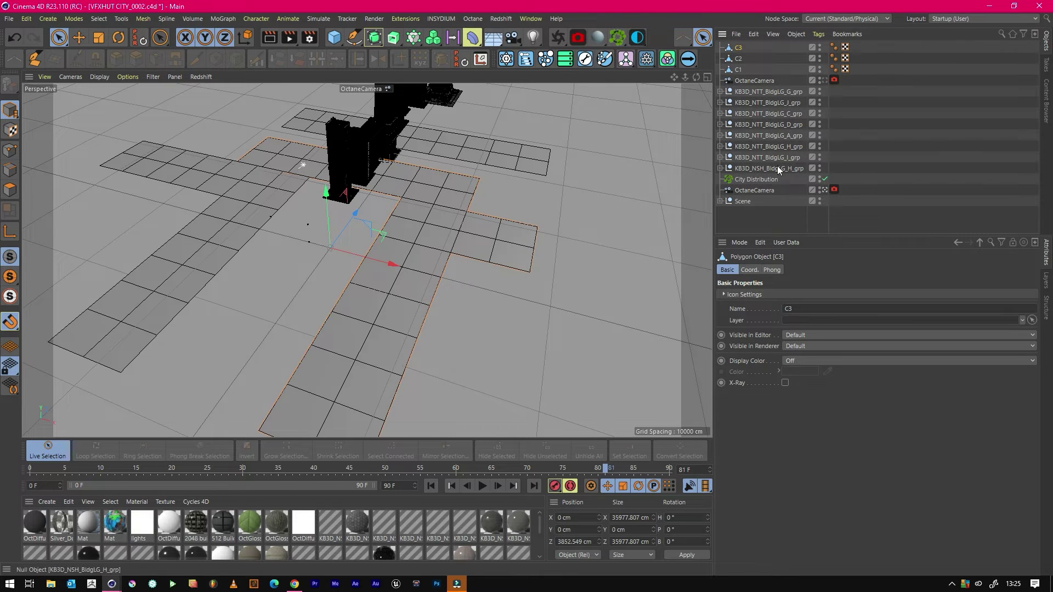
drag(683, 77, 656, 78)
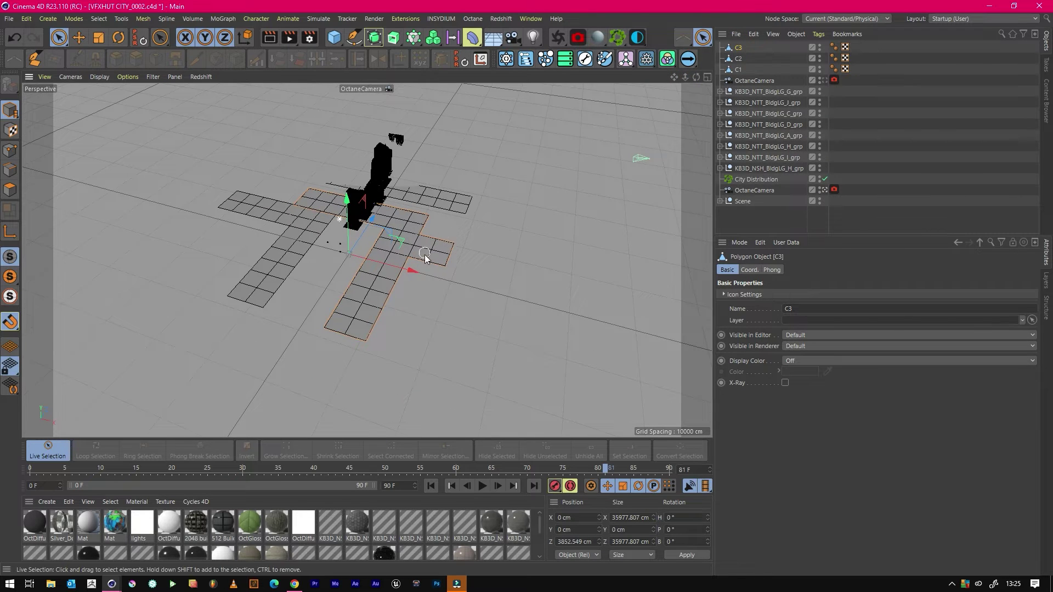
scroll(374, 269, up, 3)
drag(371, 271, 496, 274)
- Move plane C2 out along X to -29408 cm and save the scene
key(e)
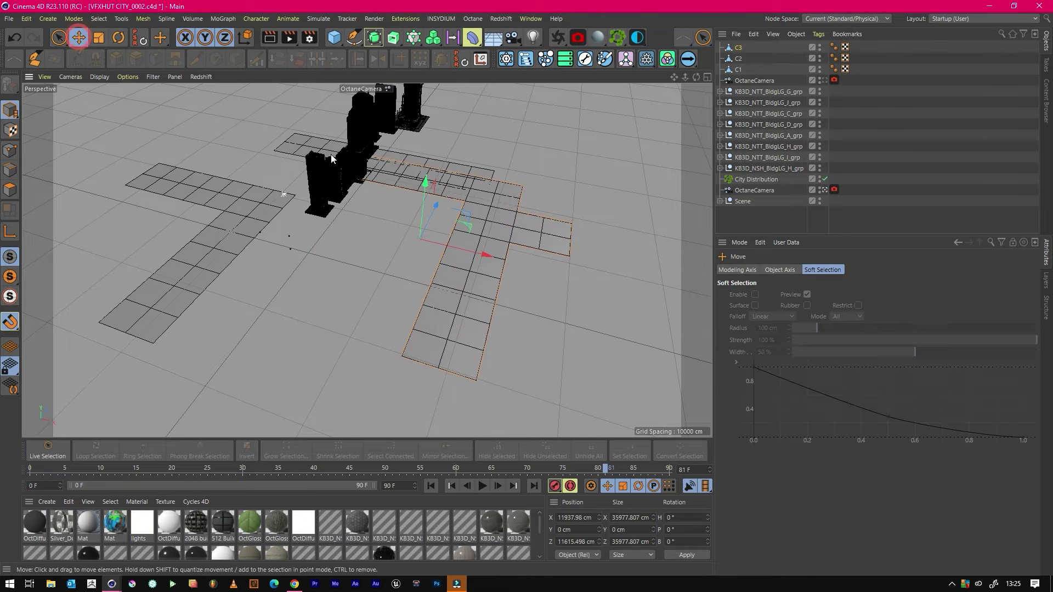
click(305, 149)
drag(384, 207, 203, 150)
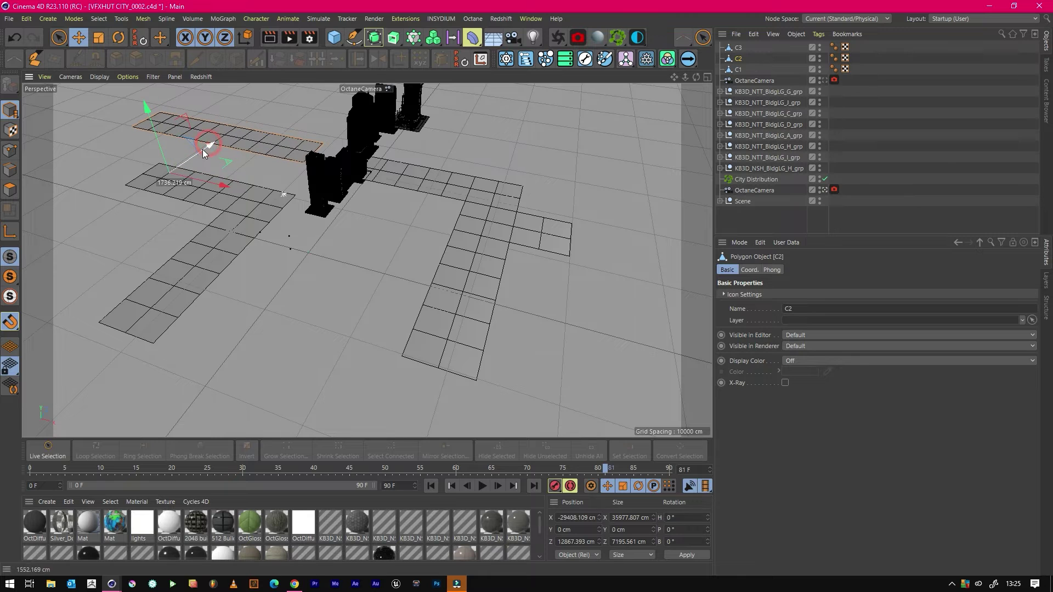
click(344, 289)
mouse_move(698, 77)
mouse_down()
mouse_move(663, 88)
mouse_move(700, 78)
mouse_up()
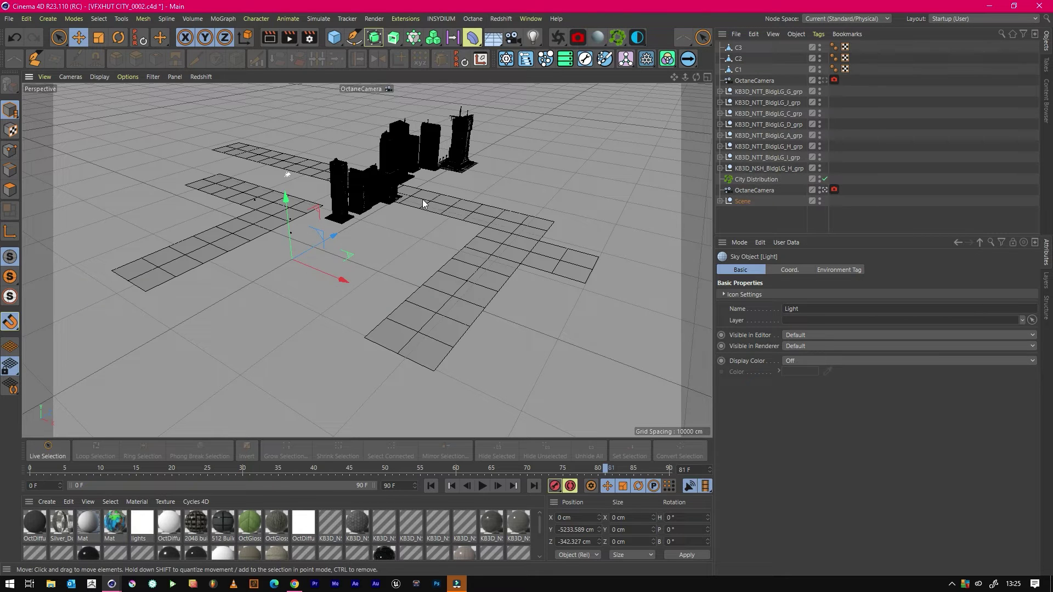
key(ctrl+s)
- Create an instance of the KB3D_NTT_BldgLG_G_grp building group
click(746, 91)
shift+click(768, 168)
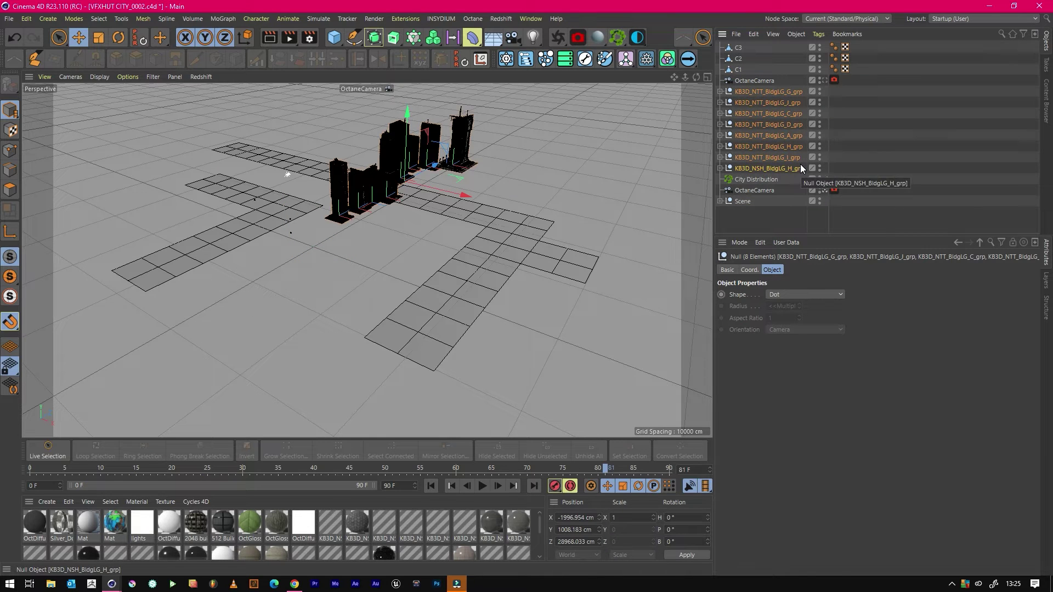
click(834, 159)
click(774, 92)
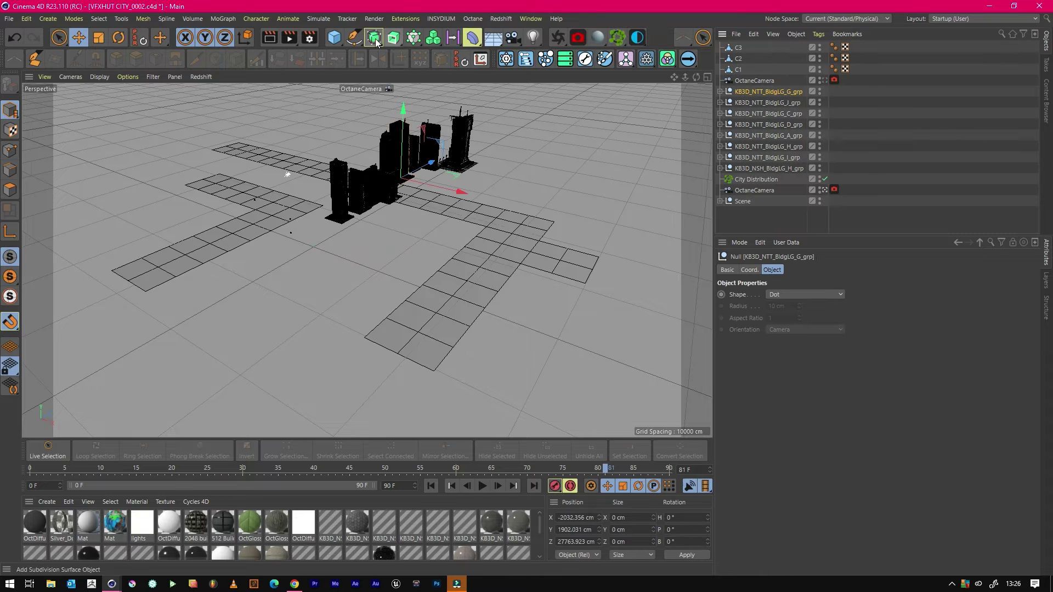
drag(374, 38, 428, 71)
- Create instances of the KB3D_NTT_BldgLG_J_grp and KB3D_NTT_BldgLG_C_grp groups
click(765, 114)
drag(374, 37, 411, 67)
click(762, 135)
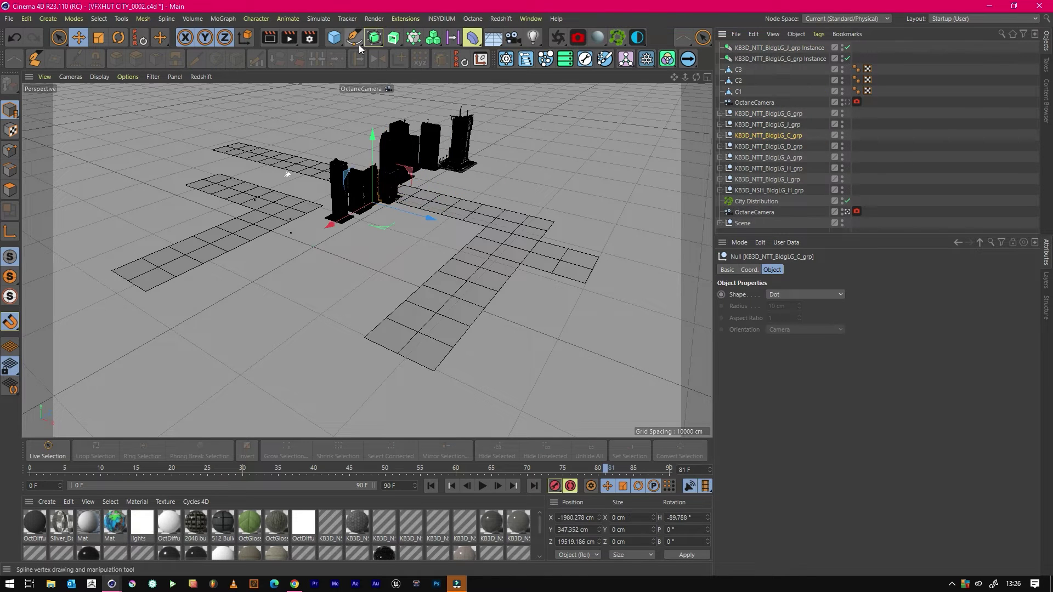
drag(375, 38, 412, 66)
- Add an instance of KB3D_NTT_BldgLG_D_grp, then select City Distribution and plane C1
click(774, 157)
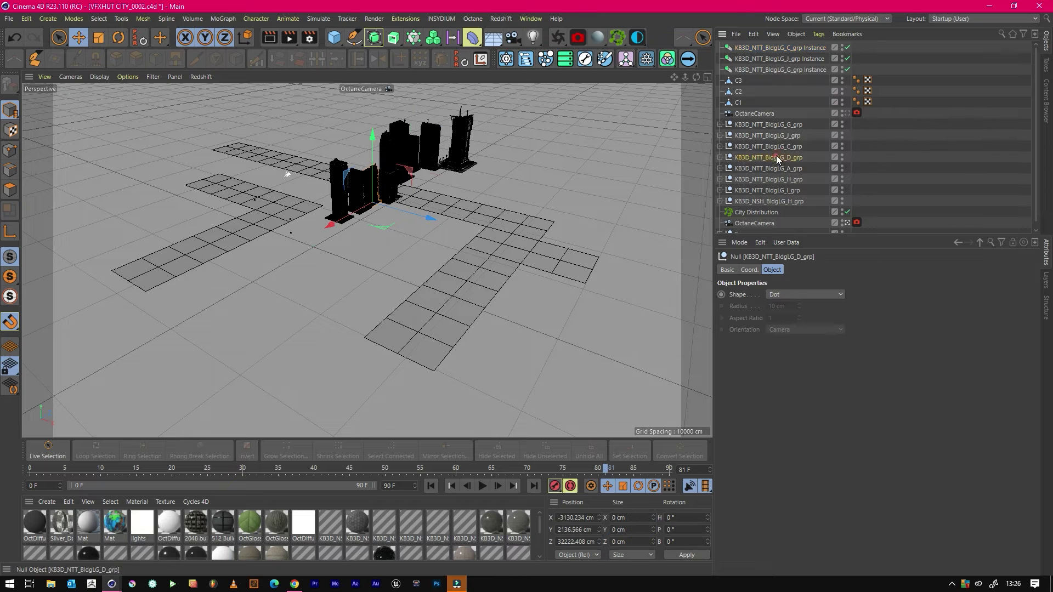
drag(376, 43, 910, 124)
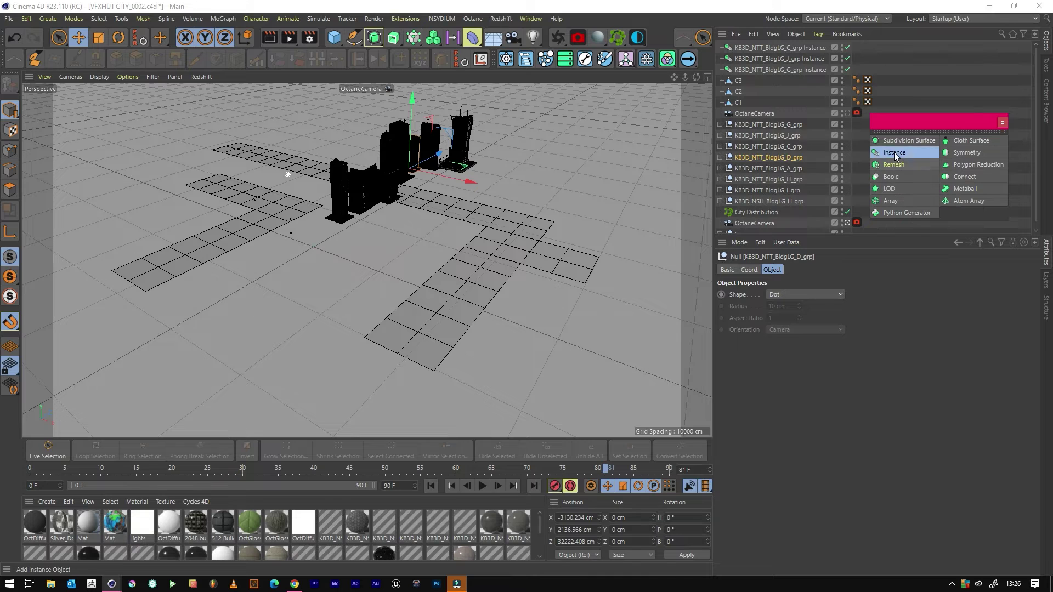
click(894, 153)
click(1002, 123)
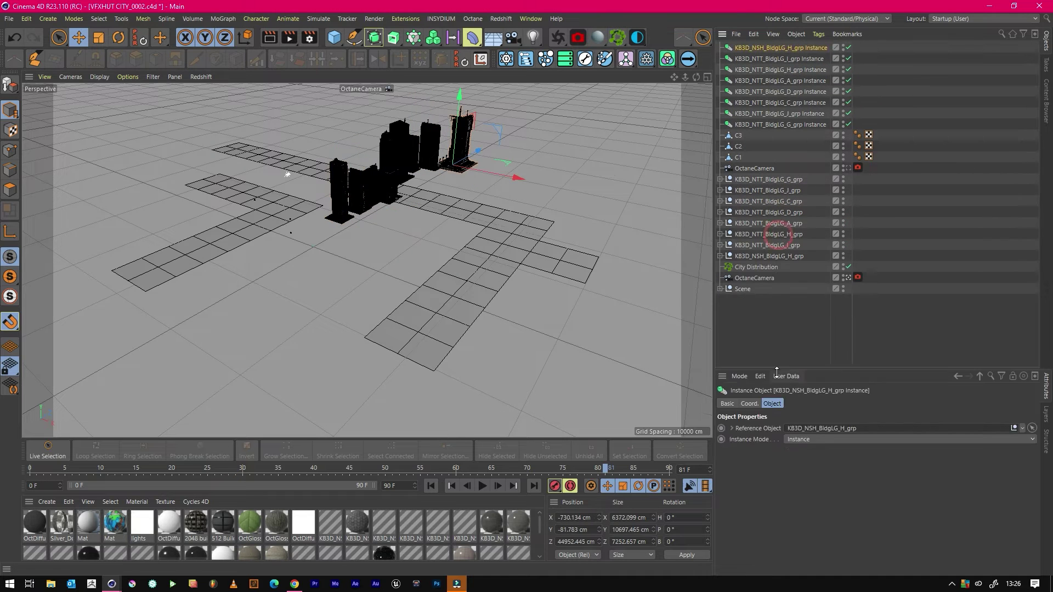
click(757, 268)
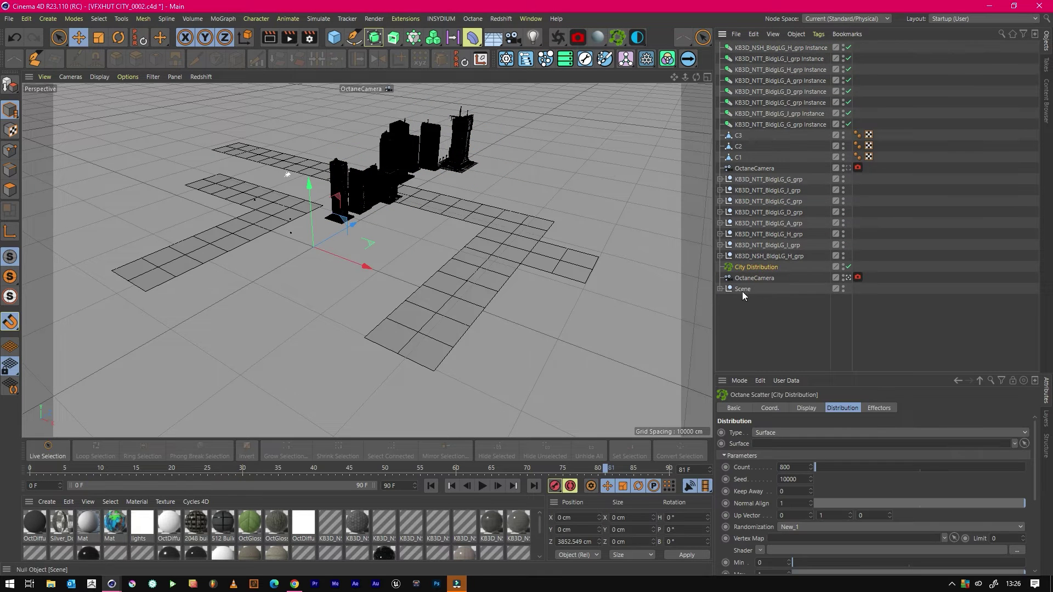
click(211, 241)
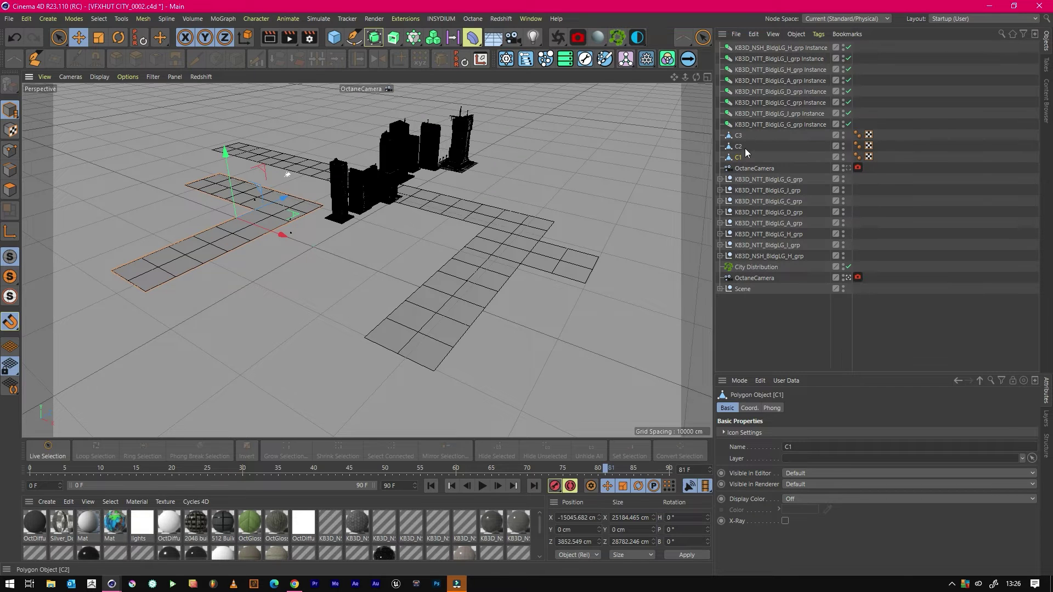
- Make the eight KB3D building groups children of City Distribution
click(747, 267)
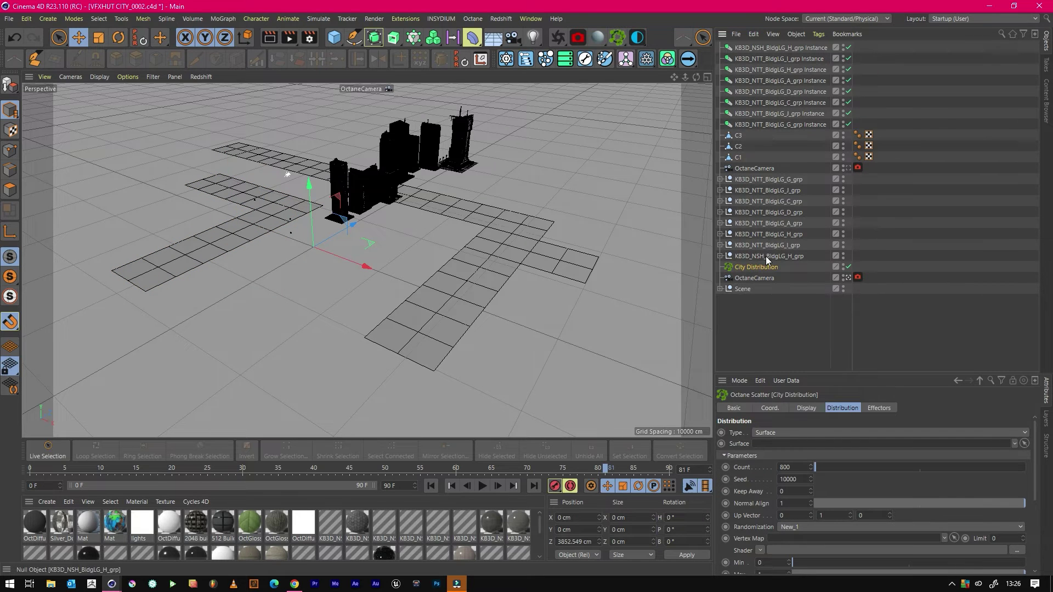
click(758, 180)
shift+click(771, 255)
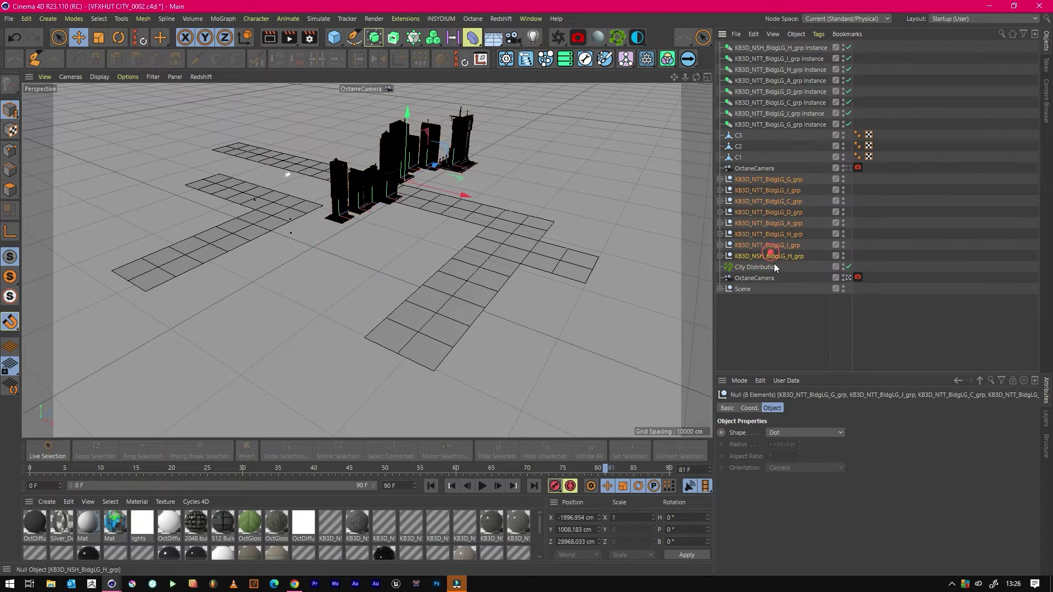
drag(758, 256, 759, 265)
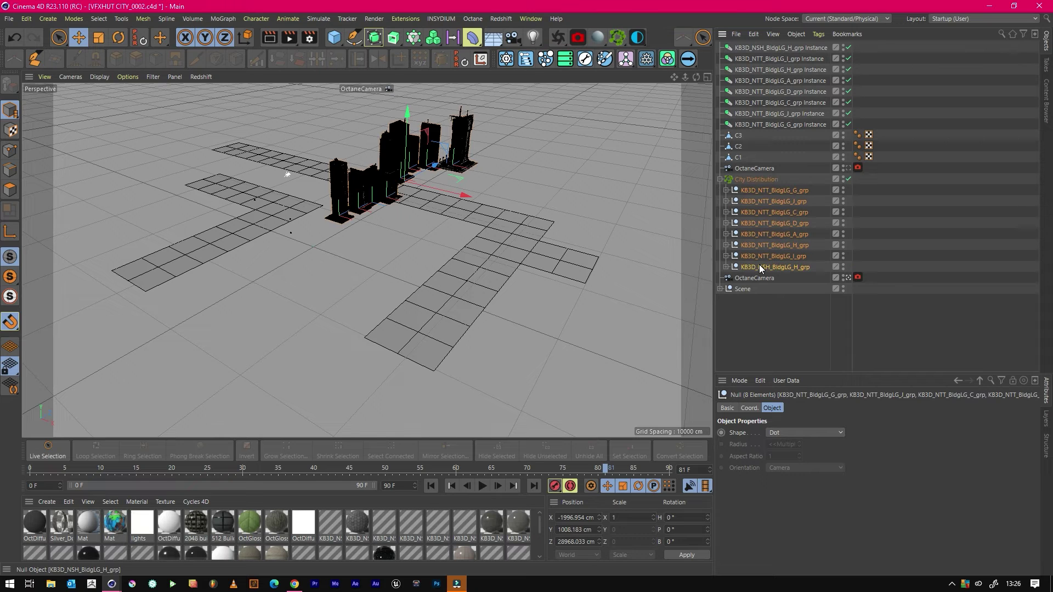
- Set City Distribution's Count to 50 on surface C1 and disable the eight instances
click(765, 179)
click(799, 466)
text(5)
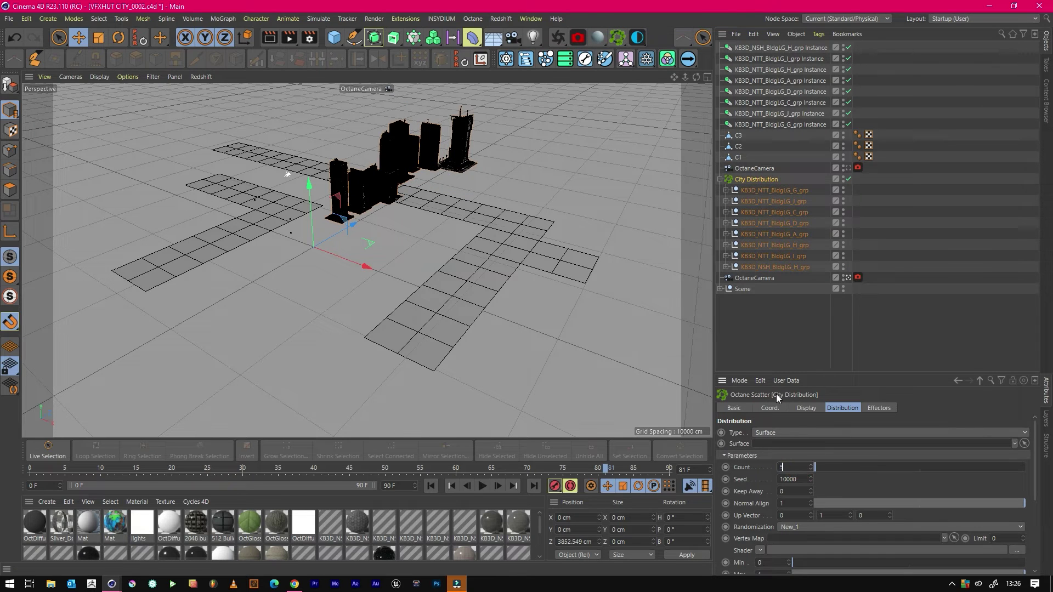
text(0)
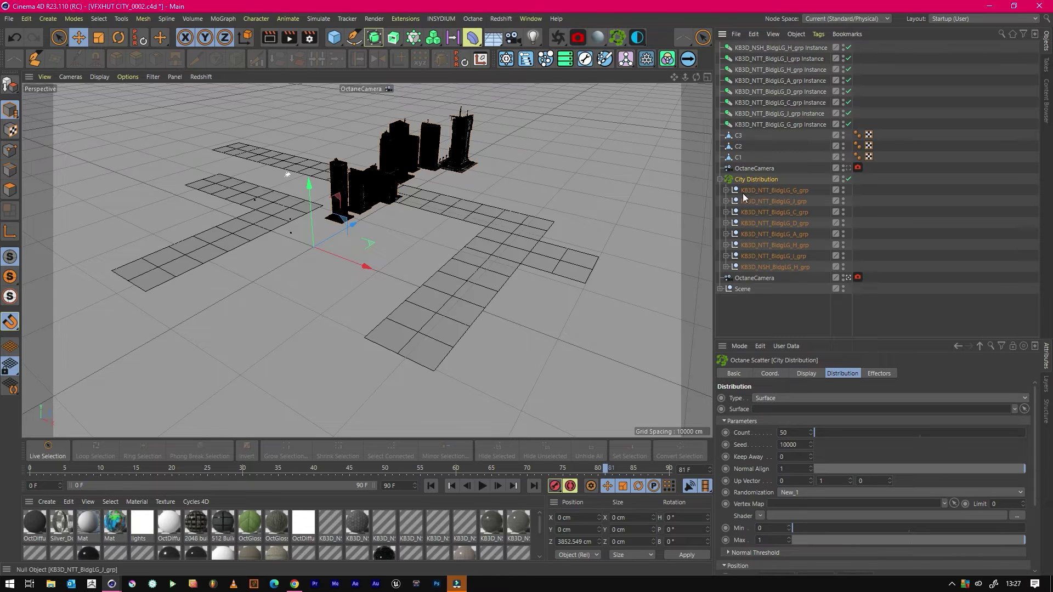
drag(739, 158, 774, 407)
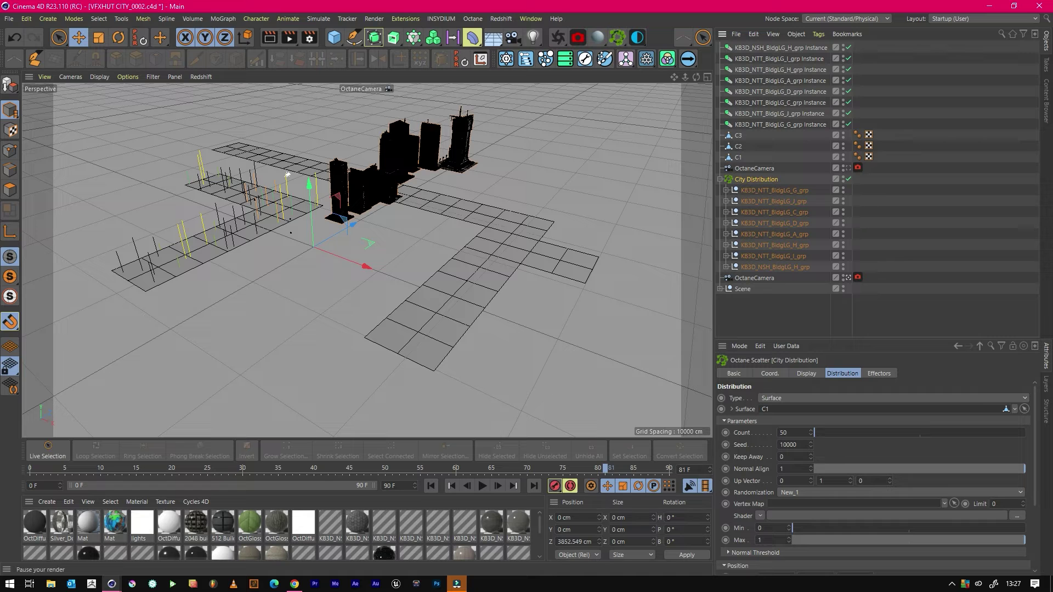
drag(849, 124, 849, 48)
click(905, 98)
- Bring up the Octane Live Viewer, moving it up-left and making it narrower
key(alt+Tab)
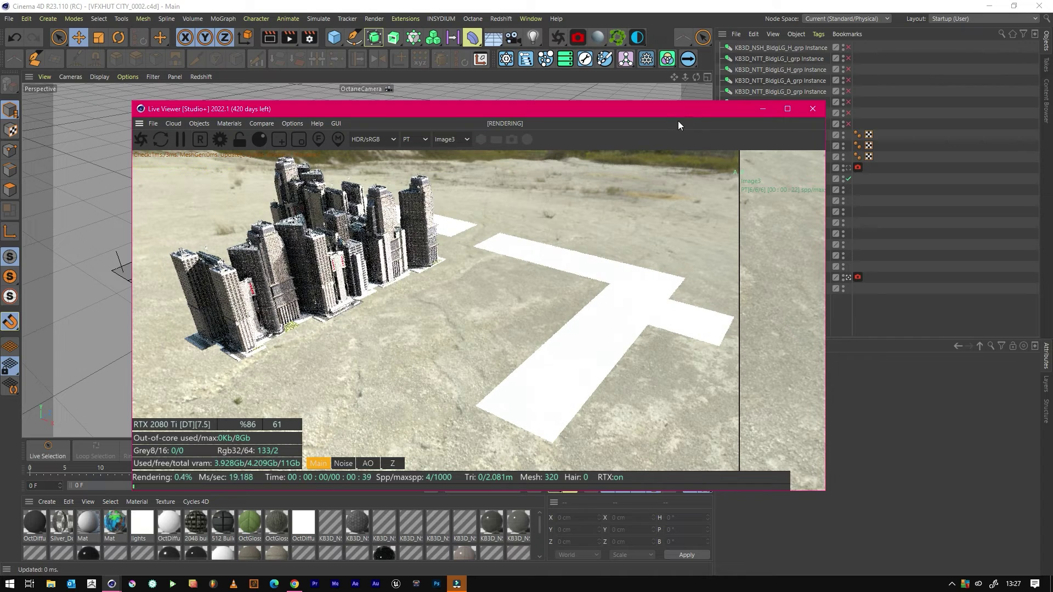
drag(636, 110, 564, 82)
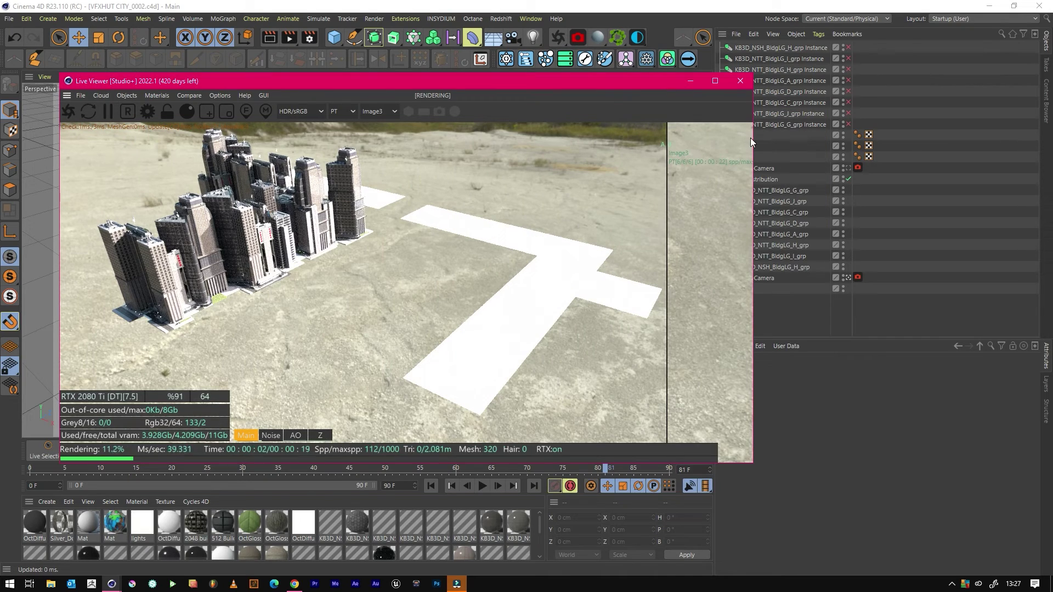
drag(752, 138, 623, 162)
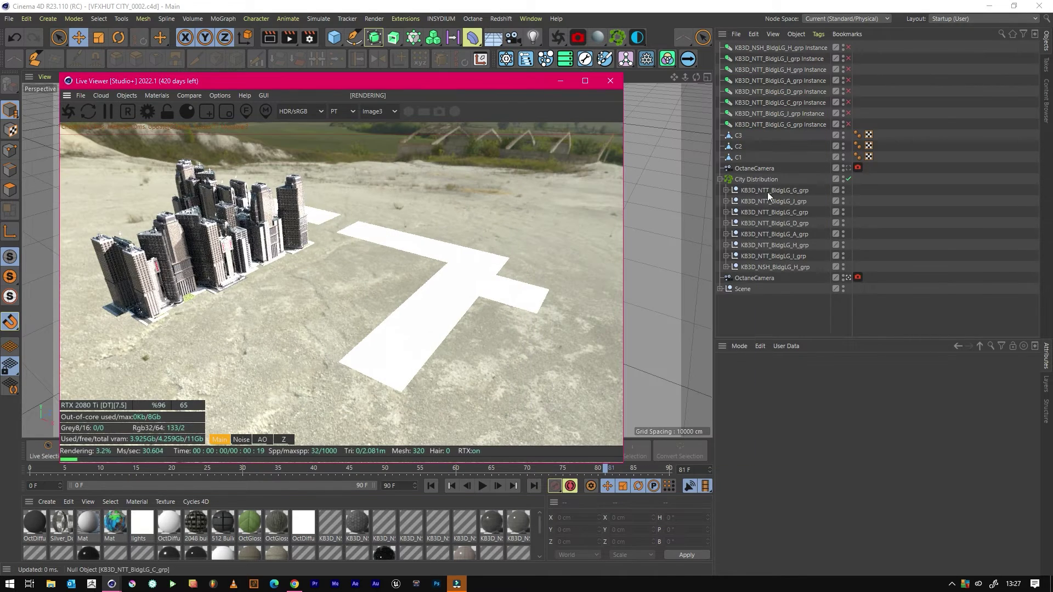
- Set City Distribution's Count to 25, then reposition and hide the Live Viewer
click(760, 180)
click(794, 432)
key(BackSpace)
key(BackSpace)
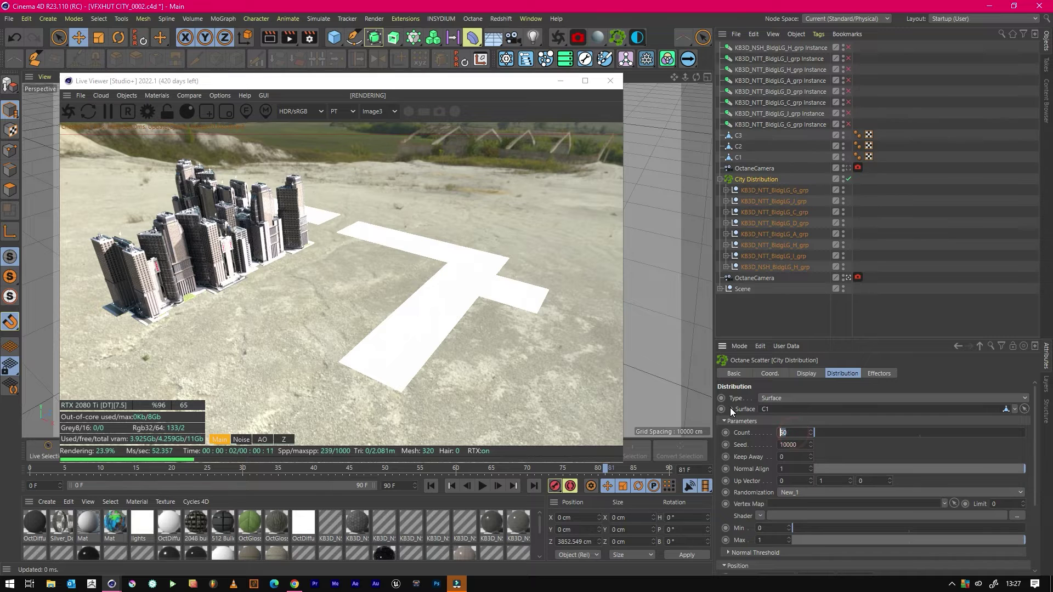
text(25)
key(Return)
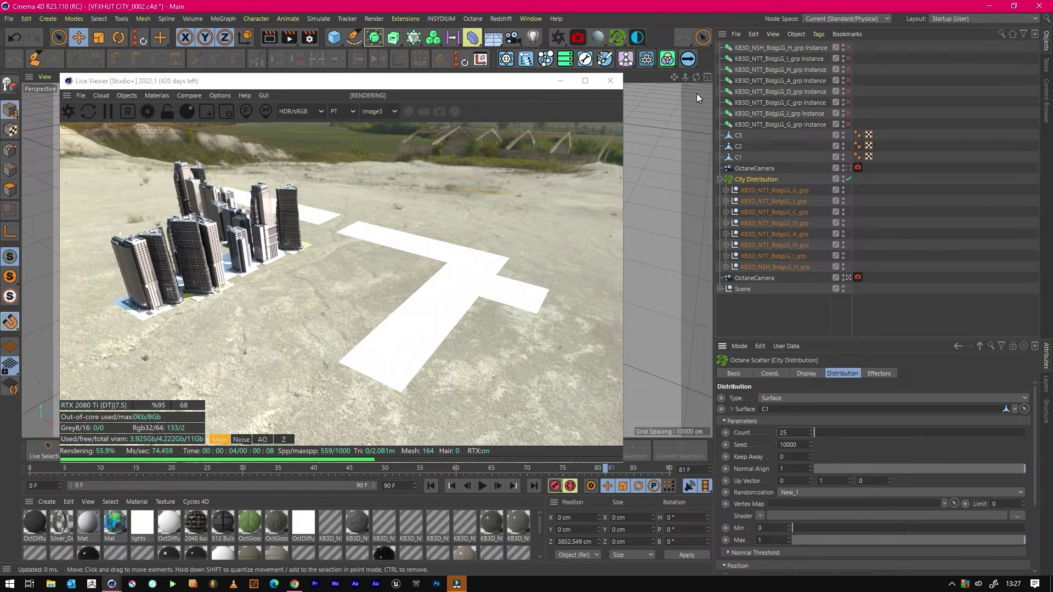
drag(478, 84, 500, 111)
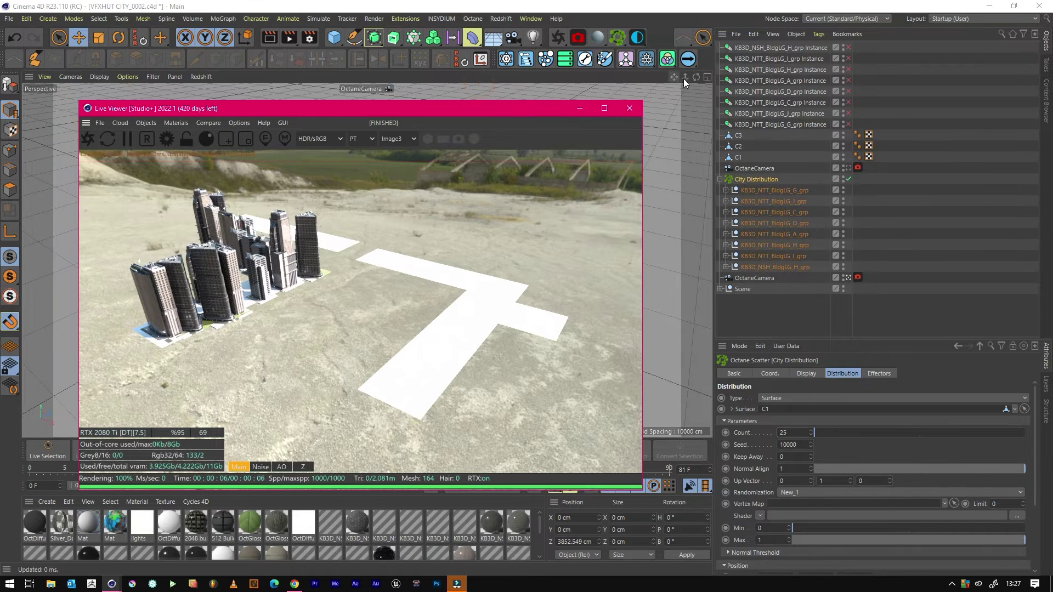
mouse_move(685, 77)
mouse_down()
mouse_move(647, 96)
mouse_move(685, 78)
mouse_up()
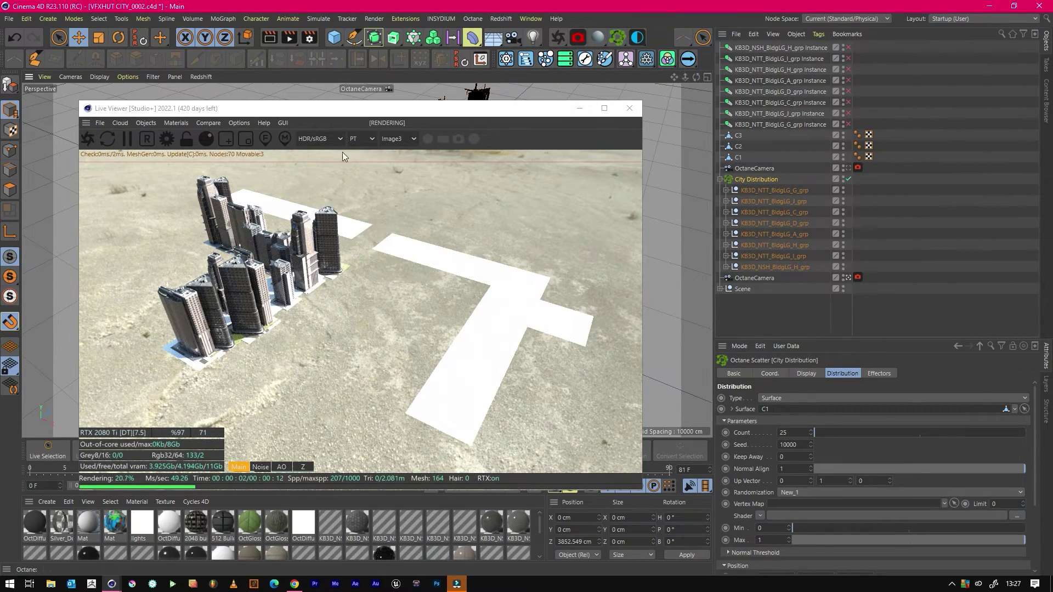
click(581, 107)
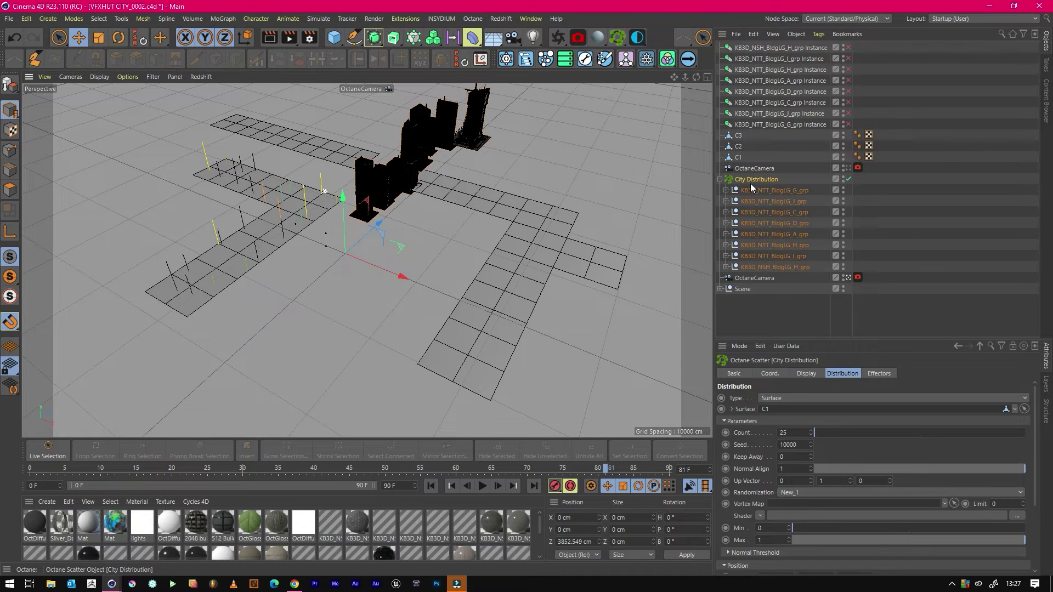
- Create City Distribution.1 holding the eight enabled building instances, scattering over plane C2
key(ctrl+c)
key(ctrl+v)
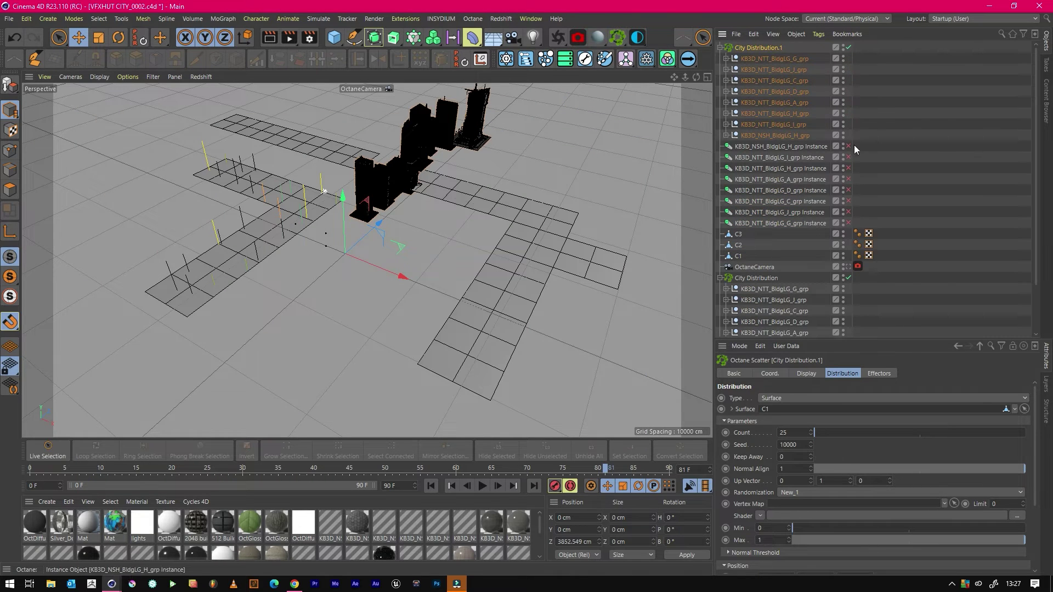
drag(855, 144, 735, 54)
key(Delete)
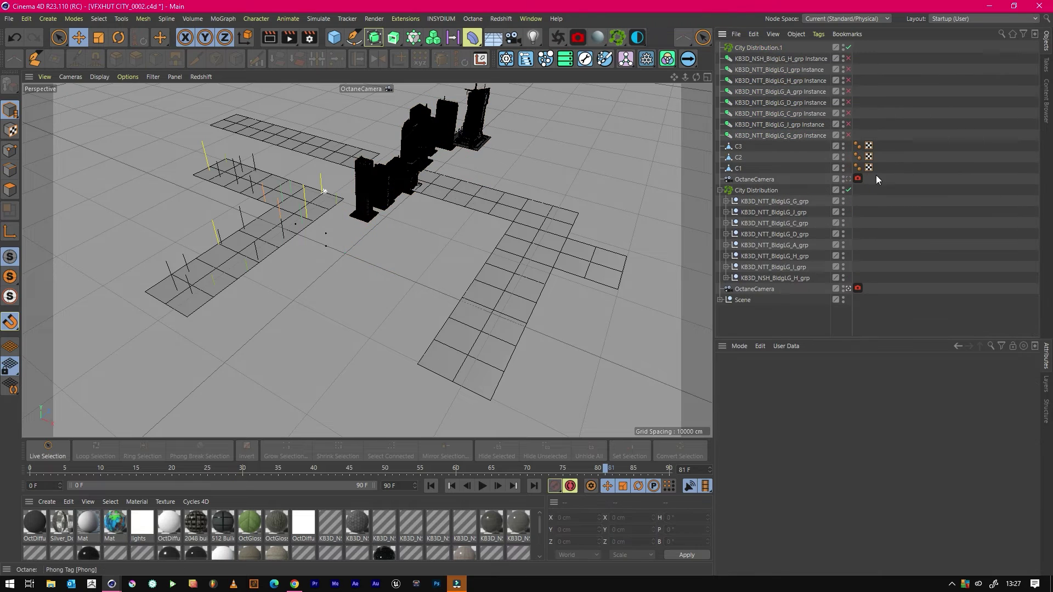
drag(854, 80, 849, 58)
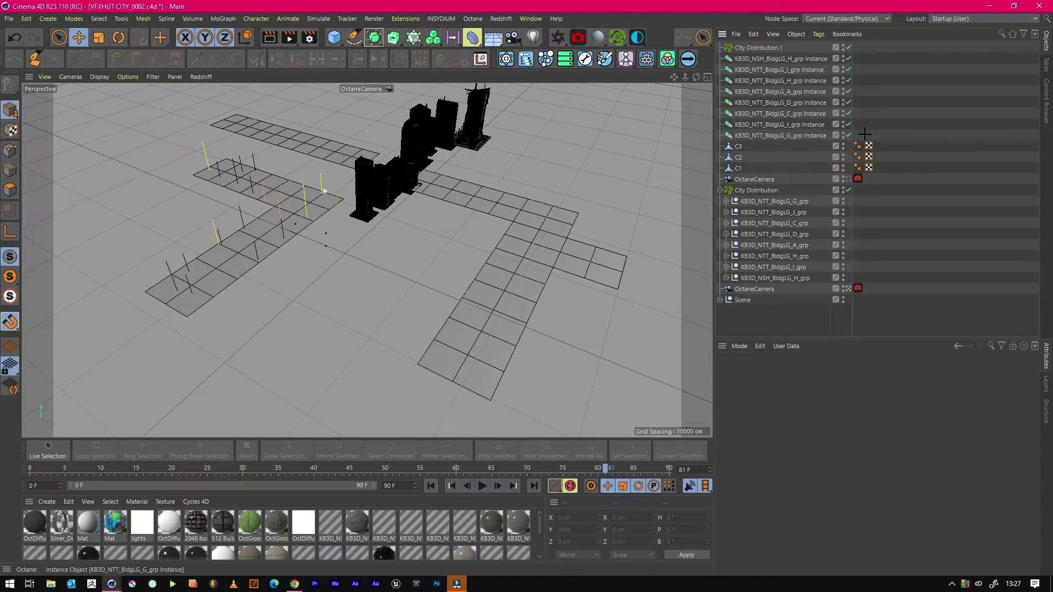
drag(879, 137, 746, 50)
click(908, 92)
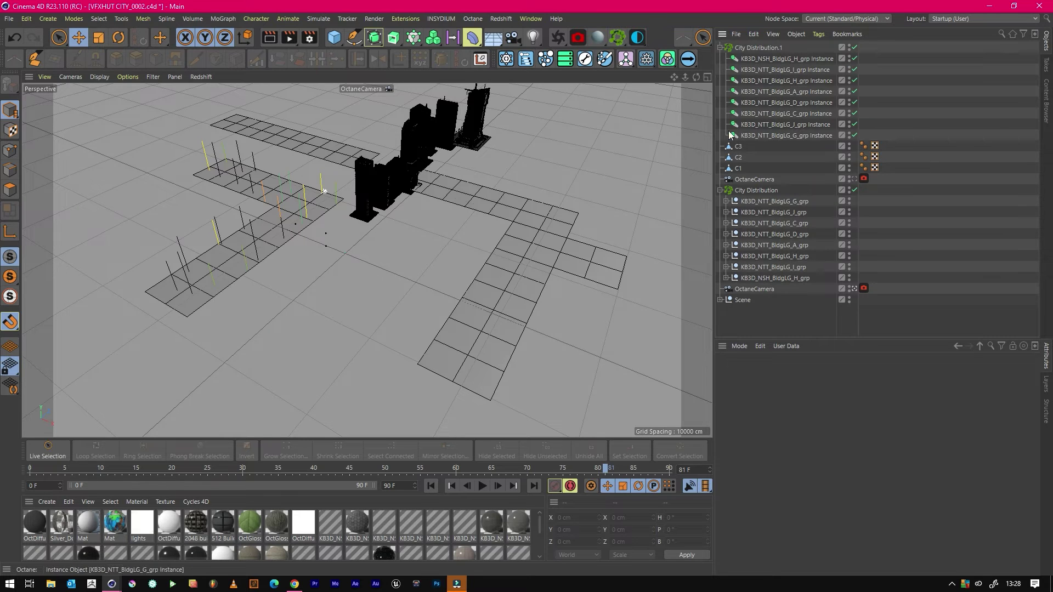
click(782, 46)
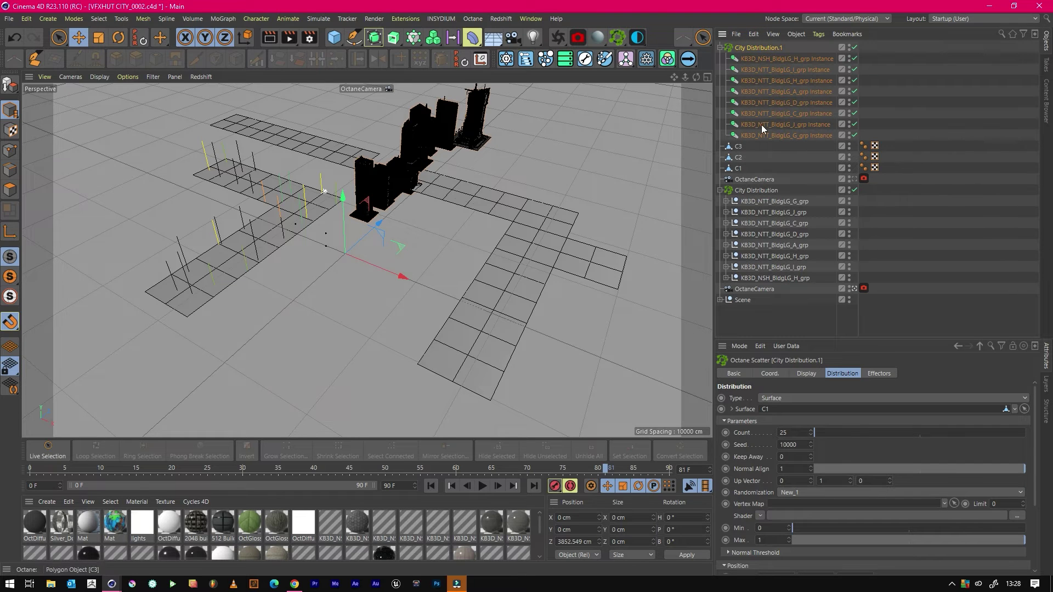
drag(739, 158, 781, 410)
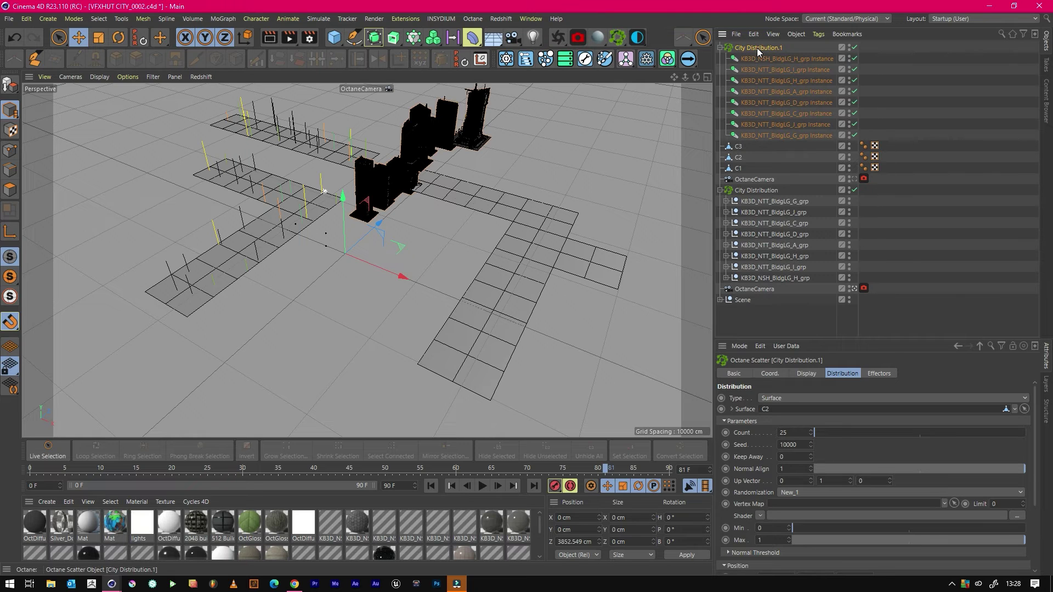
- Duplicate it as City Distribution.2 and set its scatter surface to plane C3
key(ctrl+v)
click(798, 57)
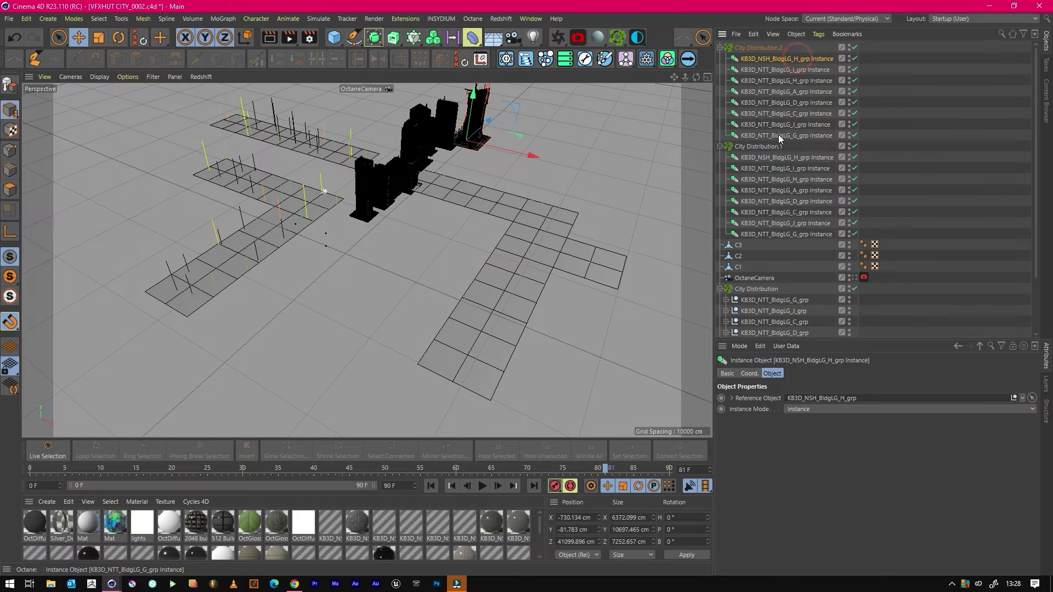
click(778, 134)
click(785, 48)
click(794, 136)
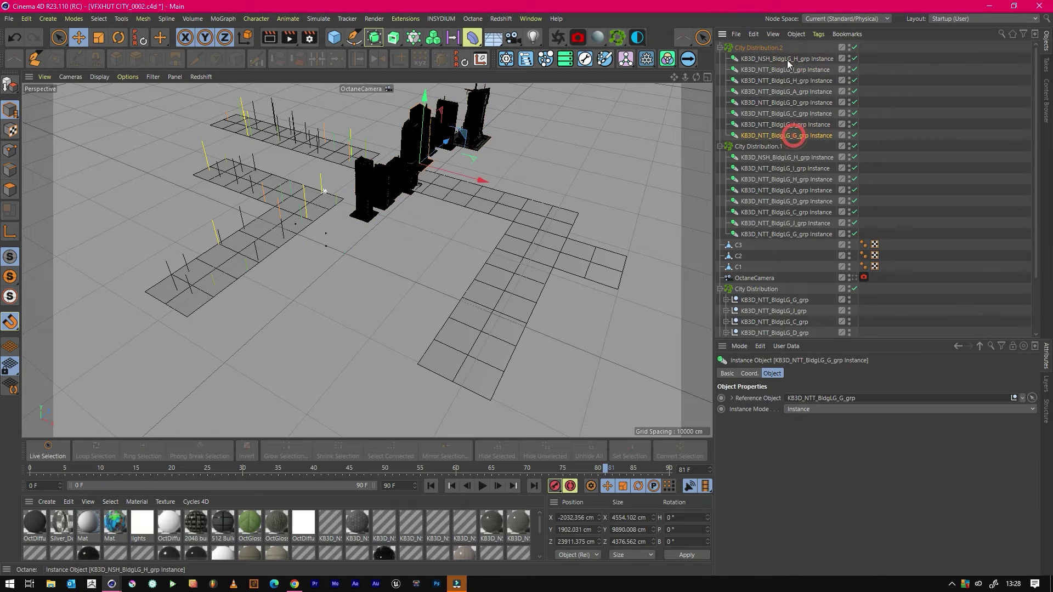
click(778, 48)
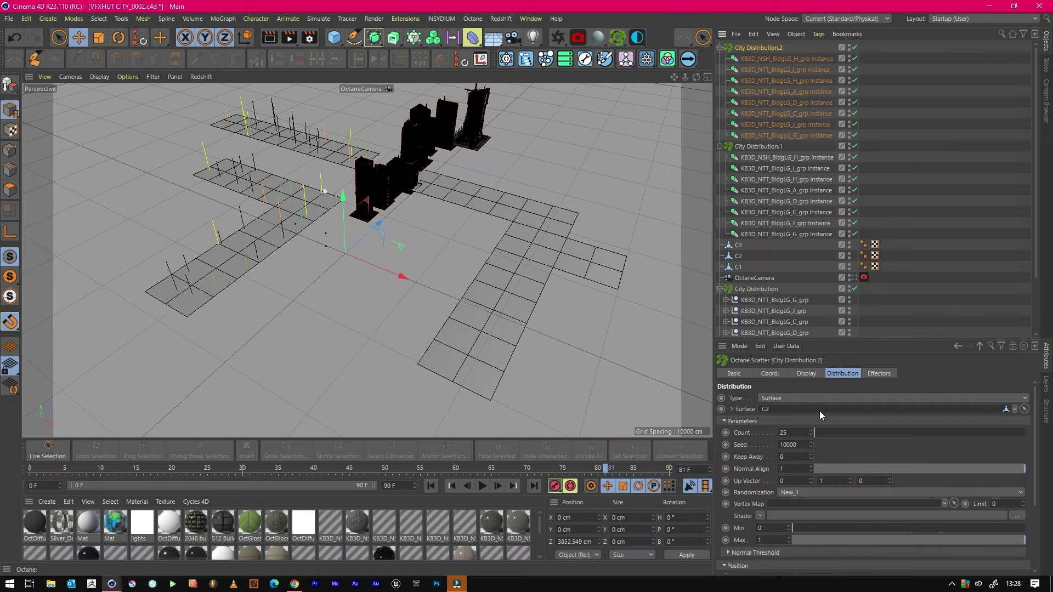
click(739, 247)
drag(739, 250, 768, 409)
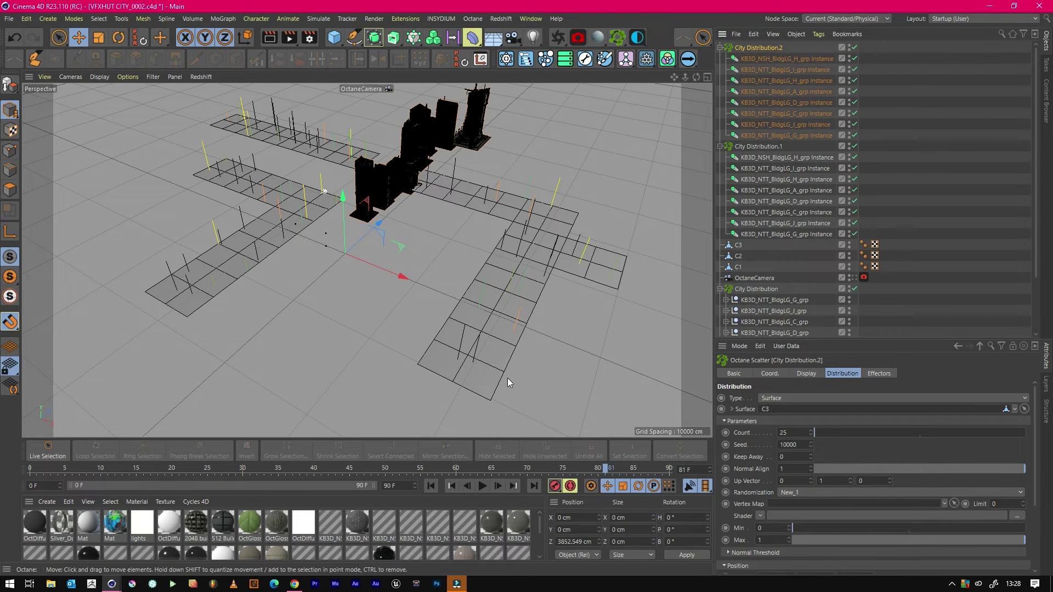
click(940, 156)
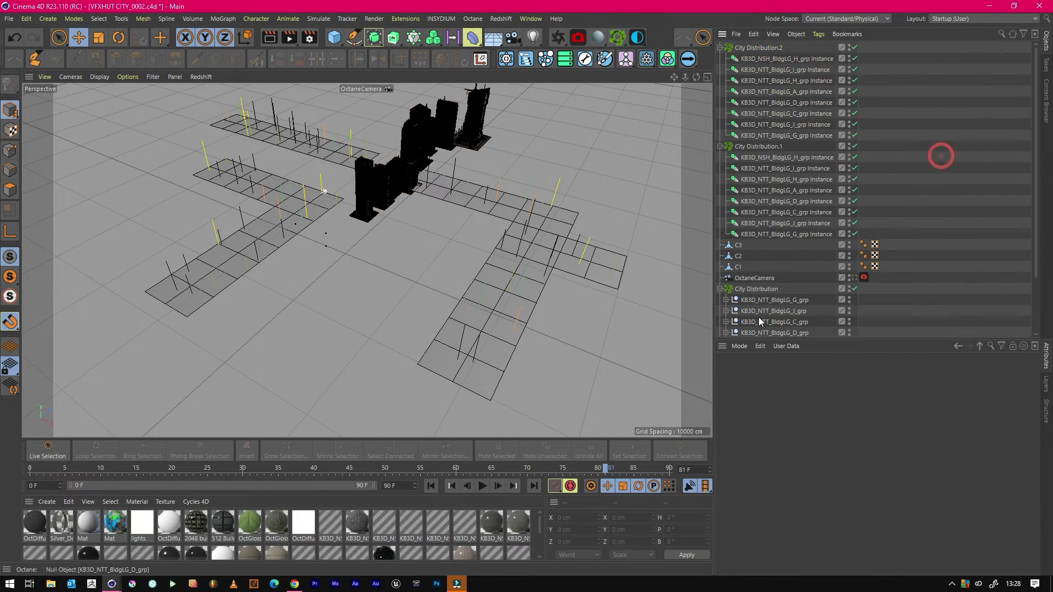
- Show the Octane Live Viewer and raise City Distribution.2's Count from 25 to 33
click(129, 586)
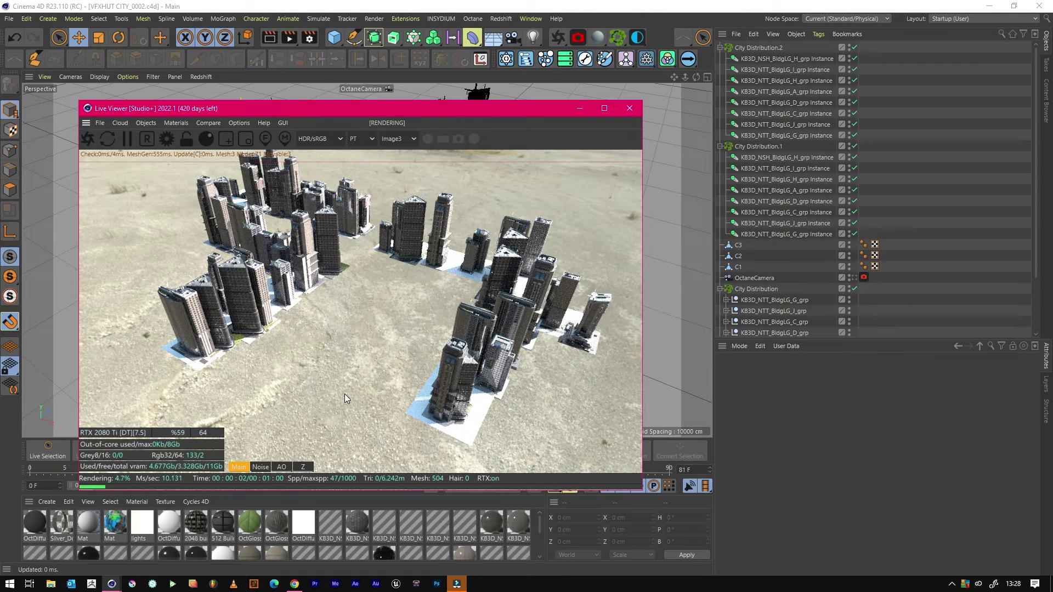
click(752, 48)
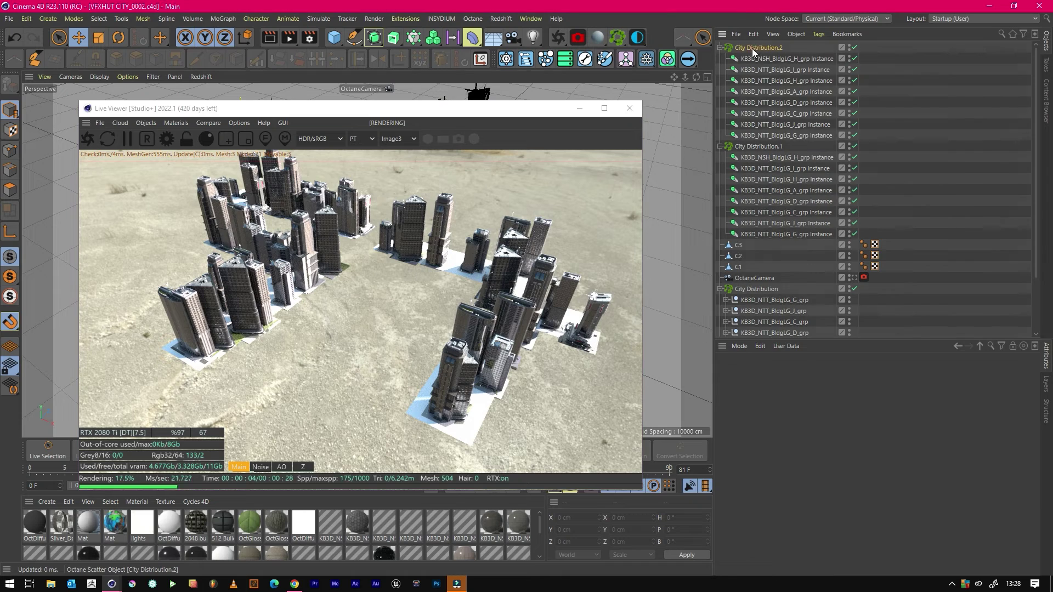
click(768, 146)
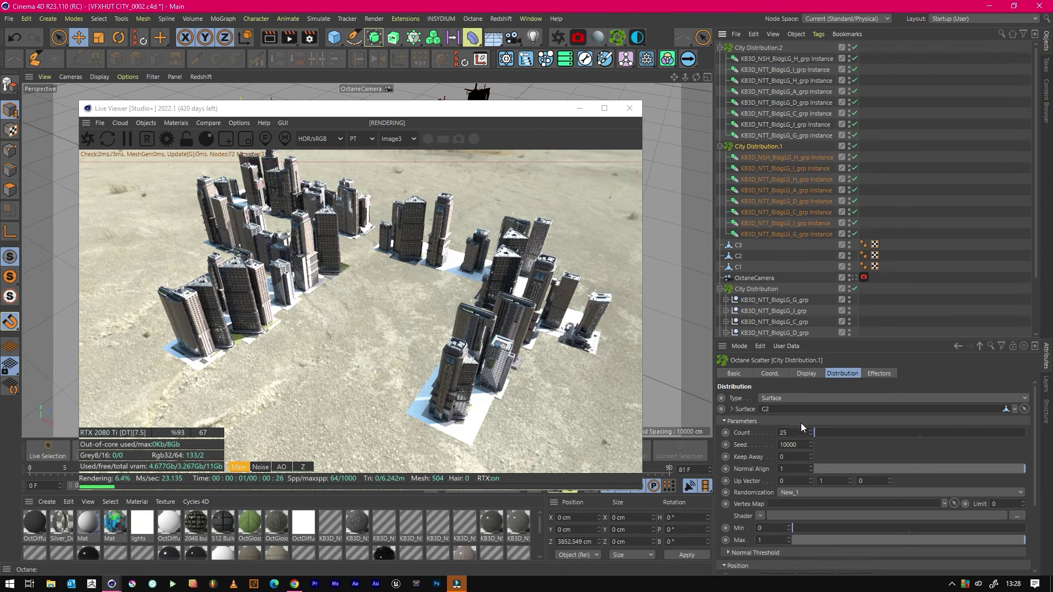
click(779, 49)
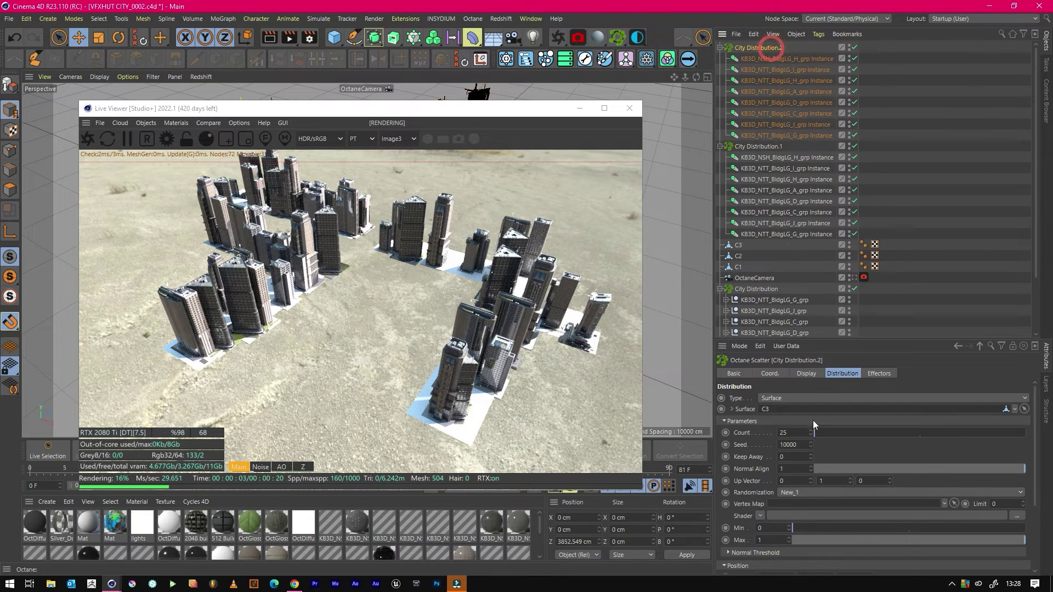
drag(812, 437, 775, 383)
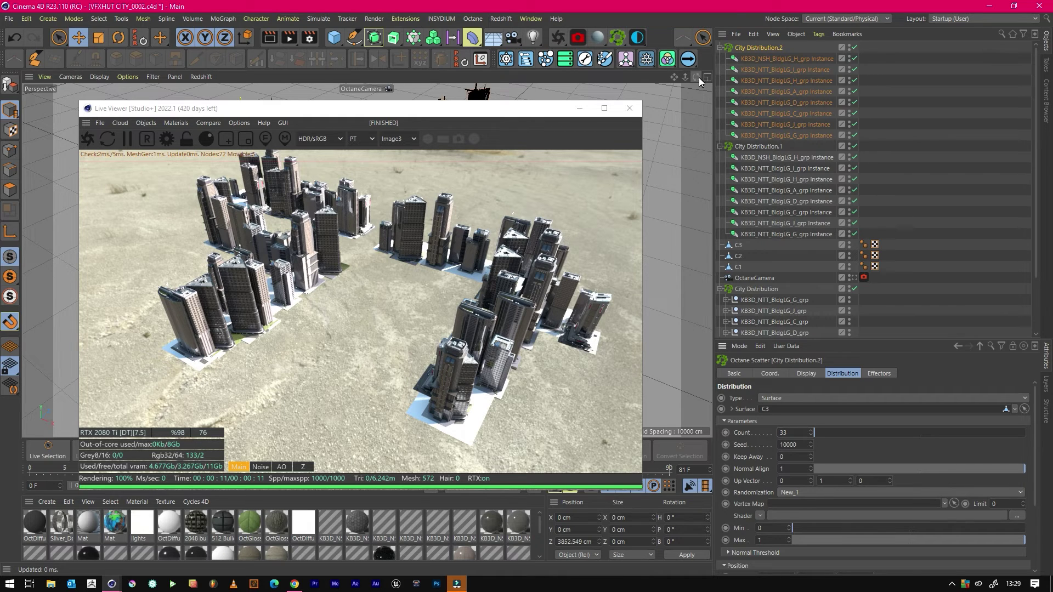
mouse_move(697, 78)
mouse_down()
mouse_move(680, 129)
mouse_move(688, 83)
mouse_up()
- Fold City Distribution, .1 and .2, and place City Distribution below City Distribution.1
click(720, 48)
click(720, 59)
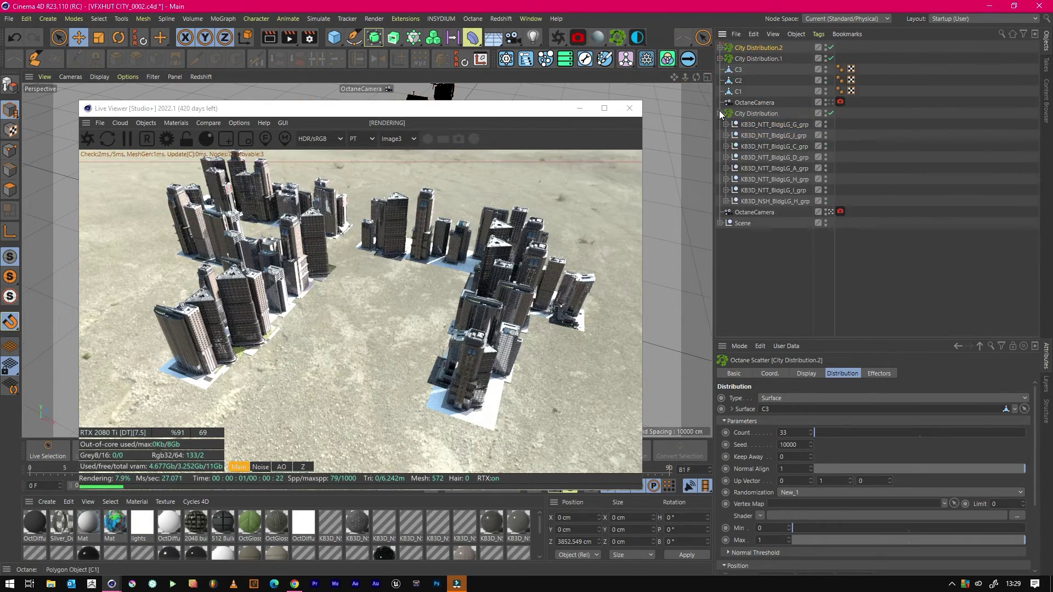
click(720, 113)
drag(743, 63, 743, 64)
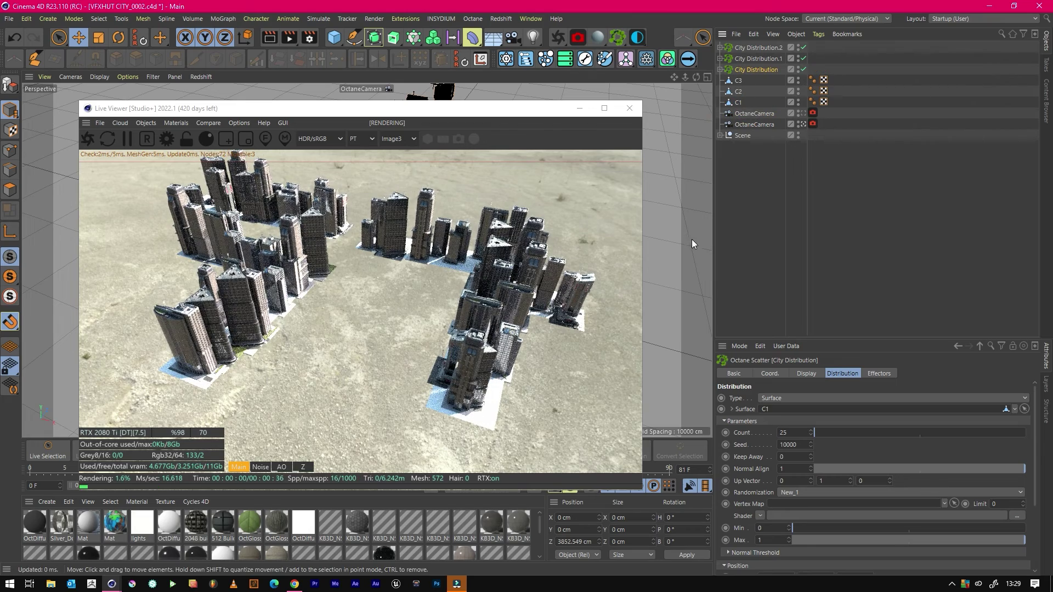
click(746, 220)
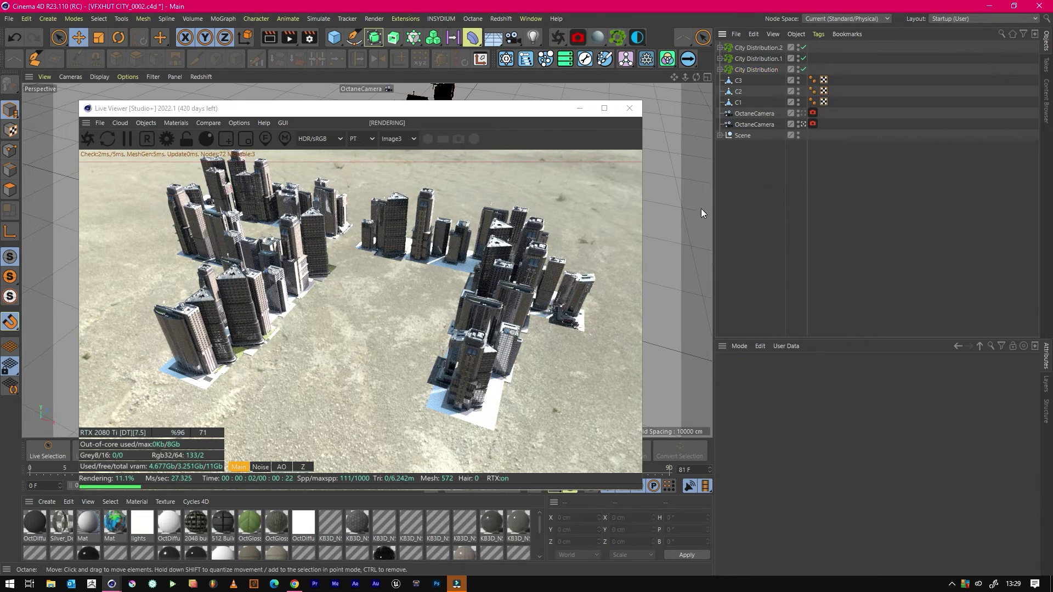
click(756, 48)
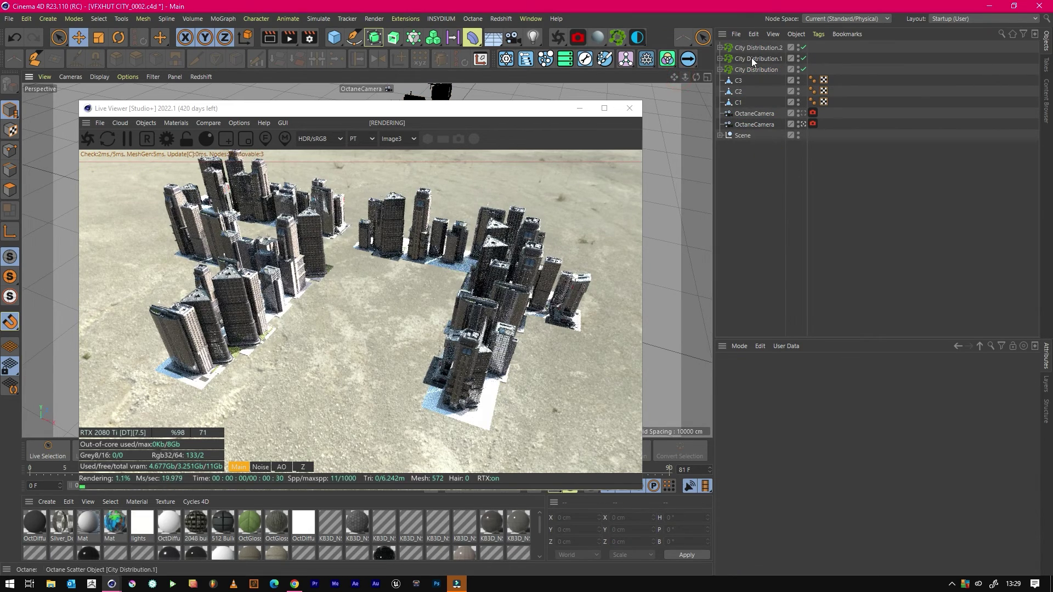
click(738, 242)
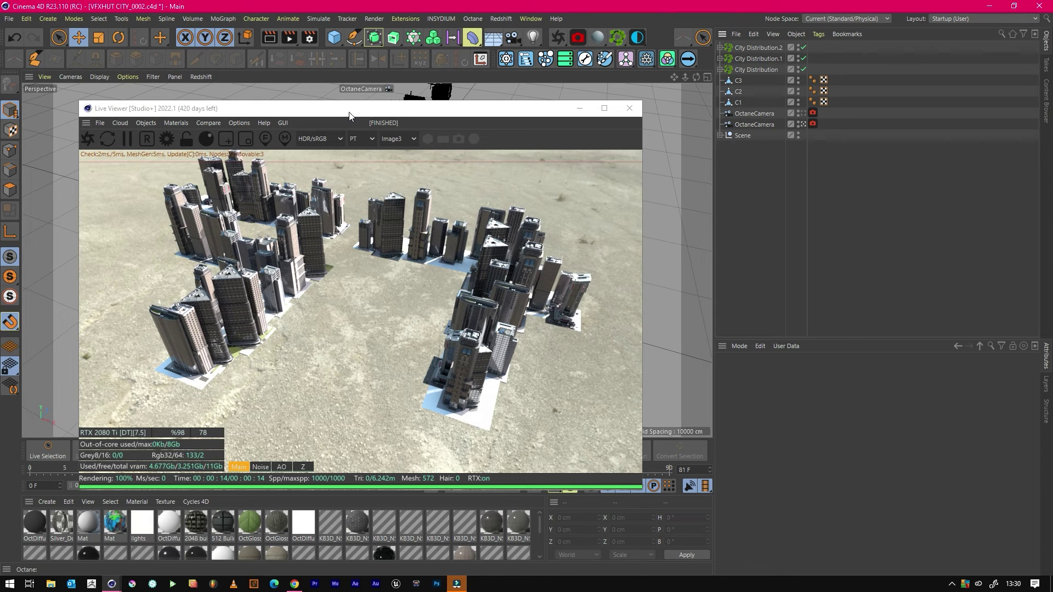
- Move plane C3 and its scattered buildings up and to the left
drag(345, 113, 847, 156)
click(514, 267)
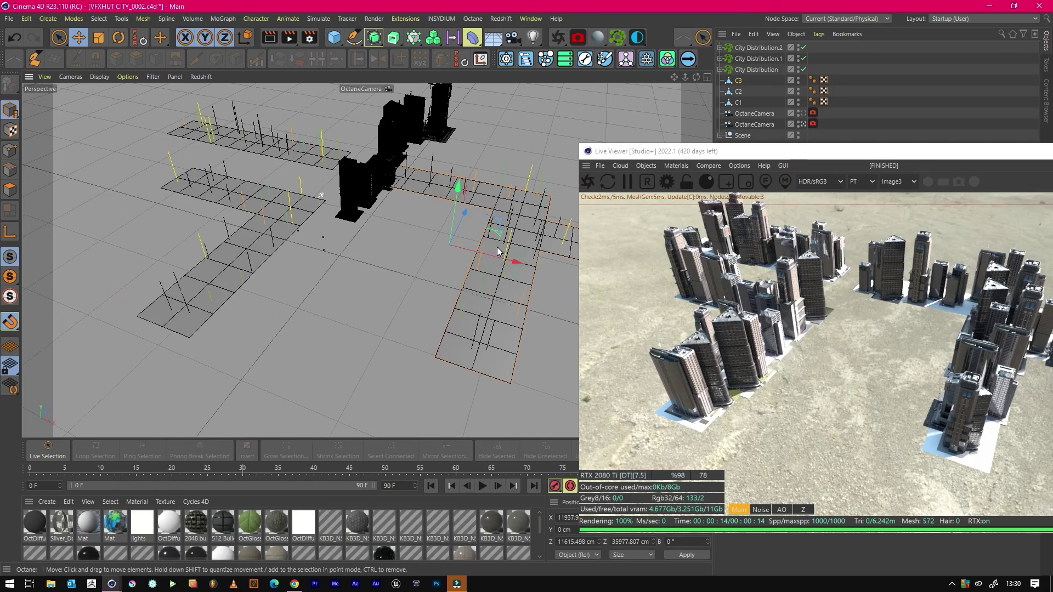
drag(490, 263, 424, 201)
- Orbit and zoom the camera down to a street-level view among the towers
scroll(307, 248, up, 5)
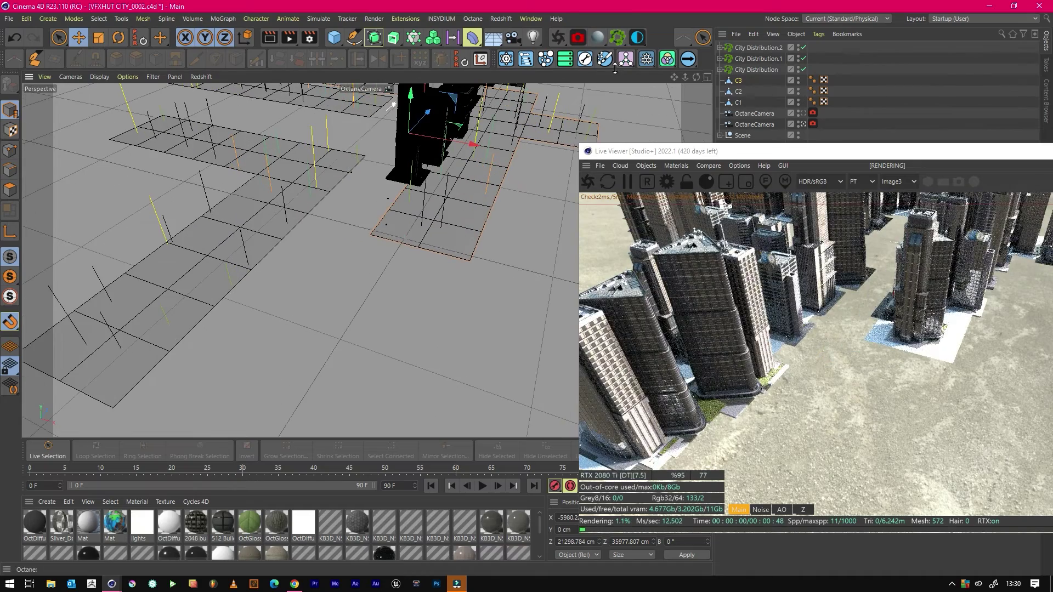
drag(695, 77, 660, 82)
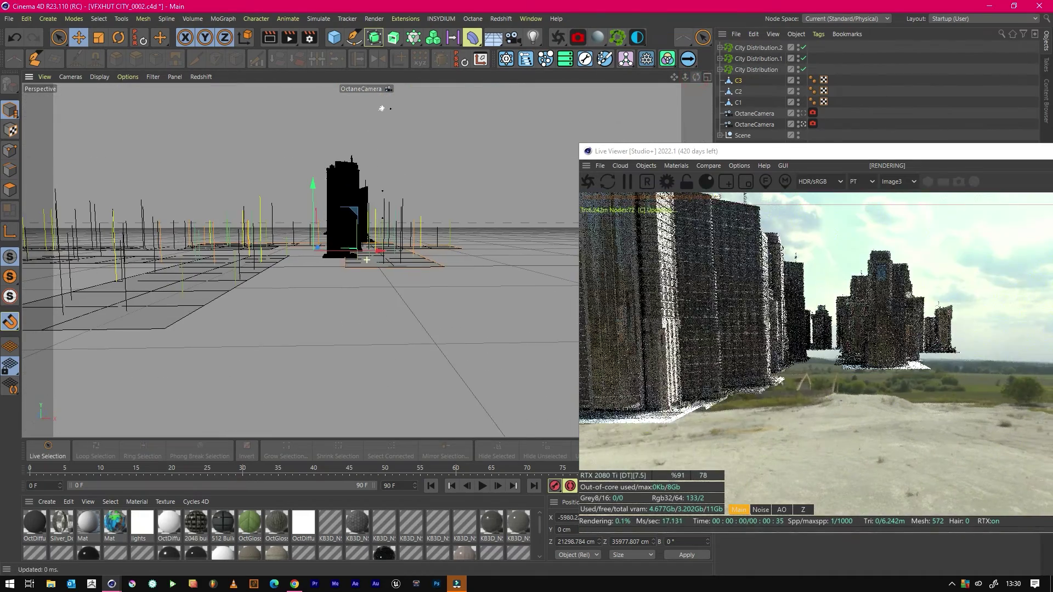
scroll(275, 308, up, 3)
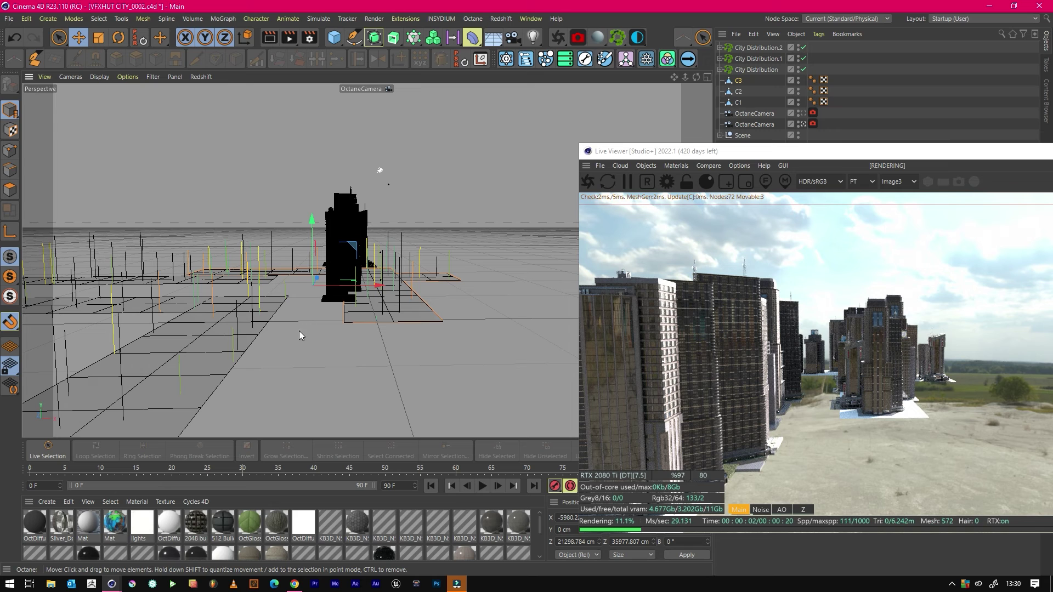
scroll(302, 318, up, 2)
scroll(270, 387, up, 2)
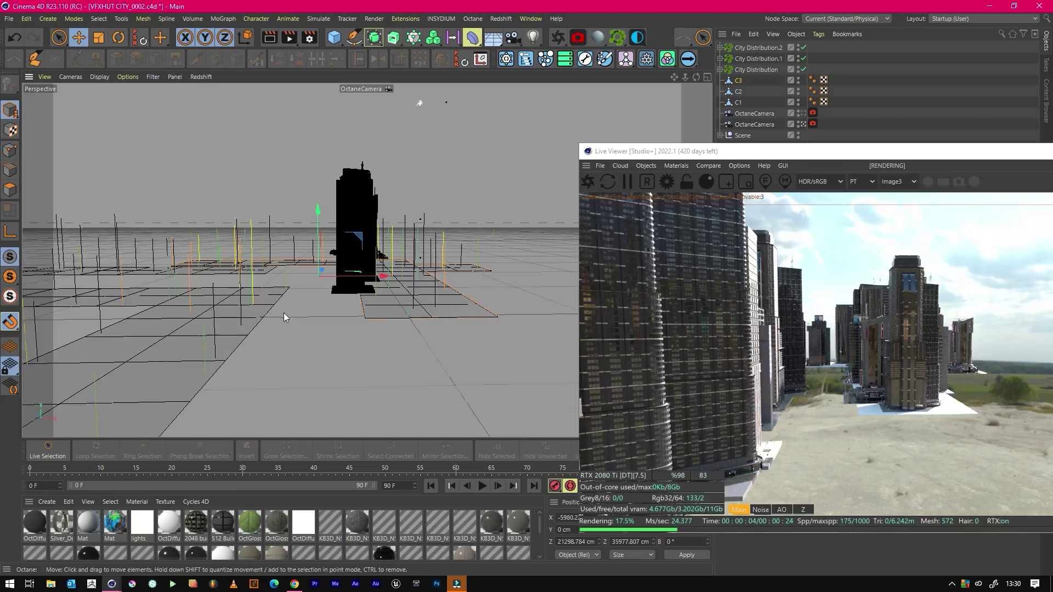
scroll(283, 311, up, 3)
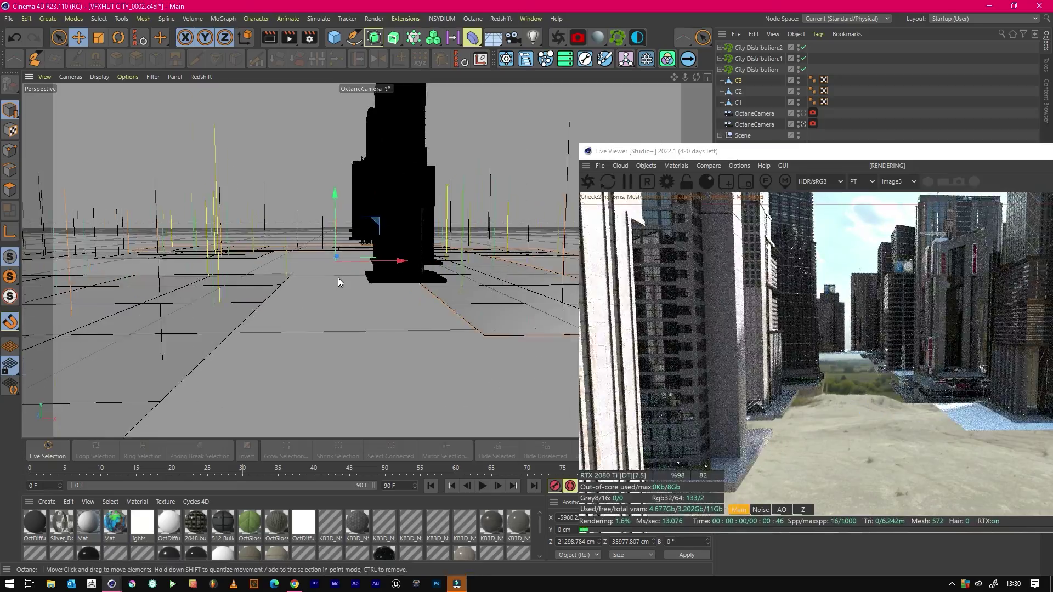
scroll(338, 282, up, 2)
scroll(367, 259, up, 2)
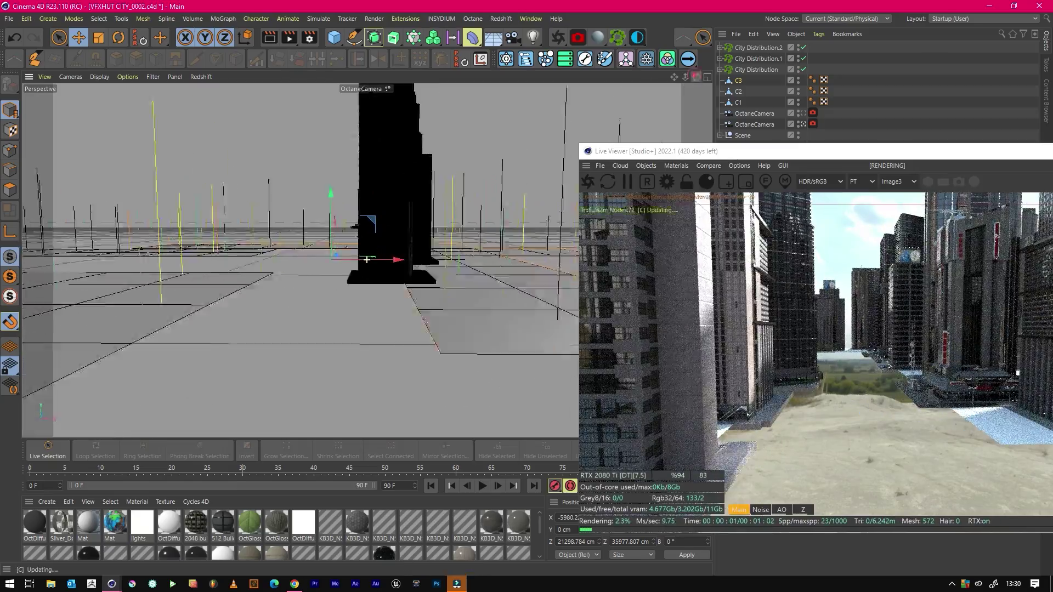
alt+drag(366, 260, 367, 259)
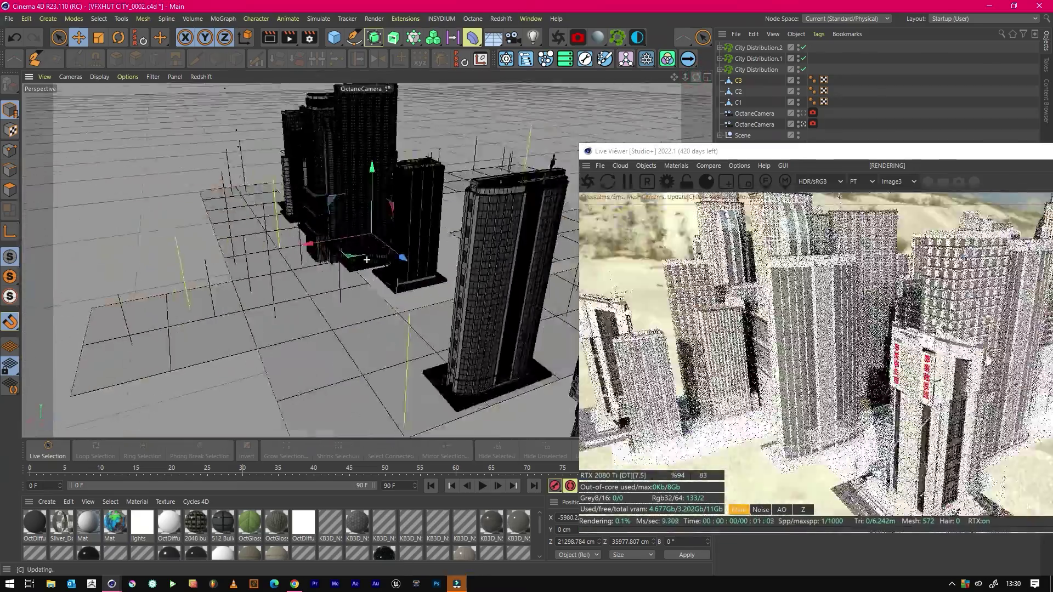